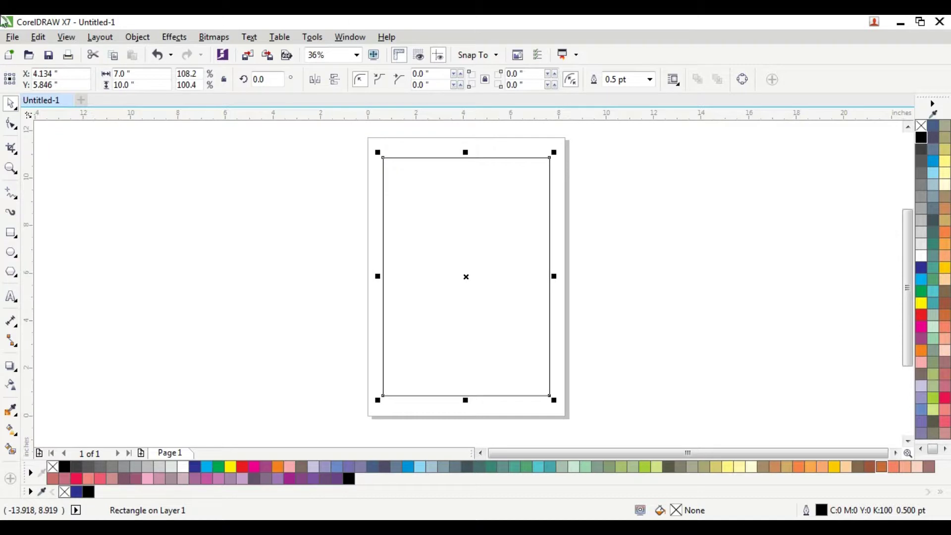
# Fill the rectangle with blue (C:100 M:100) and remove its outline
pyautogui.click(922, 269)
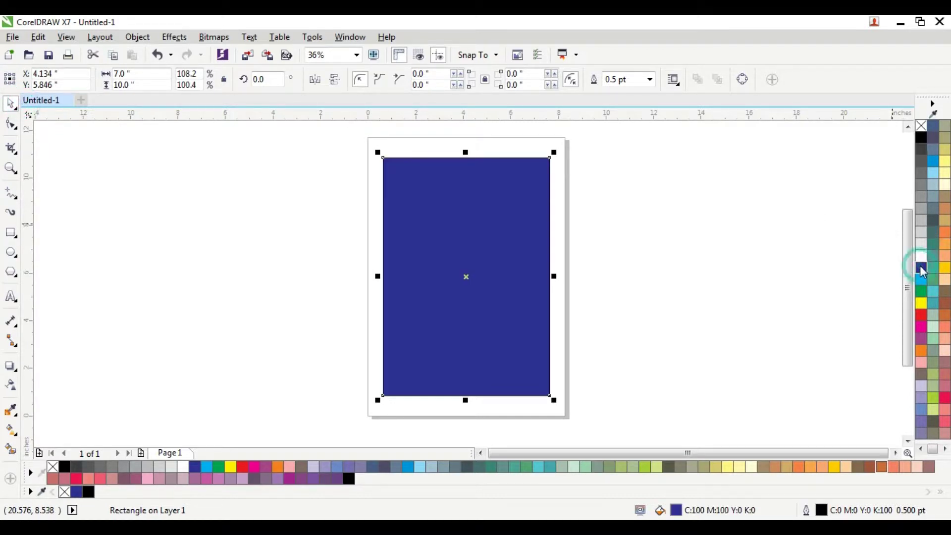
pyautogui.rightClick(922, 127)
pyautogui.click(679, 197)
pyautogui.click(476, 218)
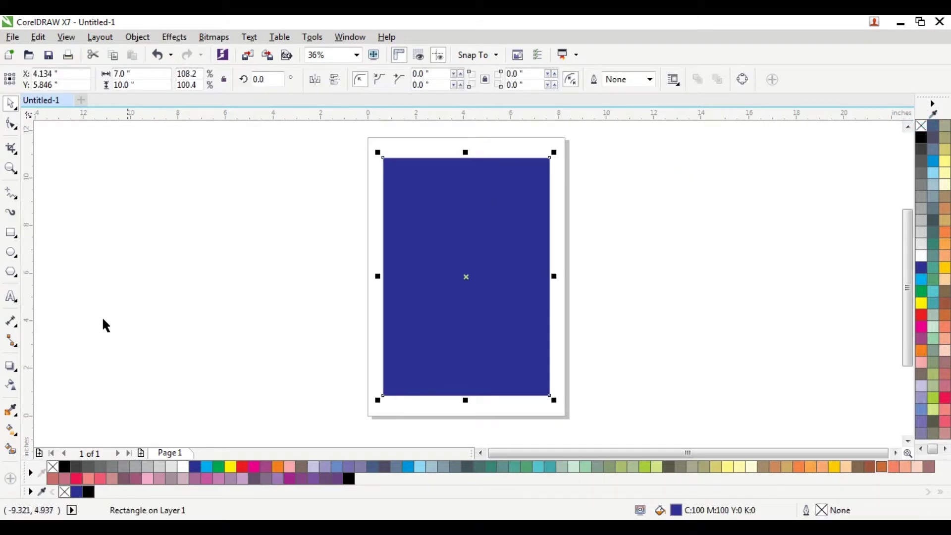
# Apply a vertical linear fountain fill to the rectangle, running from blue at its upper edge to black at its lower edge
pyautogui.click(12, 430)
pyautogui.moveTo(465, 157); pyautogui.dragTo(464, 405)
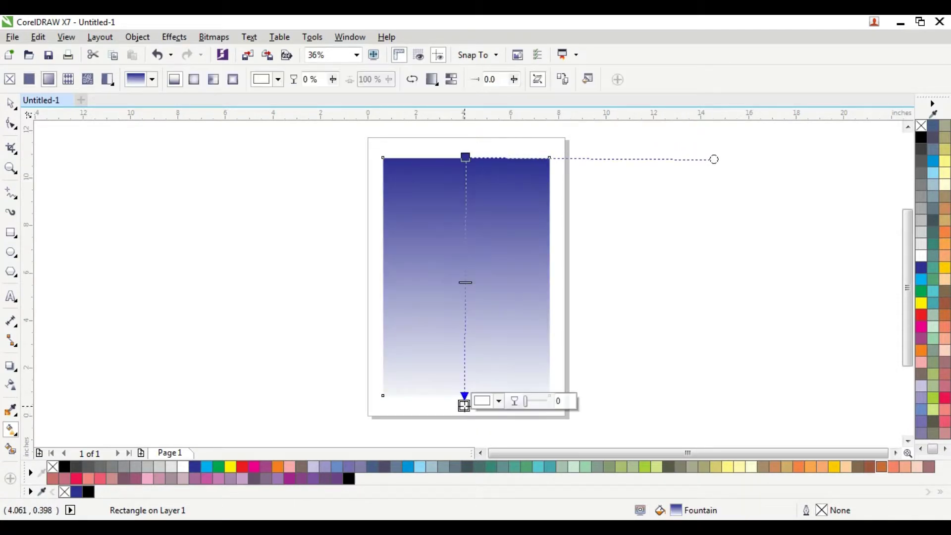
pyautogui.click(922, 137)
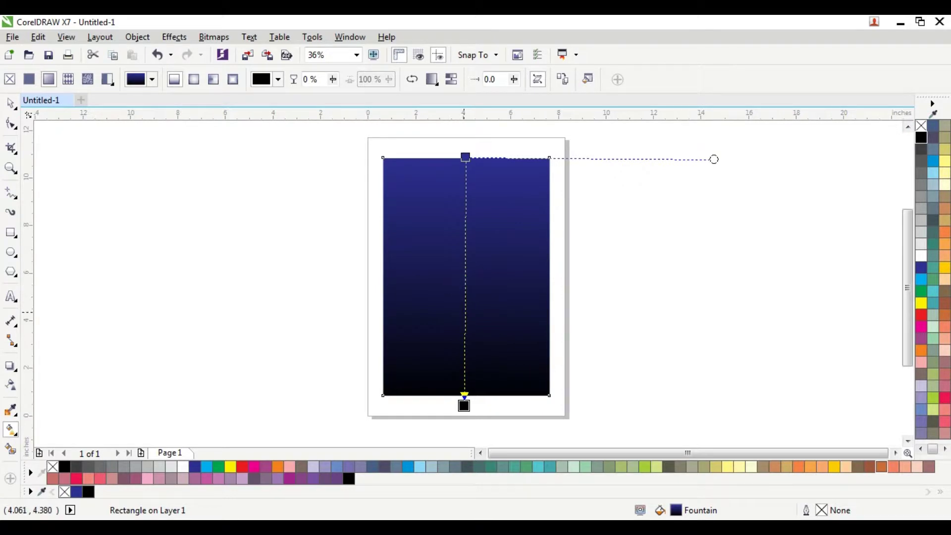
pyautogui.moveTo(463, 326); pyautogui.dragTo(462, 328)
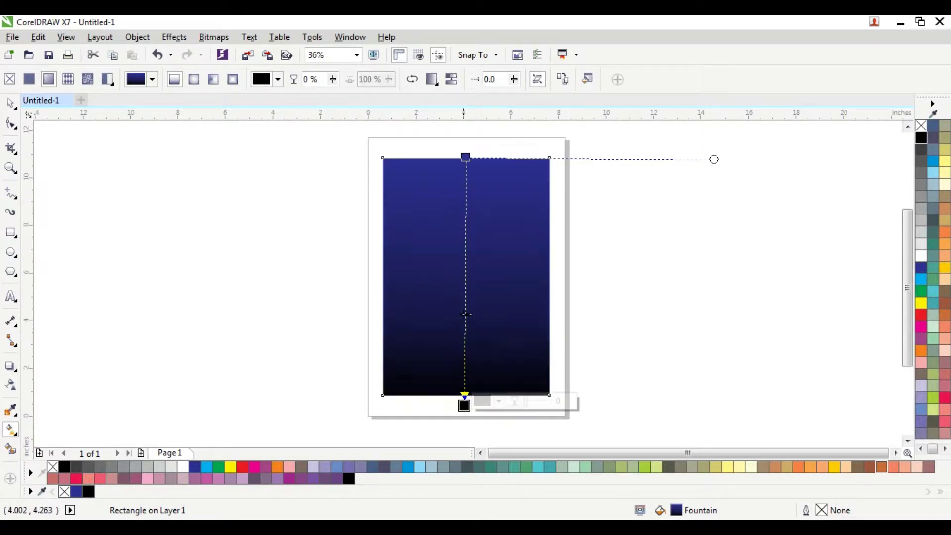
pyautogui.click(11, 105)
pyautogui.click(674, 189)
pyautogui.scroll(3, 489, 208)
pyautogui.scroll(-3, 489, 208)
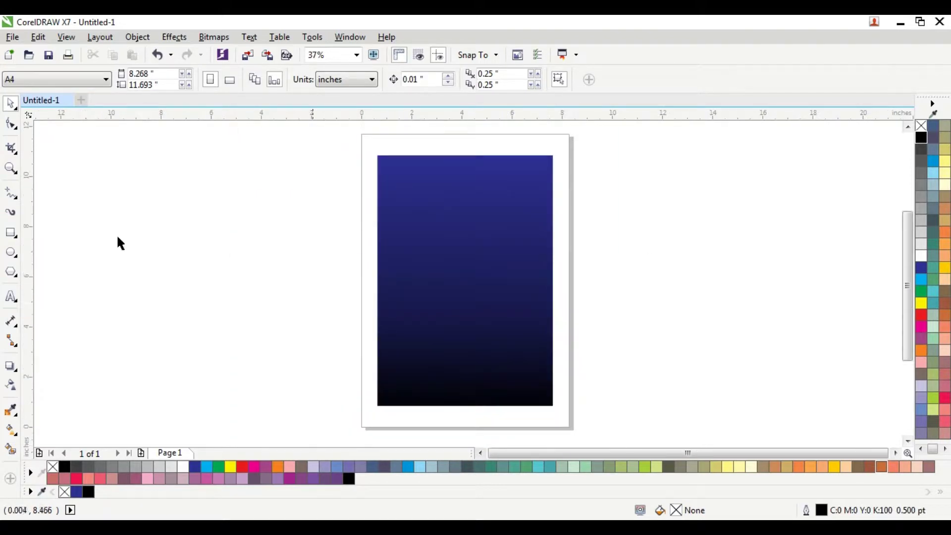
# Draw an ellipse about 4.2 by 2.9 inches, place it beside the page's right edge, fill it magenta (M:100) and remove its outline
pyautogui.click(10, 253)
pyautogui.moveTo(458, 214); pyautogui.dragTo(567, 293)
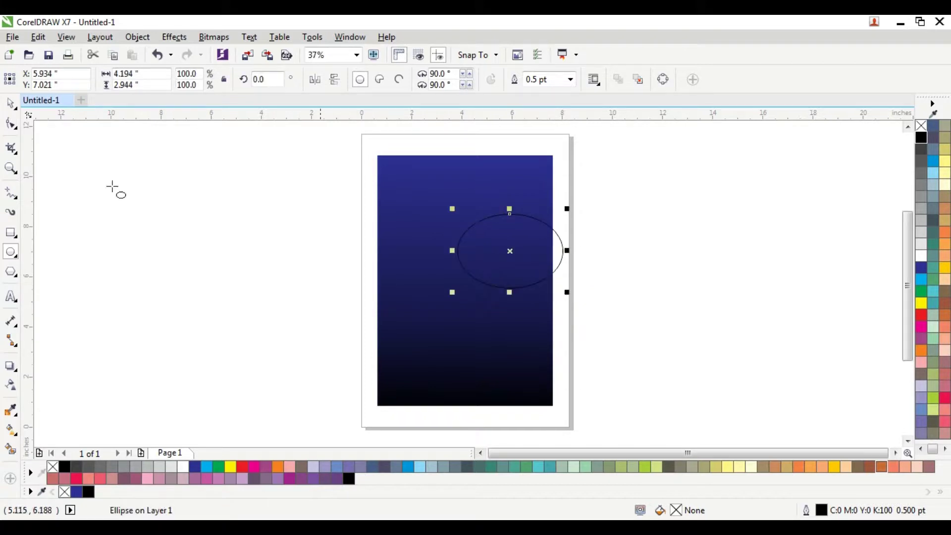
pyautogui.click(9, 106)
pyautogui.moveTo(510, 251); pyautogui.dragTo(659, 266)
pyautogui.click(925, 327)
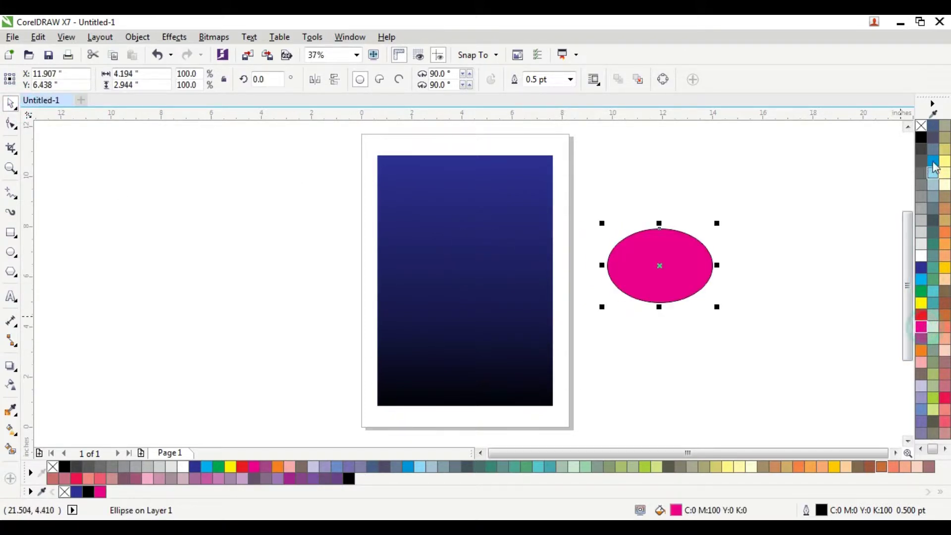
pyautogui.rightClick(922, 127)
# Shift the magenta ellipse closer to the page and enlarge it to about 5.5 by 4.4 inches
pyautogui.moveTo(658, 269); pyautogui.dragTo(622, 277)
pyautogui.moveTo(684, 320); pyautogui.dragTo(713, 338)
pyautogui.click(647, 291)
pyautogui.click(684, 170)
pyautogui.click(649, 267)
pyautogui.moveTo(641, 232); pyautogui.dragTo(641, 220)
# Convert the magenta ellipse to a 300 dpi CMYK bitmap and apply a Gaussian blur with a 250-pixel radius
pyautogui.click(223, 39)
pyautogui.click(229, 54)
pyautogui.click(439, 345)
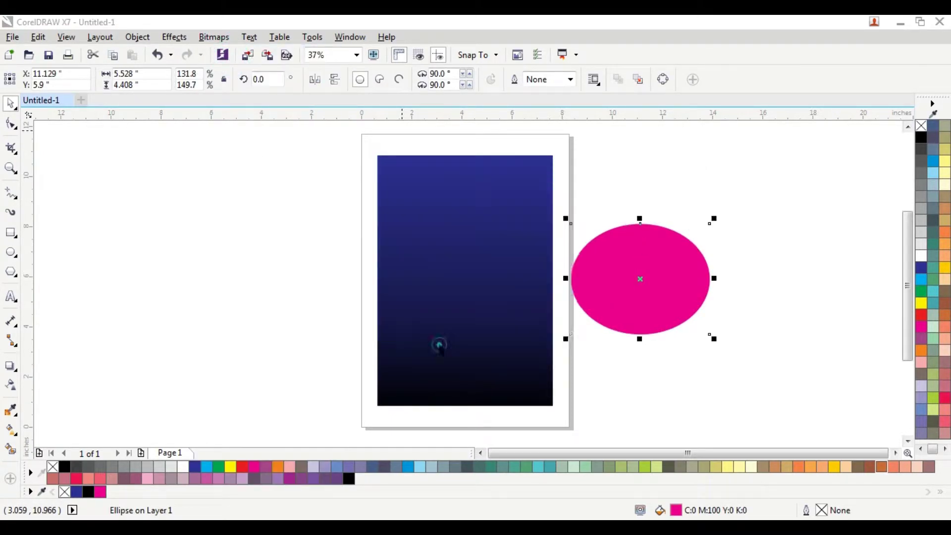
pyautogui.click(214, 38)
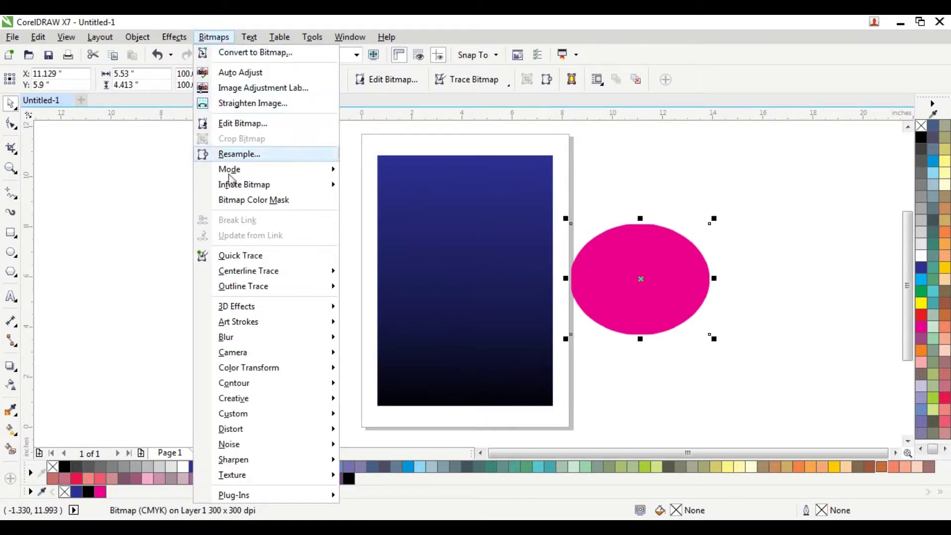
pyautogui.moveTo(259, 338)
pyautogui.click(402, 350)
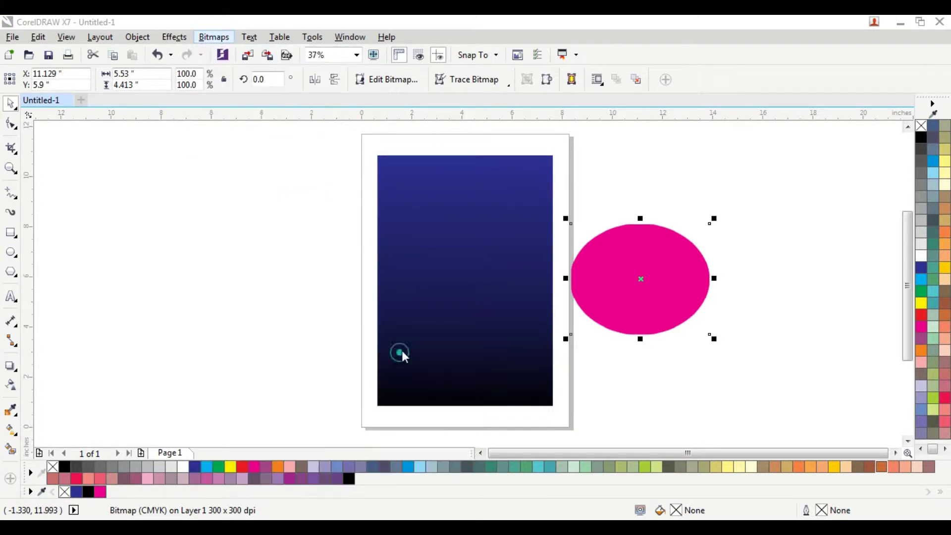
pyautogui.moveTo(530, 221); pyautogui.dragTo(518, 111)
pyautogui.click(460, 153)
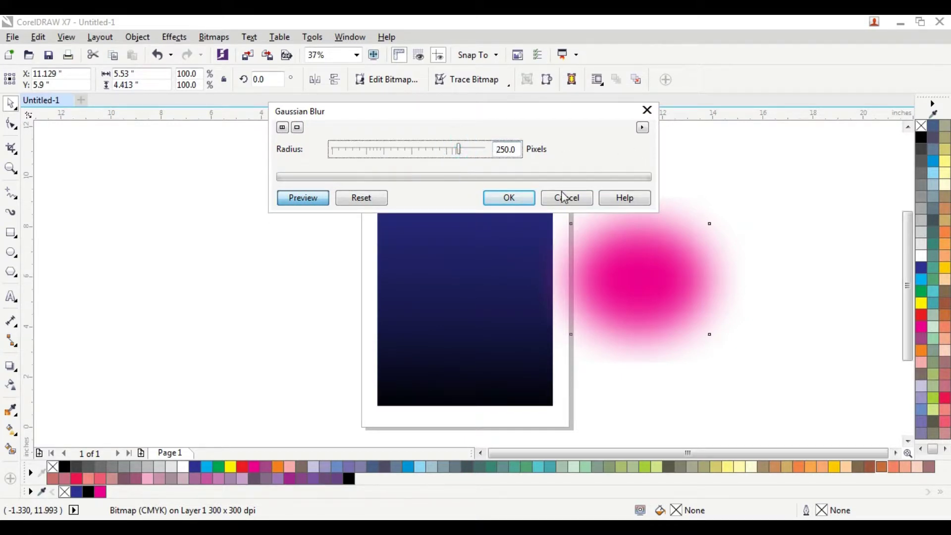
pyautogui.click(500, 199)
# Move the blurred magenta ellipse to the left of the rectangle and PowerClip it inside the rectangle
pyautogui.moveTo(624, 228); pyautogui.dragTo(332, 243)
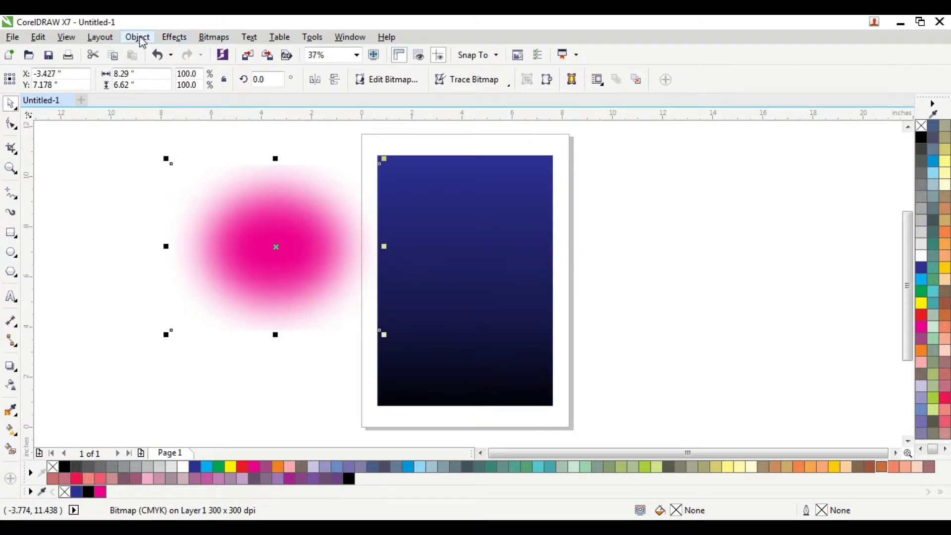
pyautogui.click(138, 36)
pyautogui.click(166, 128)
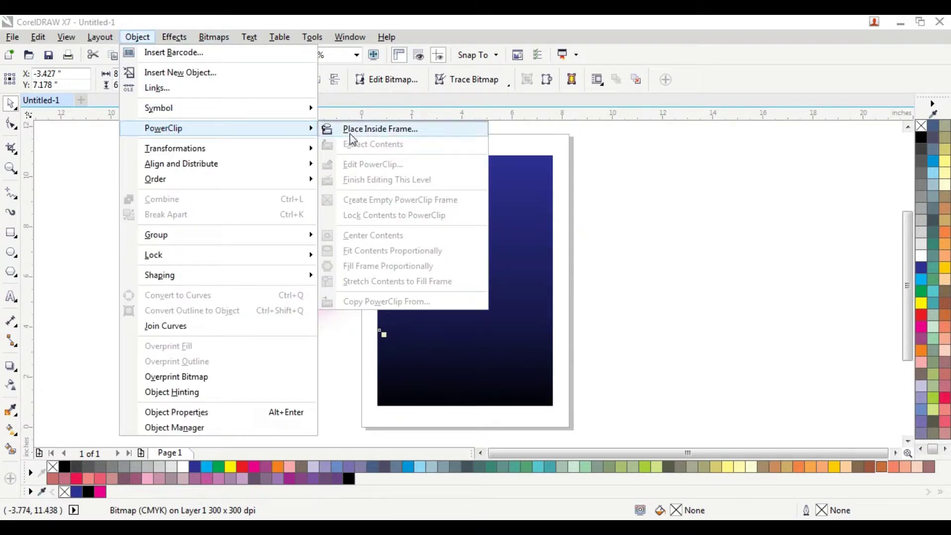
pyautogui.click(350, 128)
pyautogui.click(429, 201)
# Edit the PowerClip contents to place the magenta glow over the rectangle's left edge, above mid-height
pyautogui.keyDown('ctrl'); pyautogui.click(445, 213); pyautogui.keyUp('ctrl')
pyautogui.moveTo(297, 225); pyautogui.dragTo(436, 237)
pyautogui.click(466, 427)
pyautogui.click(658, 263)
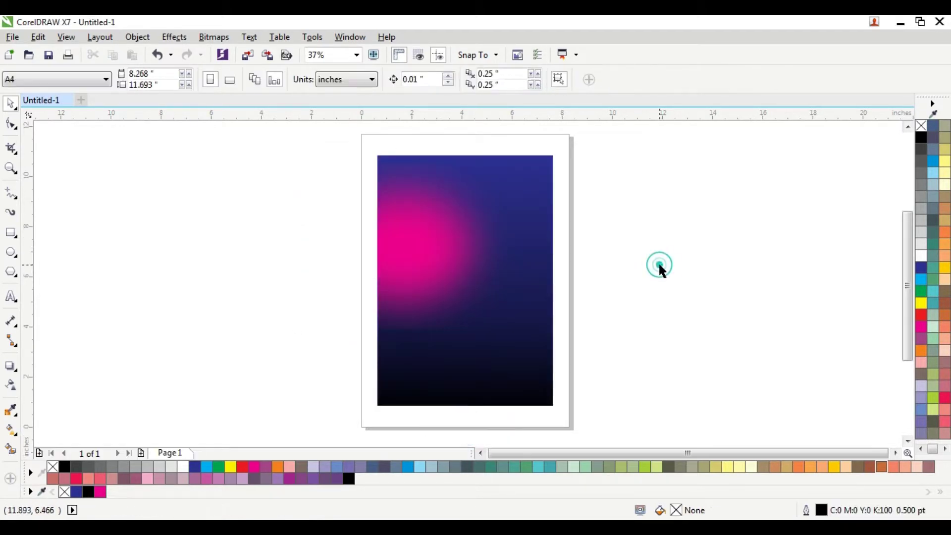
# Reopen the PowerClip contents and shift the magenta glow slightly up and left
pyautogui.click(462, 250)
pyautogui.doubleClick(461, 250)
pyautogui.moveTo(364, 232)
pyautogui.mouseDown()
pyautogui.moveTo(350, 220)
pyautogui.moveTo(358, 216)
pyautogui.mouseUp()
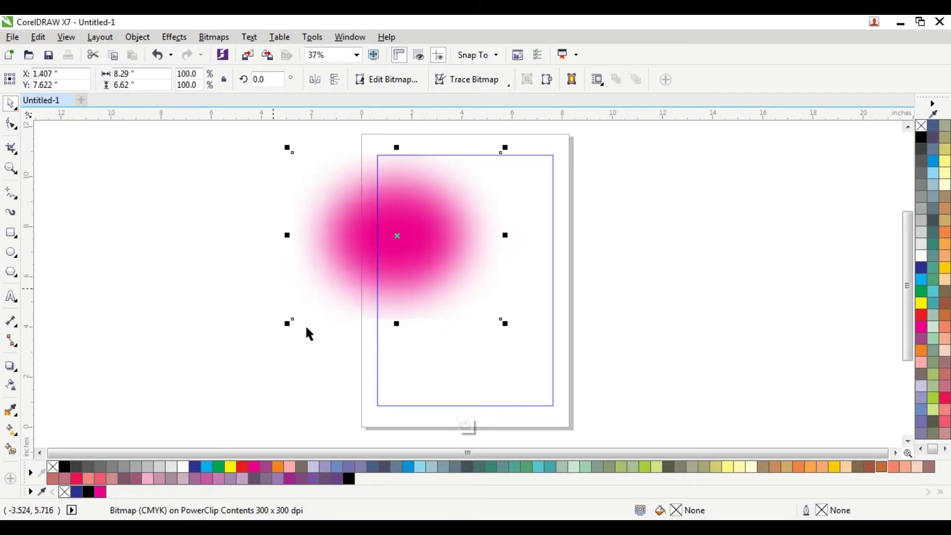
pyautogui.click(465, 425)
pyautogui.click(693, 236)
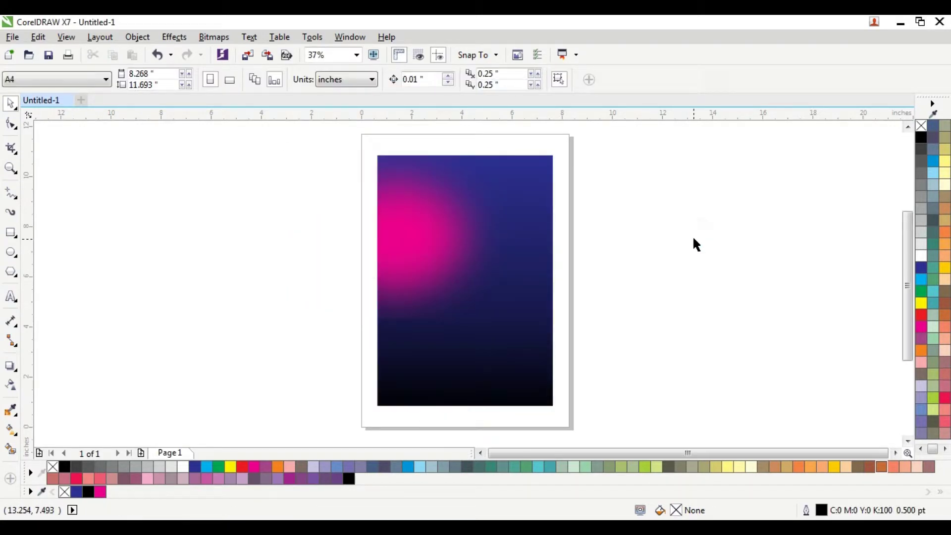
# Draw a circle about 5.1 inches wide to the right of the page, fill it blue (C:100 M:20) and remove its outline
pyautogui.click(10, 252)
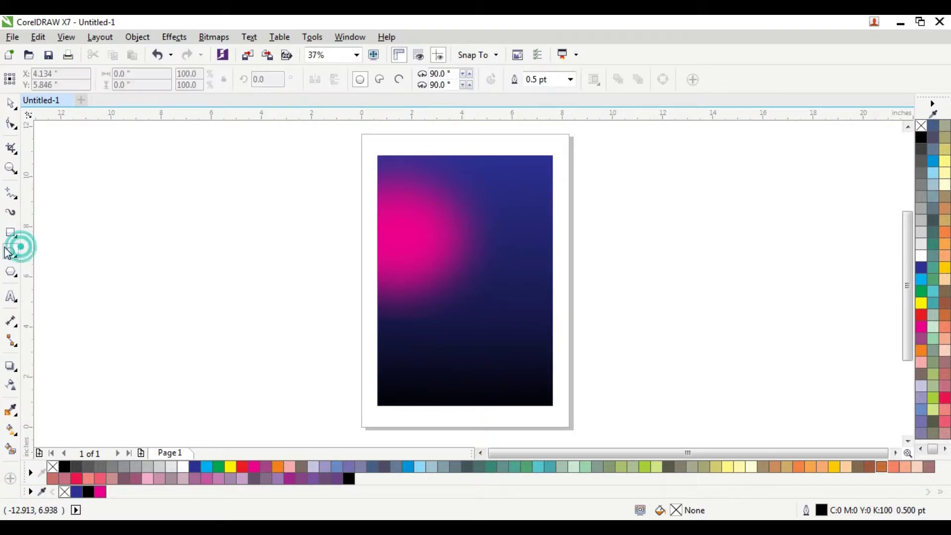
pyautogui.moveTo(587, 216); pyautogui.dragTo(721, 347)
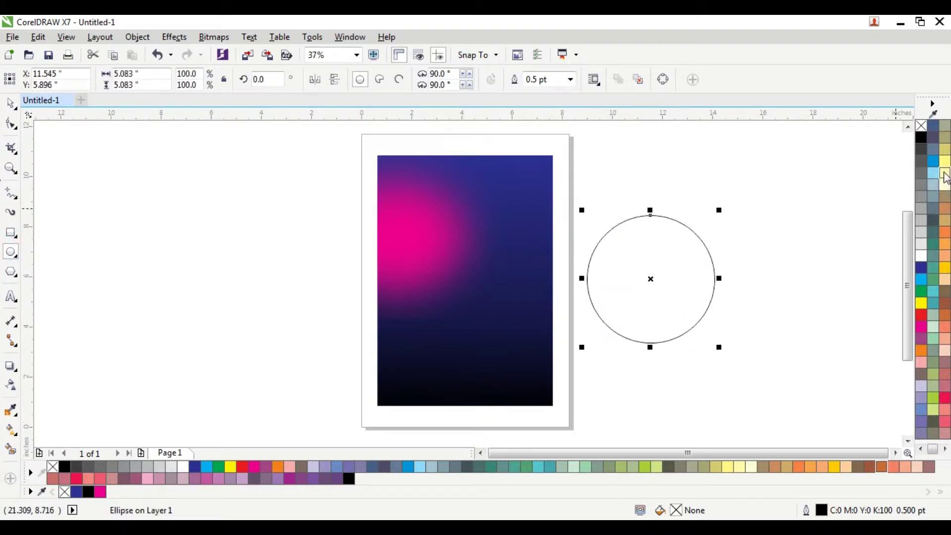
pyautogui.click(935, 163)
pyautogui.rightClick(924, 125)
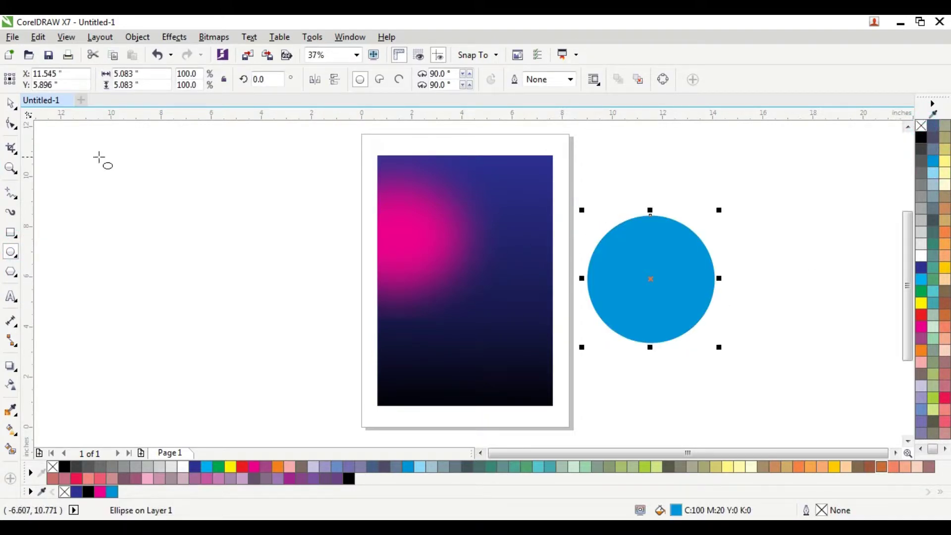
pyautogui.click(11, 103)
pyautogui.click(121, 167)
pyautogui.click(686, 297)
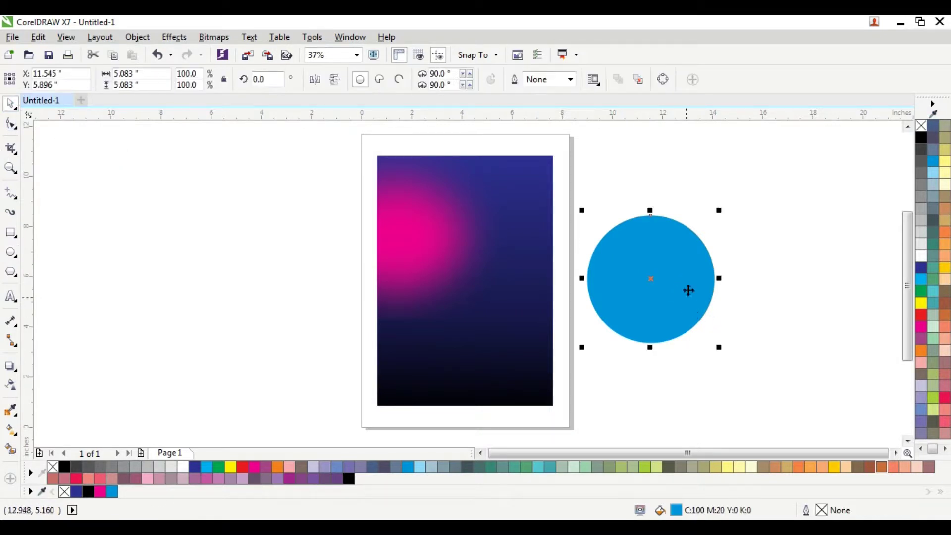
# Move the circle up about 1.4 inches, trying a light blue (C:40) fill before reapplying C:100 M:20
pyautogui.click(934, 170)
pyautogui.moveTo(657, 268); pyautogui.dragTo(650, 236)
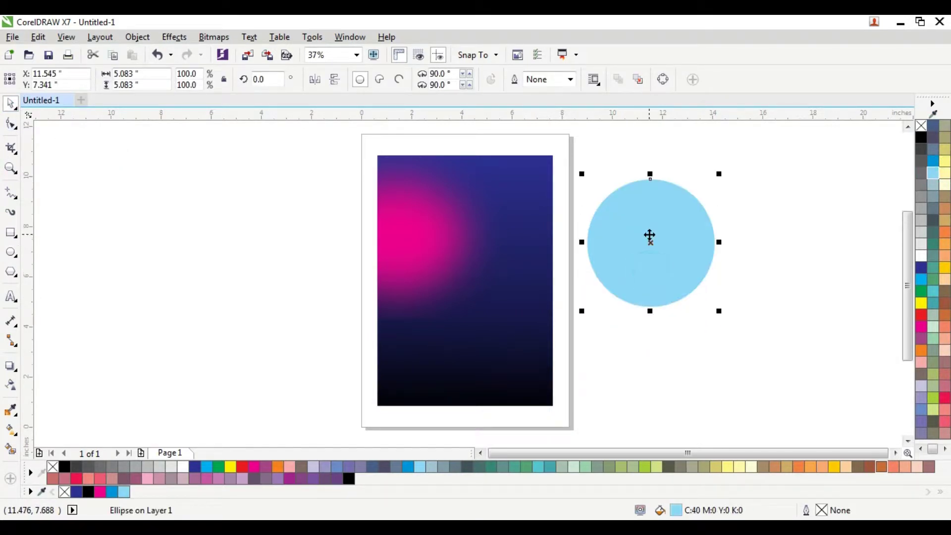
pyautogui.click(934, 161)
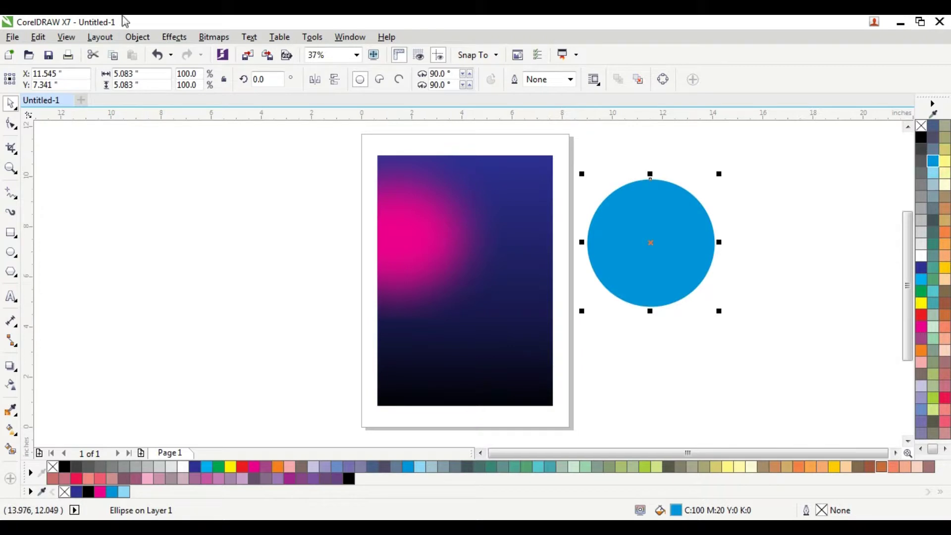
# Convert the blue circle to a 300 dpi CMYK bitmap and apply a Gaussian blur with a 250-pixel radius
pyautogui.click(214, 37)
pyautogui.click(235, 54)
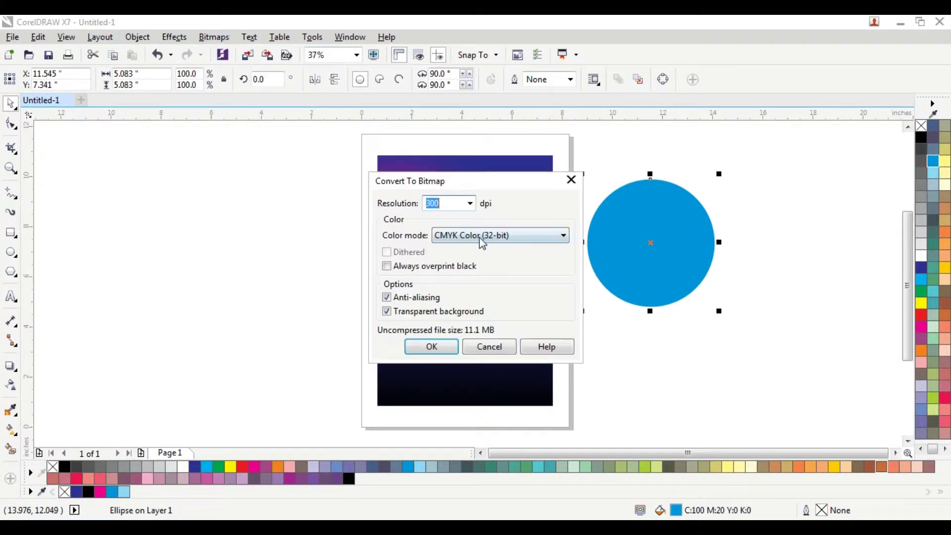
pyautogui.click(437, 347)
pyautogui.click(214, 37)
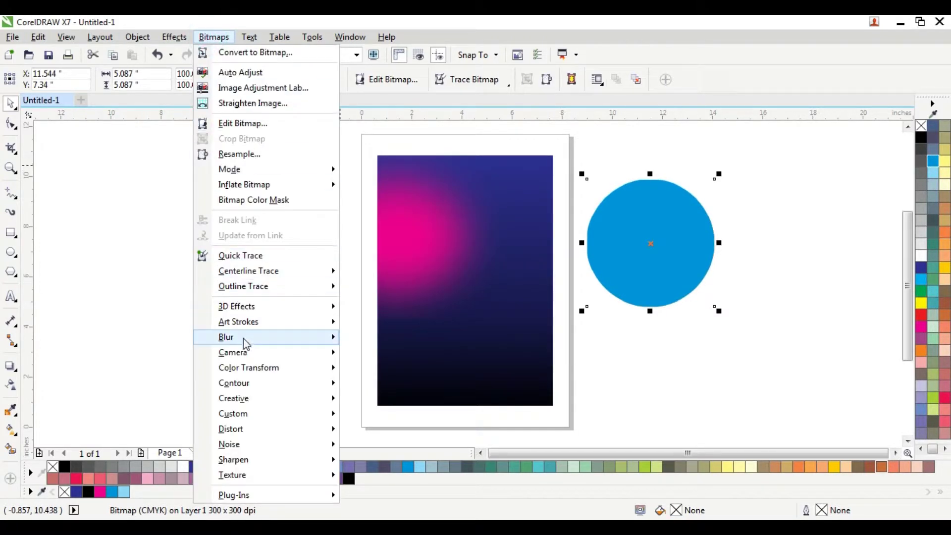
pyautogui.moveTo(246, 344)
pyautogui.click(397, 351)
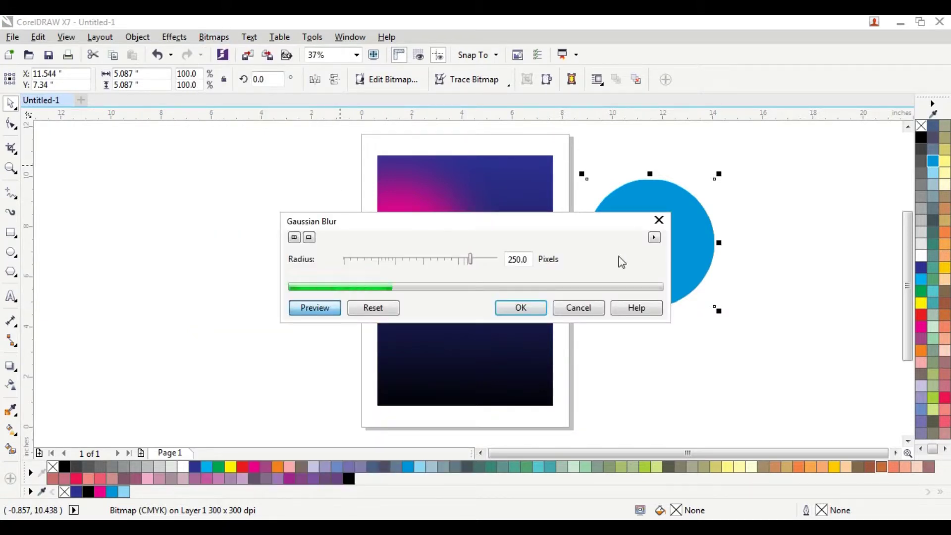
pyautogui.click(521, 307)
# Place the blurred blue circle clear of the rectangle and PowerClip it inside the gradient rectangle
pyautogui.moveTo(688, 244); pyautogui.dragTo(499, 178)
pyautogui.hotkey('ctrl', 'z')
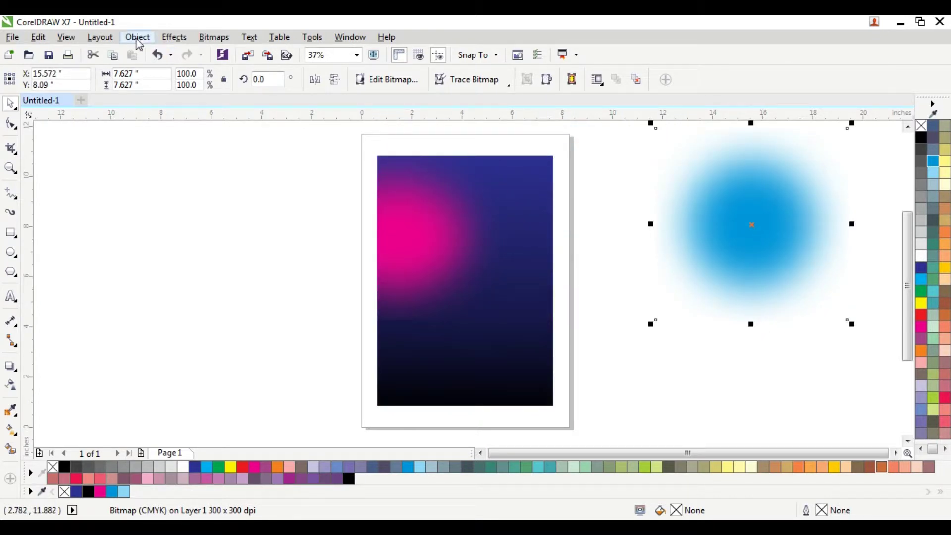
pyautogui.click(138, 40)
pyautogui.moveTo(176, 128)
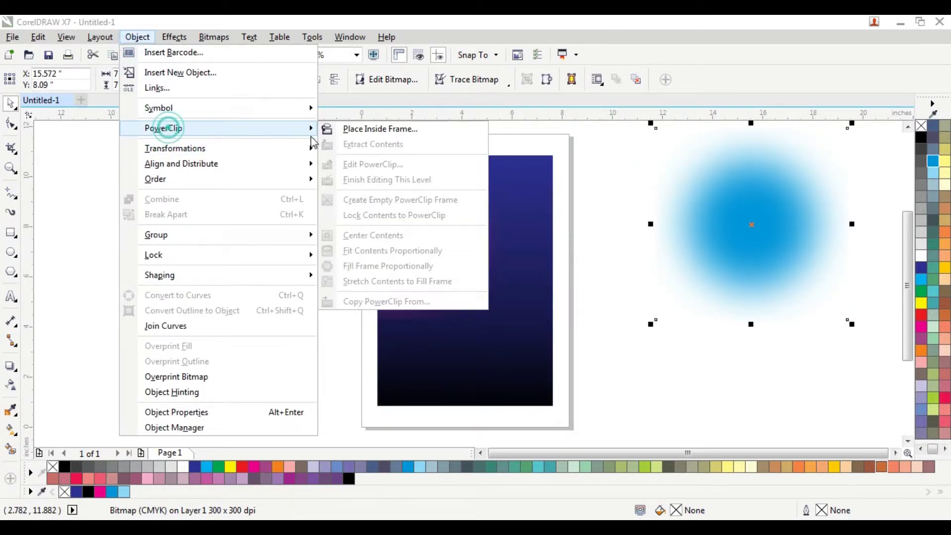
pyautogui.click(350, 130)
pyautogui.click(490, 166)
# Reposition the blue glow inside the PowerClip so it sits at the rectangle's upper edge, slightly right of centre
pyautogui.keyDown('ctrl'); pyautogui.click(513, 277); pyautogui.keyUp('ctrl')
pyautogui.moveTo(488, 307); pyautogui.dragTo(497, 209)
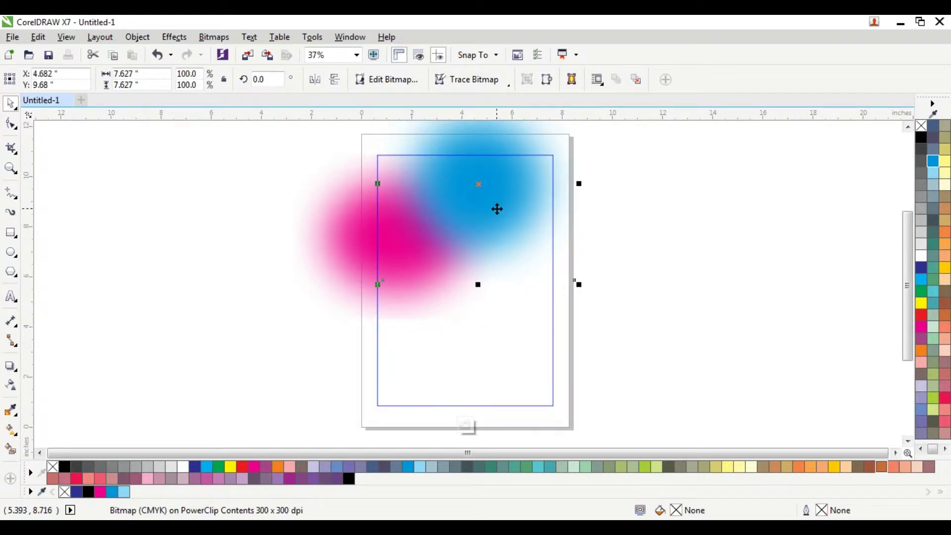
pyautogui.click(466, 426)
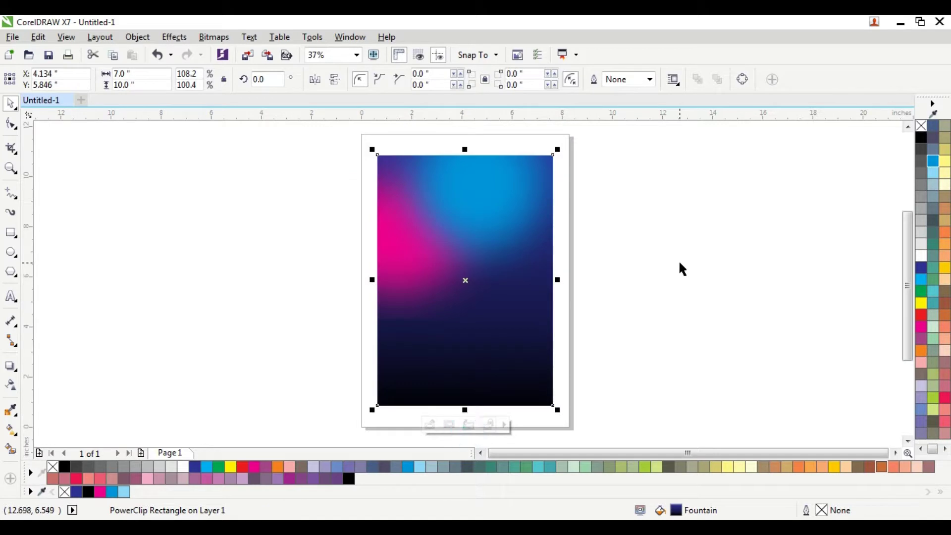
pyautogui.click(667, 265)
# Draw an ellipse about 4.3 by 2.6 inches over the area where the magenta and blue glows meet
pyautogui.scroll(-2, 654, 263)
pyautogui.scroll(2, 625, 248)
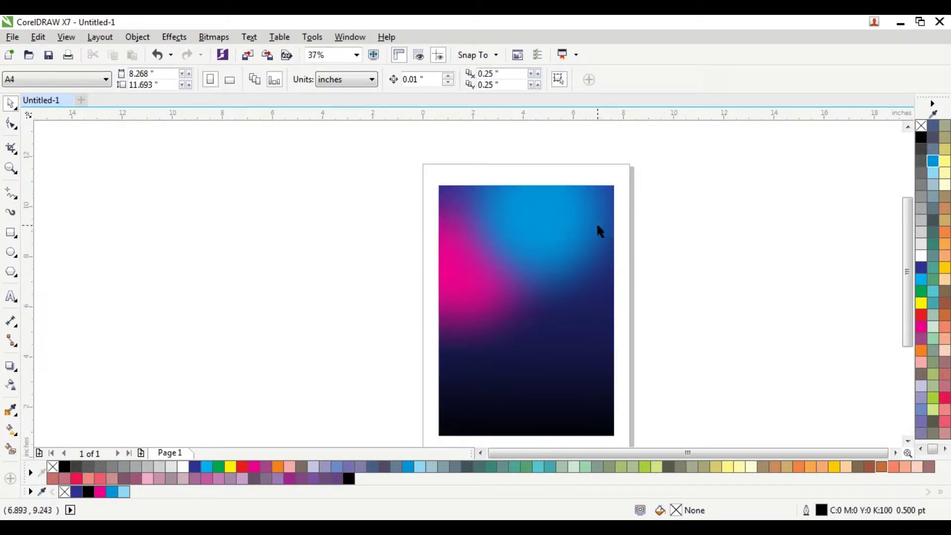
pyautogui.scroll(2, 553, 264)
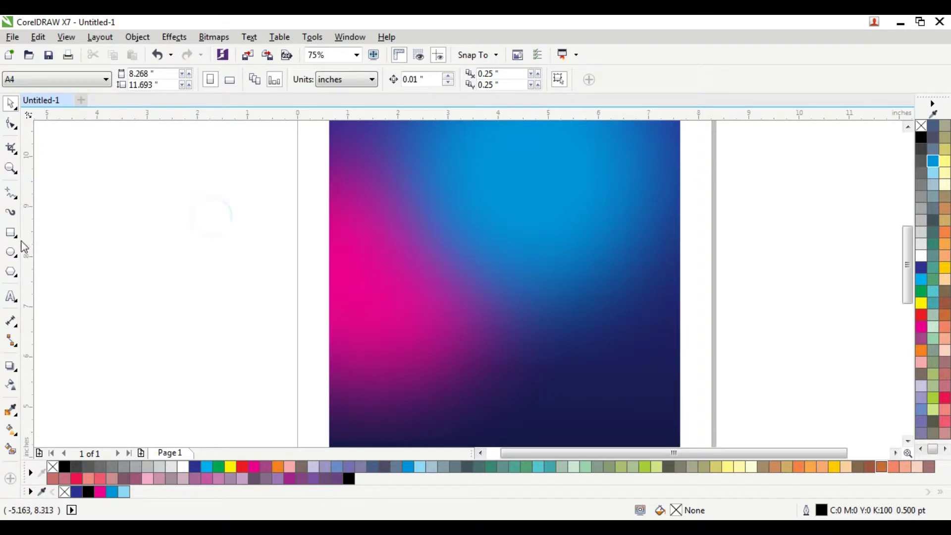
pyautogui.click(11, 252)
pyautogui.moveTo(379, 175)
pyautogui.mouseDown()
pyautogui.moveTo(472, 267)
pyautogui.moveTo(616, 280)
pyautogui.moveTo(598, 309)
pyautogui.mouseUp()
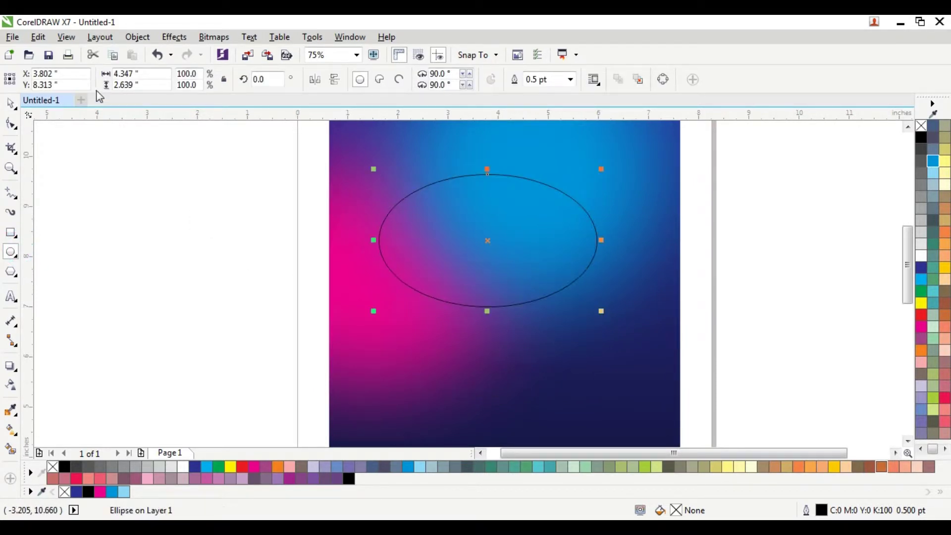
pyautogui.click(13, 102)
# Skew the new ellipse slightly to the right
pyautogui.click(533, 180)
pyautogui.moveTo(491, 171); pyautogui.dragTo(508, 171)
pyautogui.click(790, 185)
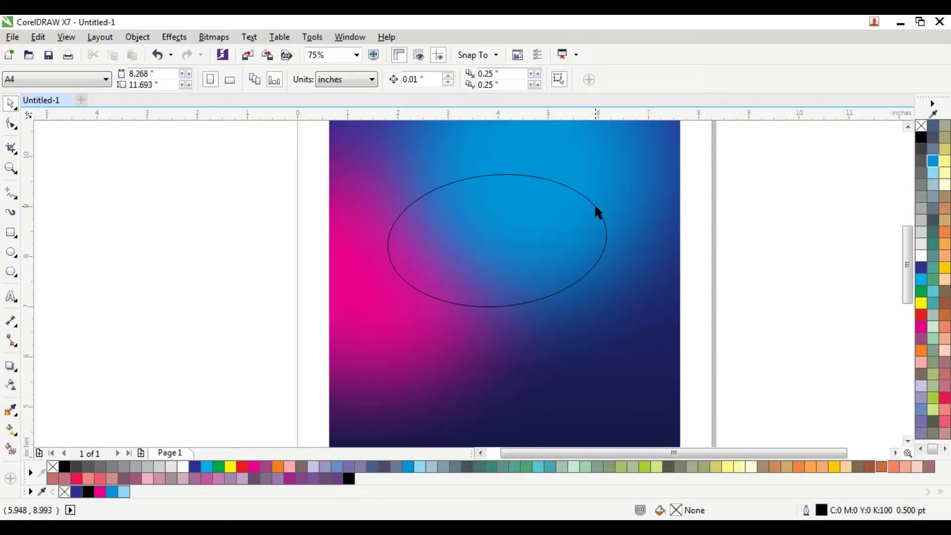
# Set the skewed ellipse's outline width to 3 pt
pyautogui.click(596, 207)
pyautogui.press('F12')
pyautogui.write('3')
pyautogui.press('Return')
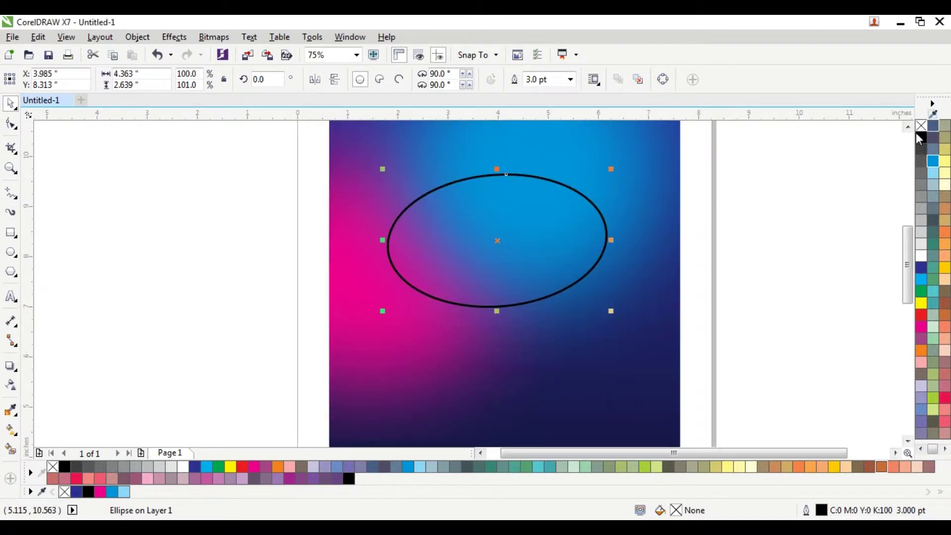
# Colour the ellipse's outline blue (C:100 M:100 Y:0 K:0) and enlarge the ellipse to about 6.3 by 3.8 inches
pyautogui.rightClick(921, 269)
pyautogui.moveTo(611, 168); pyautogui.dragTo(673, 135)
pyautogui.scroll(-1, 494, 314)
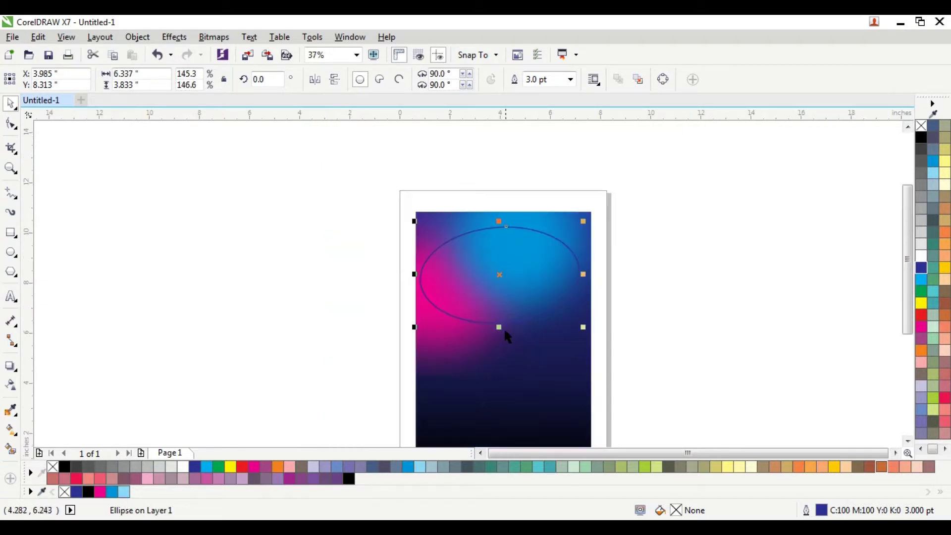
# Resize the ellipse to about 6.5 by 3.6 inches and place it across the glows in the rectangle's upper half
pyautogui.moveTo(499, 327); pyautogui.dragTo(499, 297)
pyautogui.scroll(1, 549, 255)
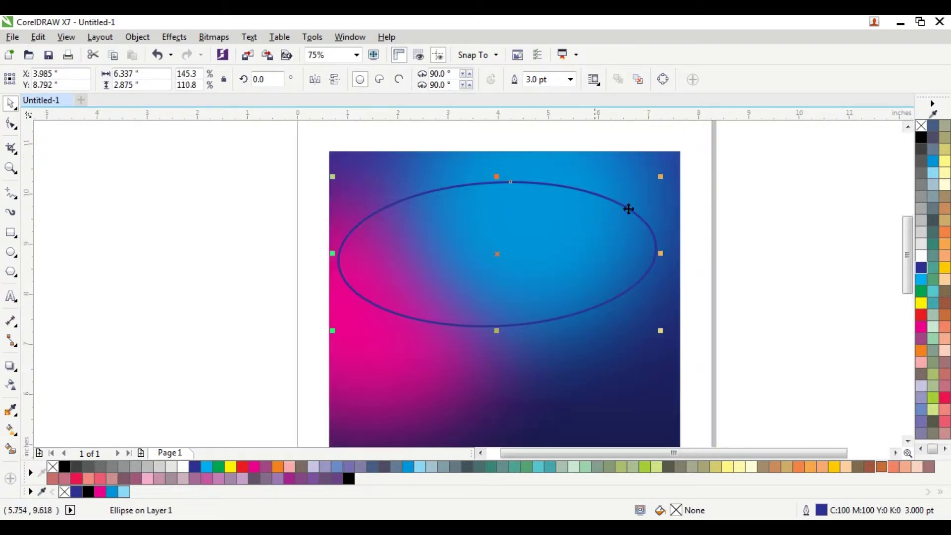
pyautogui.moveTo(639, 215); pyautogui.dragTo(644, 222)
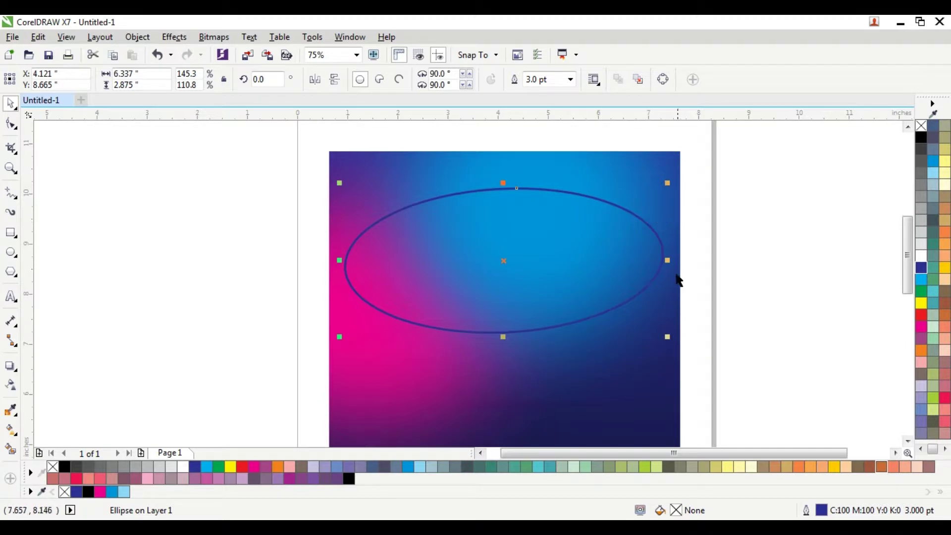
pyautogui.moveTo(669, 260); pyautogui.dragTo(677, 261)
pyautogui.moveTo(342, 339); pyautogui.dragTo(341, 338)
pyautogui.moveTo(510, 340); pyautogui.dragTo(521, 376)
# Create two copies of the ellipse rotated about its centre, one to about 352° and one to about 8.5°
pyautogui.moveTo(637, 220); pyautogui.dragTo(629, 215)
pyautogui.click(626, 213)
pyautogui.moveTo(672, 179); pyautogui.dragTo(640, 136)
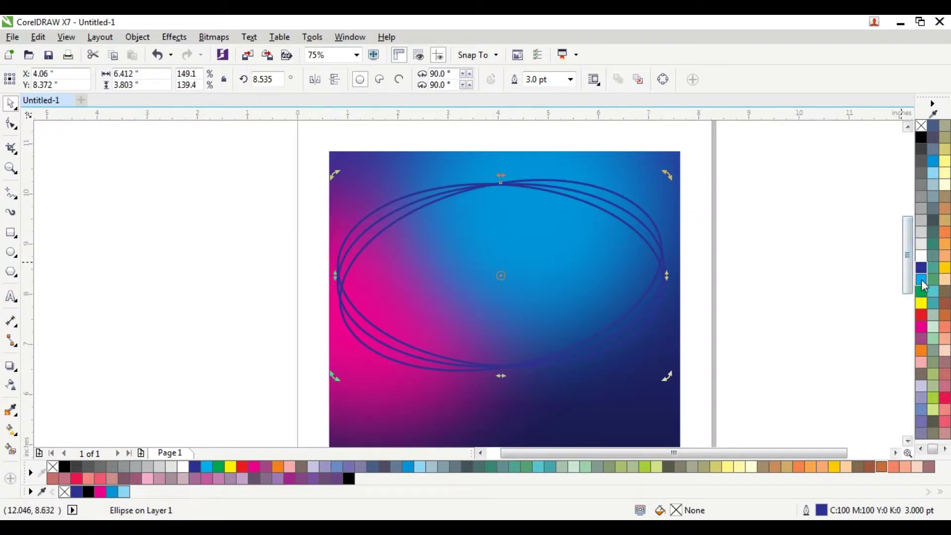
# Give the ellipse rotated to about 8.5° a magenta outline 2 pt wide
pyautogui.rightClick(921, 327)
pyautogui.press('F12')
pyautogui.write('2')
pyautogui.press('Return')
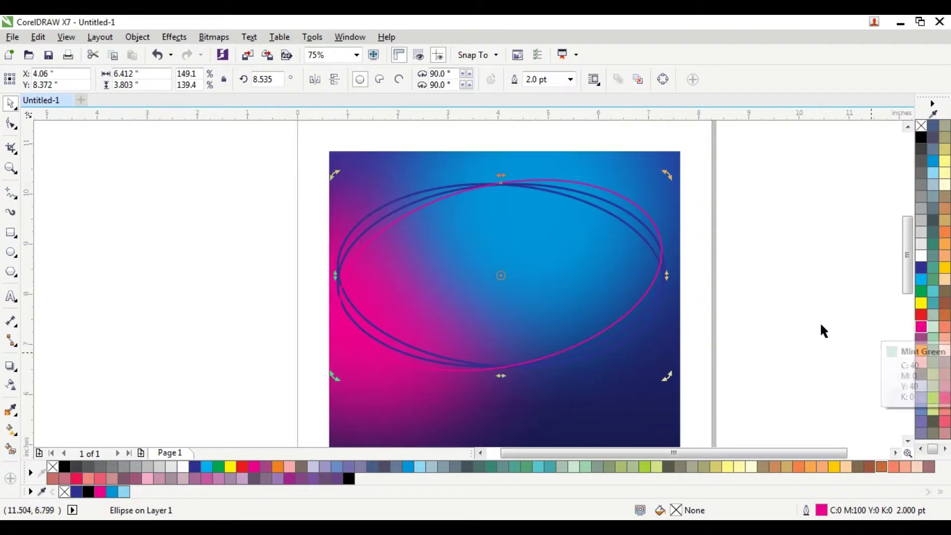
pyautogui.click(726, 182)
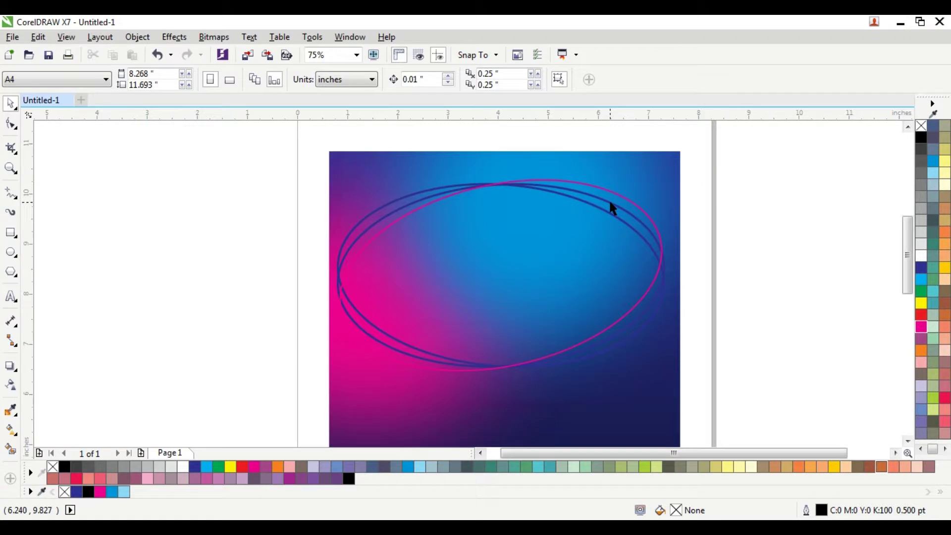
# Set the unrotated ellipse's outline width to 5 pt
pyautogui.click(611, 200)
pyautogui.hotkey('ctrl', 'z')
pyautogui.press('F12')
pyautogui.press('Tab')
pyautogui.write('5')
pyautogui.press('Return')
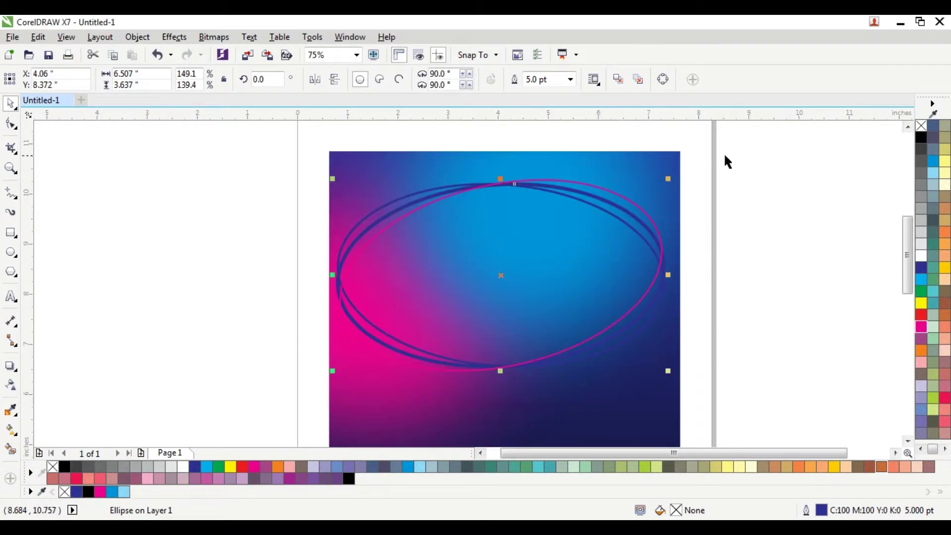
pyautogui.click(717, 154)
# Colour the outline of the ellipse rotated to about 352° cyan
pyautogui.moveTo(371, 211); pyautogui.dragTo(362, 208)
pyautogui.hotkey('ctrl', 'z')
pyautogui.rightClick(921, 280)
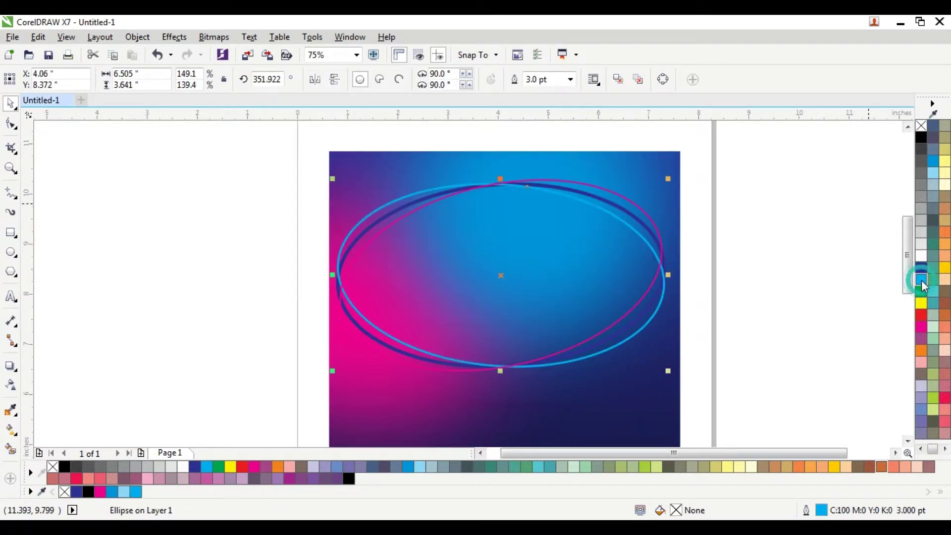
# Add a copy of the cyan ellipse rotated to about 345° and give it a 5 pt magenta outline
pyautogui.click(658, 310)
pyautogui.moveTo(670, 179); pyautogui.dragTo(684, 202)
pyautogui.rightClick(922, 312)
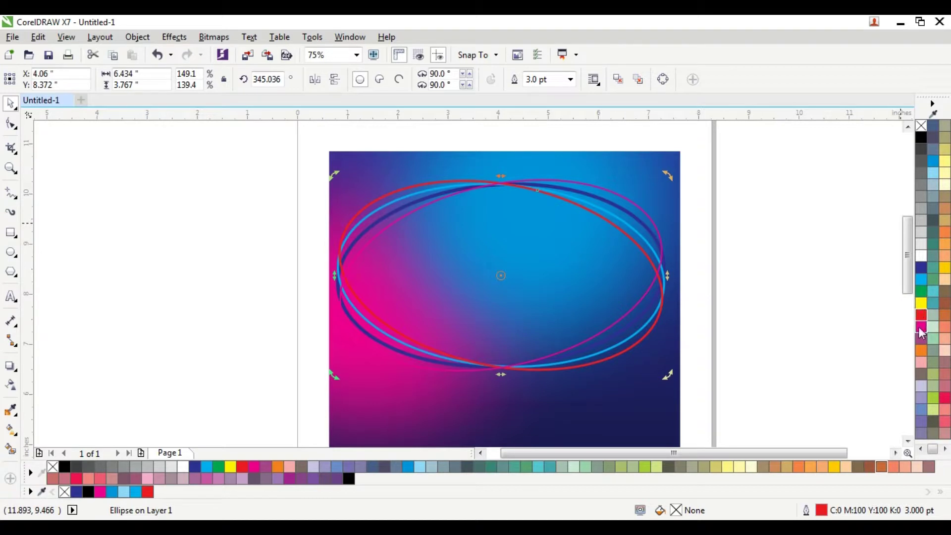
pyautogui.press('F12')
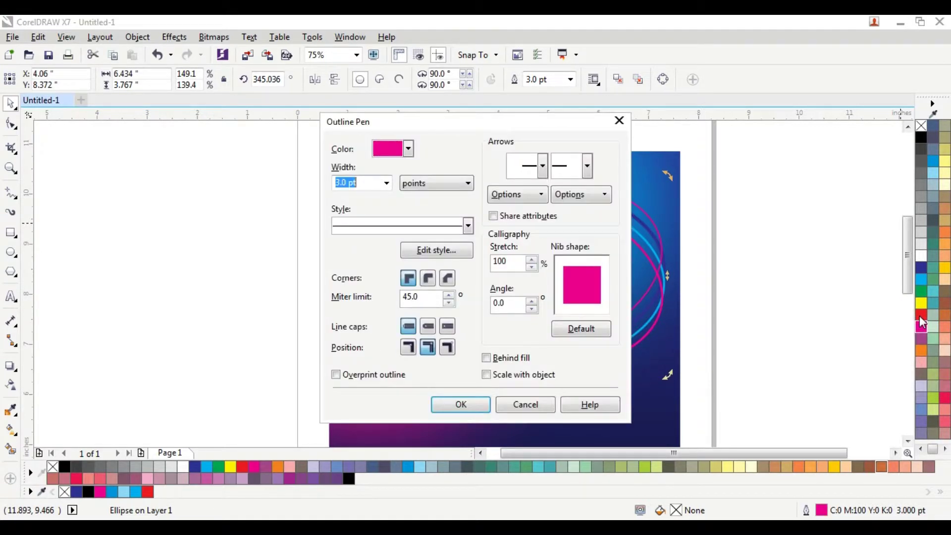
pyautogui.write('5')
pyautogui.press('Return')
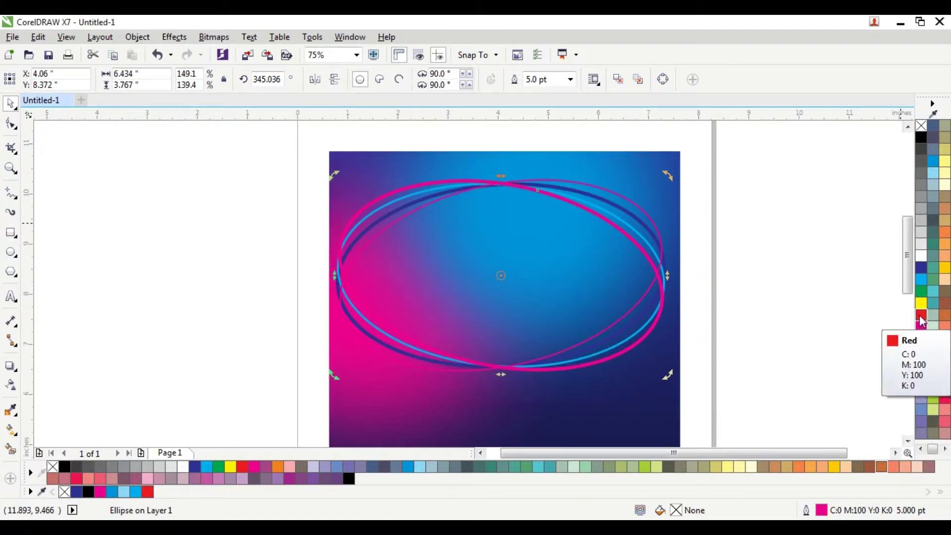
pyautogui.click(727, 157)
# Group the four ellipses and scale the group to about 6.35 by 3.7 inches
pyautogui.moveTo(759, 133); pyautogui.dragTo(344, 384)
pyautogui.hotkey('ctrl', 'g')
pyautogui.keyDown('shift'); pyautogui.click(634, 164); pyautogui.keyUp('shift')
pyautogui.click(785, 182)
# Move the ellipse group straight down to about Y 7.54 inches, leaving room above it for a heading
pyautogui.moveTo(773, 132); pyautogui.dragTo(289, 432)
pyautogui.press('Down')
pyautogui.press('Down')
pyautogui.press('Down')
pyautogui.press('Down')
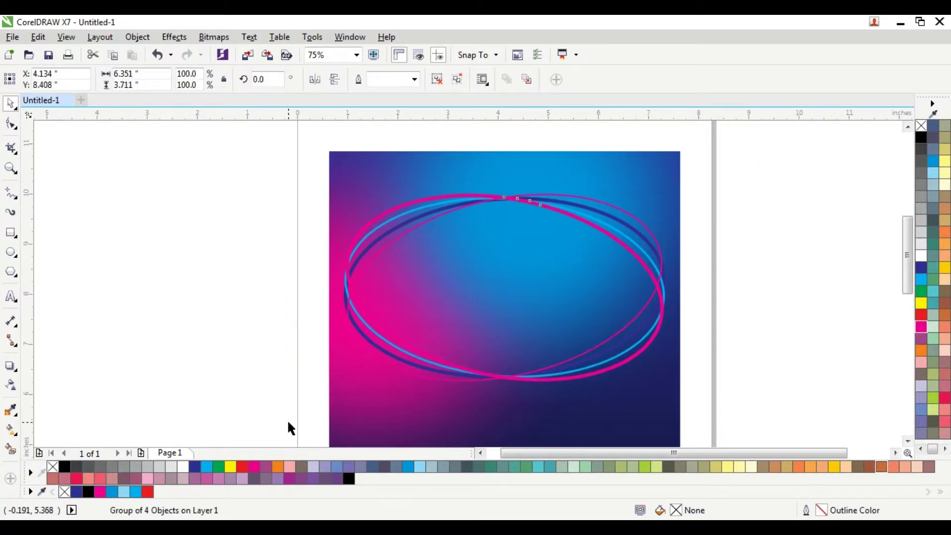
pyautogui.press('Down')
pyautogui.press('Down')
pyautogui.press('Down')
pyautogui.press('Down')
pyautogui.press('Down')
pyautogui.press('Down')
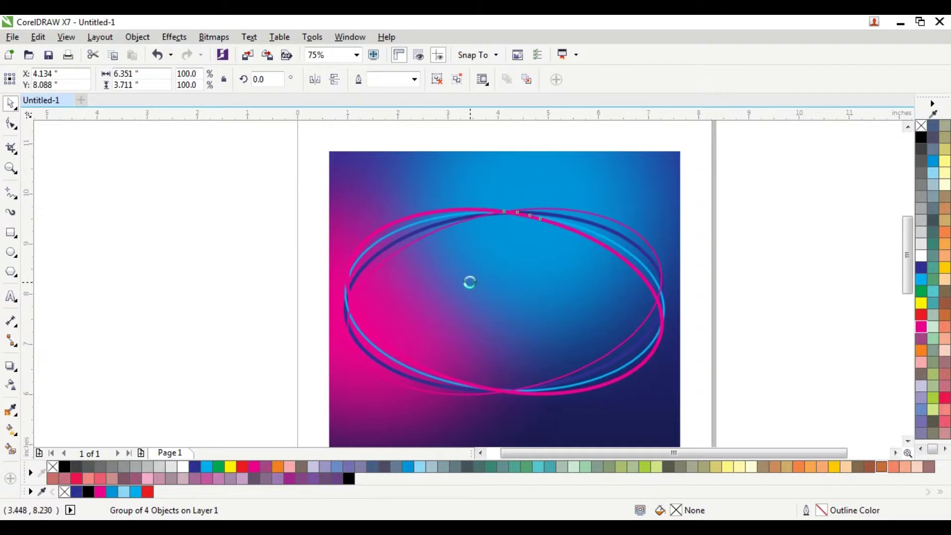
pyautogui.scroll(-2, 471, 283)
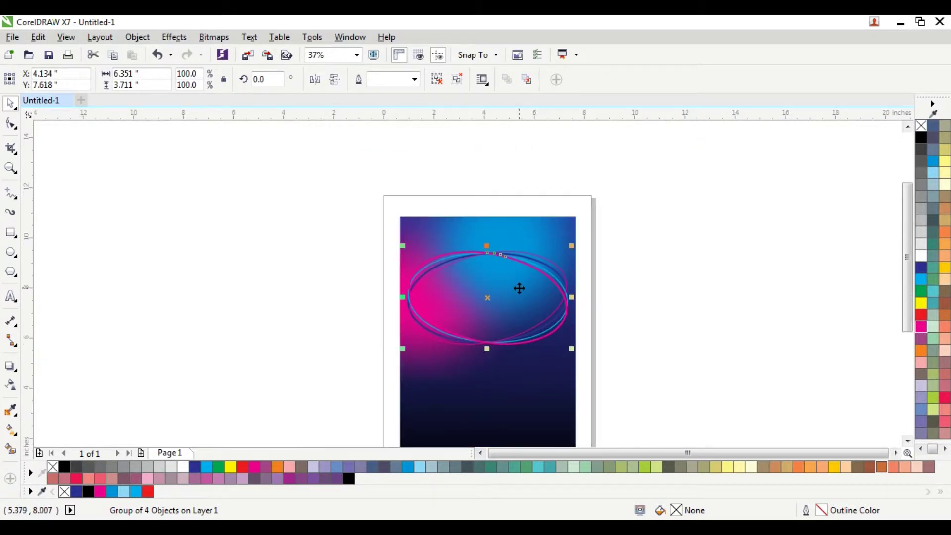
pyautogui.scroll(2, 519, 288)
pyautogui.press('Down')
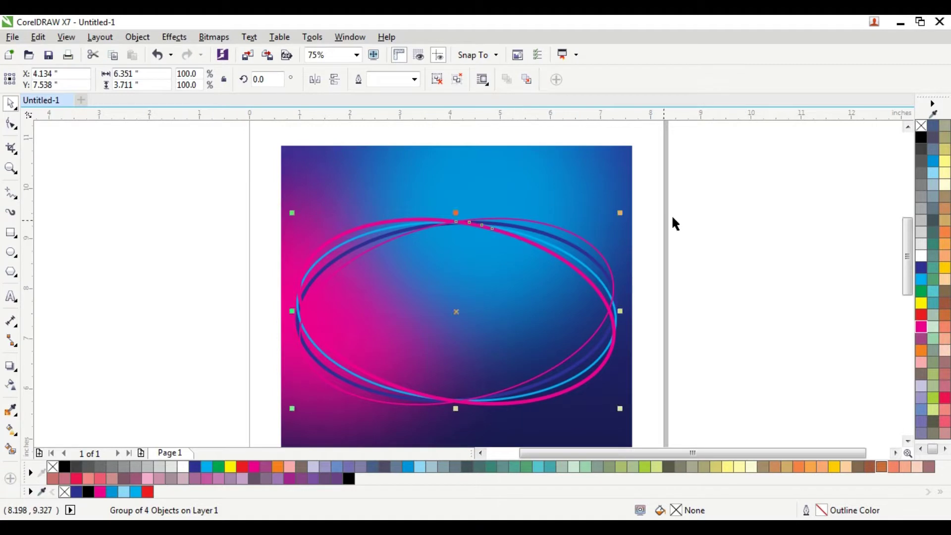
pyautogui.click(770, 199)
# Add the artistic text "23 AUGUST 2018" above the ellipses and colour it white
pyautogui.click(11, 296)
pyautogui.click(419, 178)
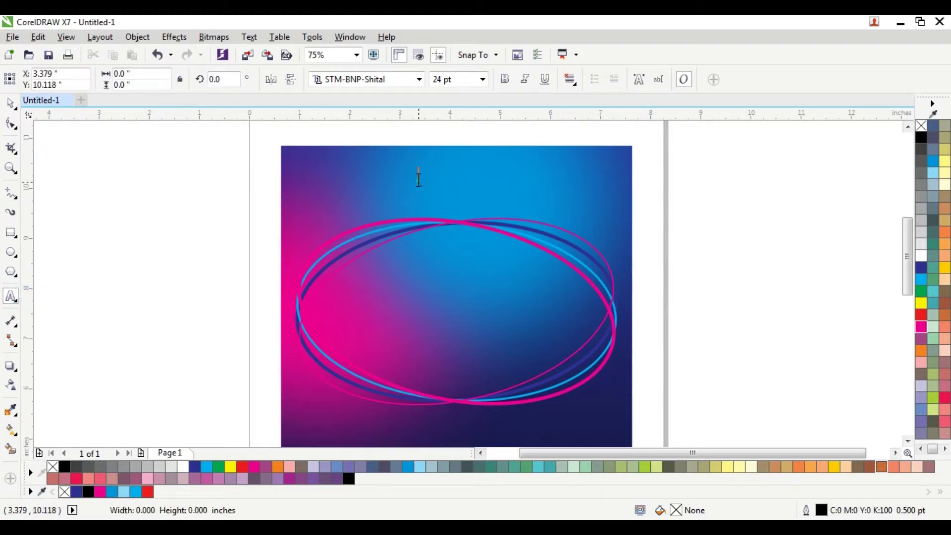
pyautogui.write('23 AUGUST')
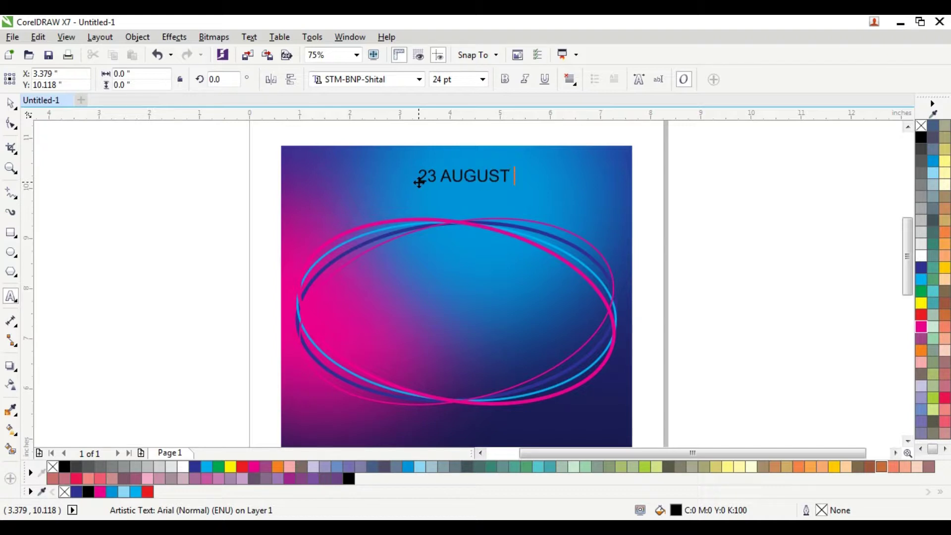
pyautogui.write(' 2018')
pyautogui.hotkey('ctrl', 'a')
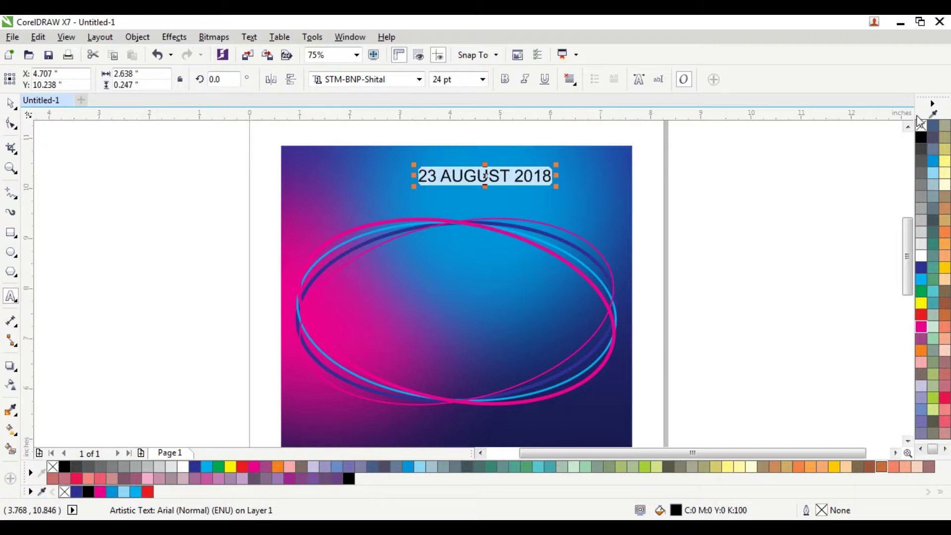
pyautogui.click(923, 256)
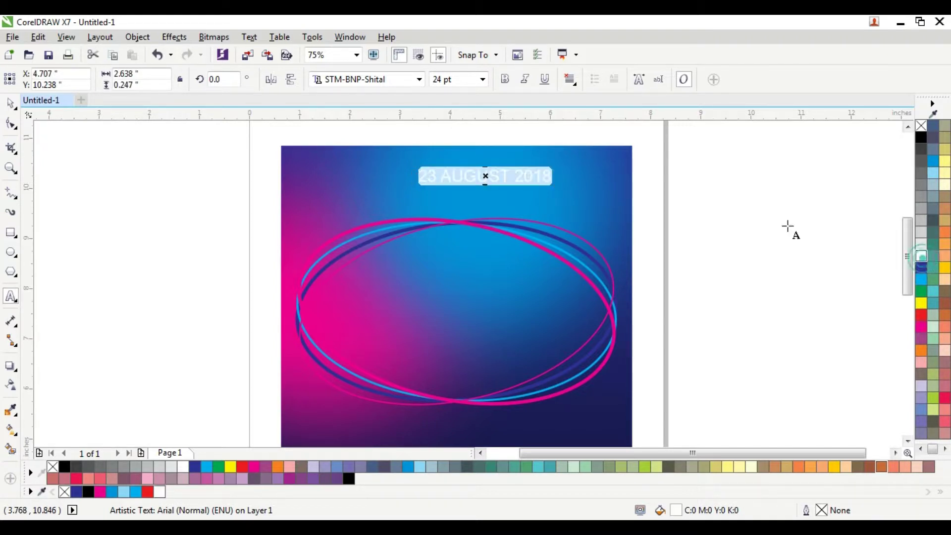
# Format the date text as bold Arial at 16 pt
pyautogui.click(10, 103)
pyautogui.click(96, 165)
pyautogui.click(469, 176)
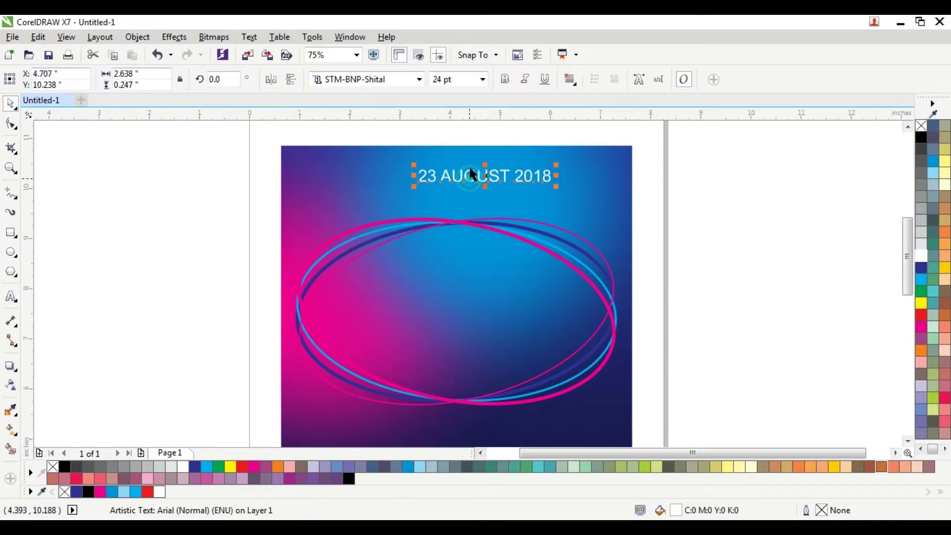
pyautogui.click(505, 79)
pyautogui.click(450, 79)
pyautogui.write('16')
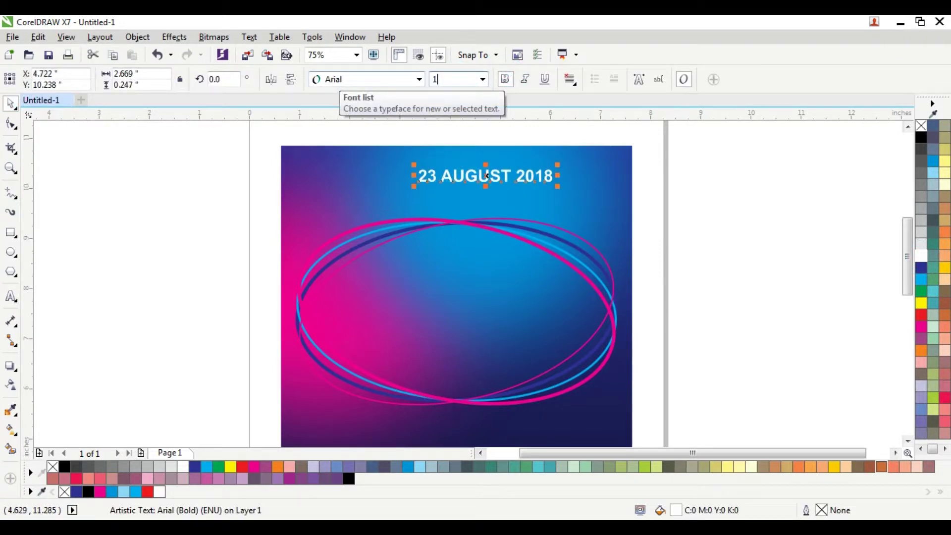
pyautogui.press('Return')
# Centre the date text above the ellipse group and stretch it horizontally to about 2.2 inches wide
pyautogui.moveTo(691, 142); pyautogui.dragTo(414, 204)
pyautogui.scroll(2, 460, 173)
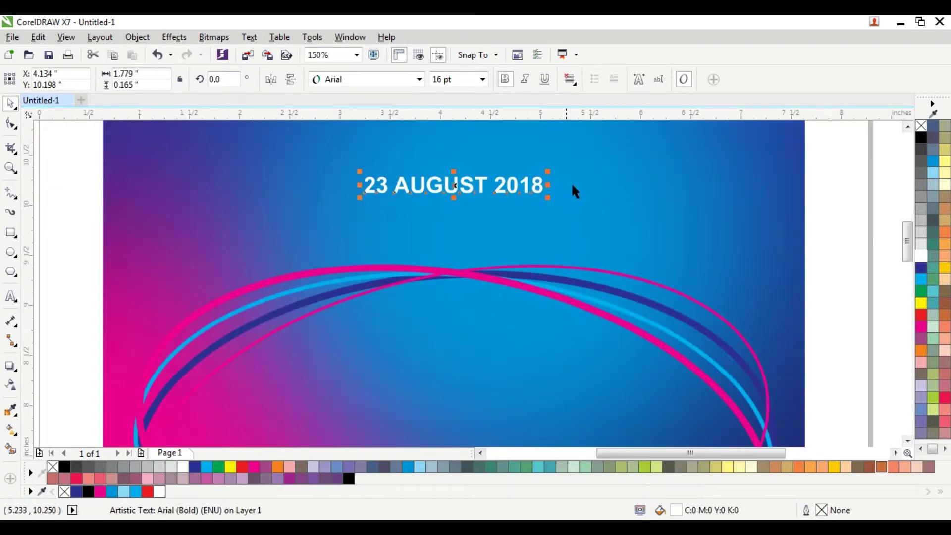
pyautogui.moveTo(547, 184); pyautogui.dragTo(564, 185)
pyautogui.scroll(-5, 565, 186)
pyautogui.click(717, 217)
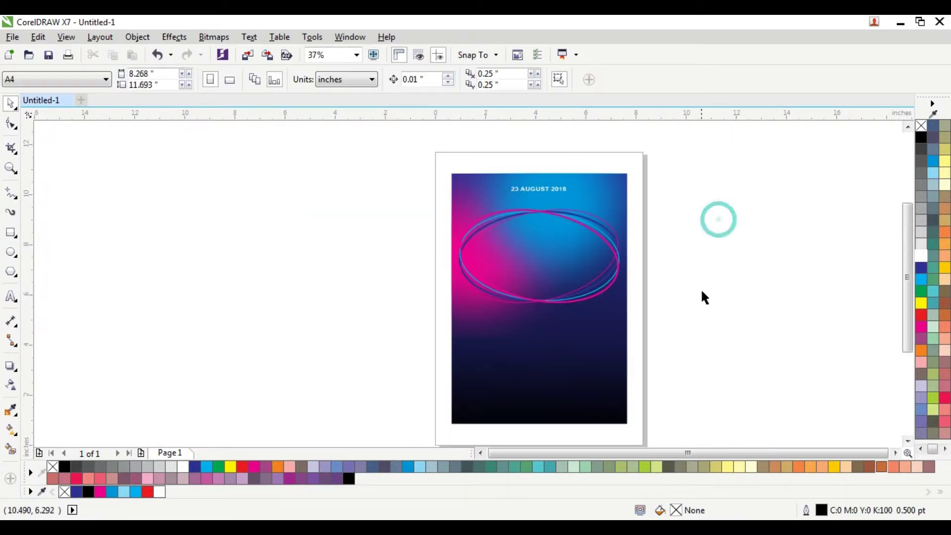
# Draw a circle about 0.37 inch in diameter outside the upper-left part of the ellipse group
pyautogui.scroll(3, 580, 213)
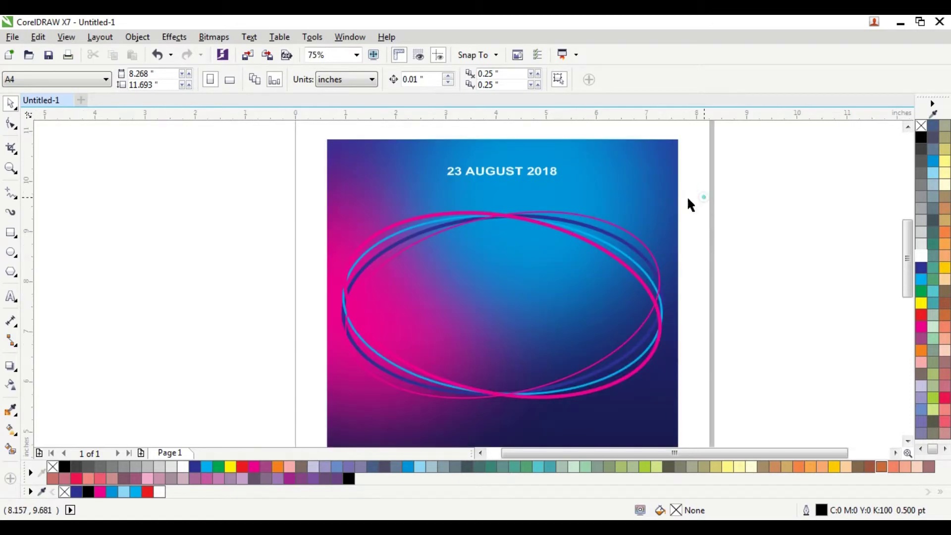
pyautogui.click(12, 253)
pyautogui.scroll(2, 468, 253)
pyautogui.moveTo(212, 185); pyautogui.dragTo(259, 232)
pyautogui.click(11, 103)
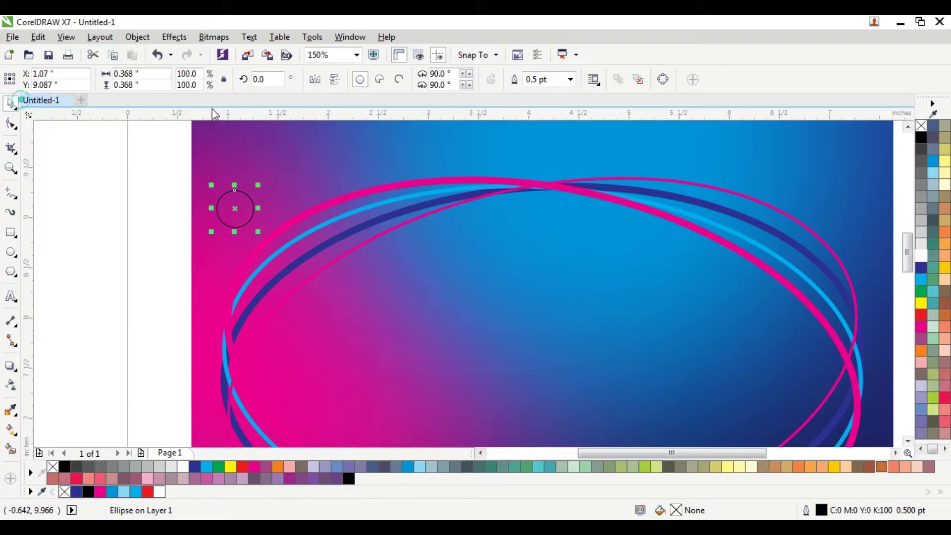
# Fill the small circle with magenta and remove its outline
pyautogui.click(919, 329)
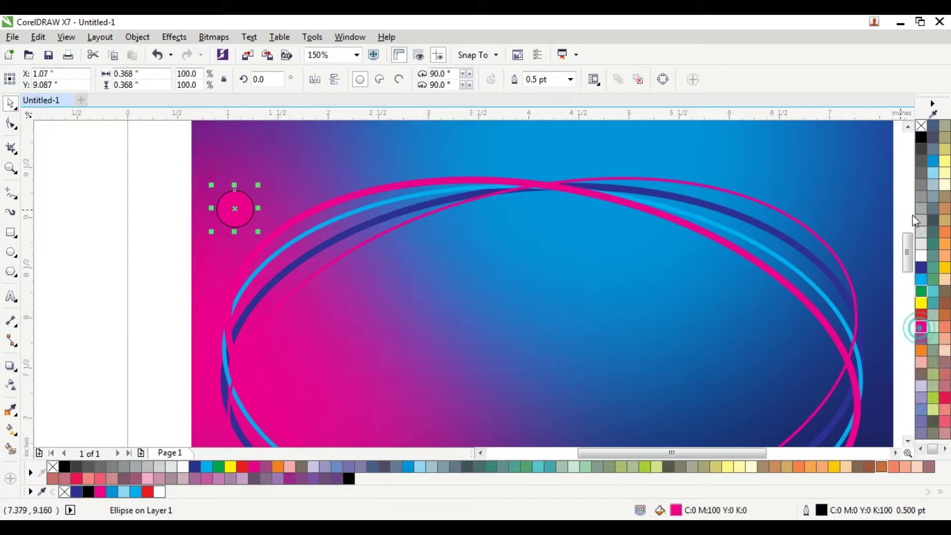
pyautogui.rightClick(922, 126)
pyautogui.click(142, 241)
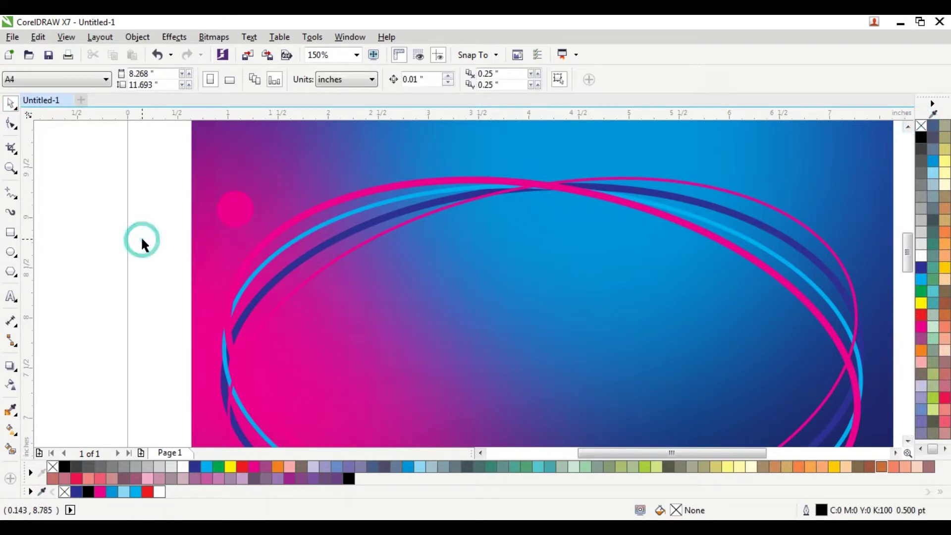
# Scatter copies of the magenta circle around the ellipses, making the one beside the date about 0.6 inch wide with a cyan fill
pyautogui.scroll(-2, 312, 261)
pyautogui.moveTo(272, 232); pyautogui.dragTo(558, 170)
pyautogui.rightClick(348, 365)
pyautogui.rightClick(307, 324)
pyautogui.rightClick(531, 346)
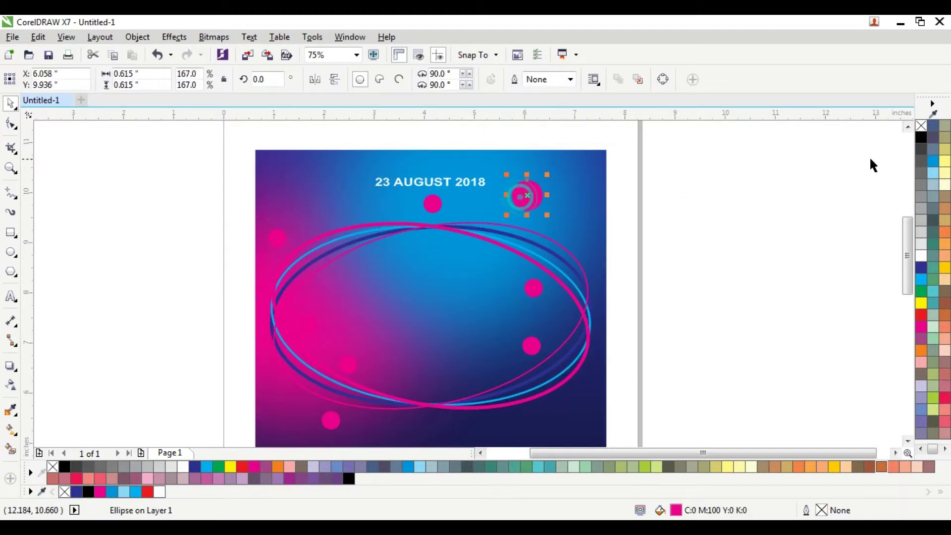
pyautogui.click(921, 279)
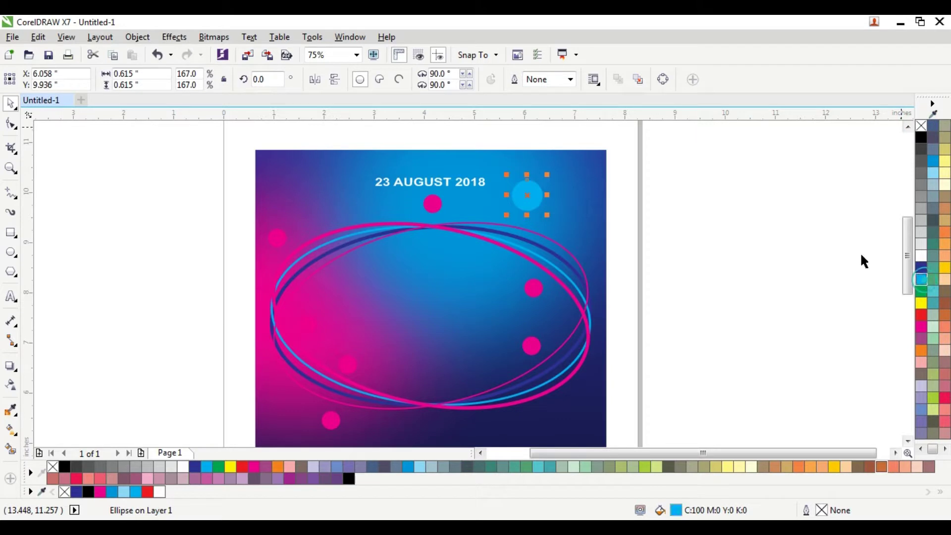
pyautogui.click(786, 223)
# Enlarge the upper magenta circle at the ellipses' inner right side to about 0.56 inch and set no outline on the magenta circles
pyautogui.click(435, 203)
pyautogui.rightClick(921, 125)
pyautogui.click(535, 289)
pyautogui.rightClick(920, 125)
pyautogui.moveTo(516, 302); pyautogui.dragTo(514, 308)
pyautogui.click(532, 346)
pyautogui.rightClick(920, 125)
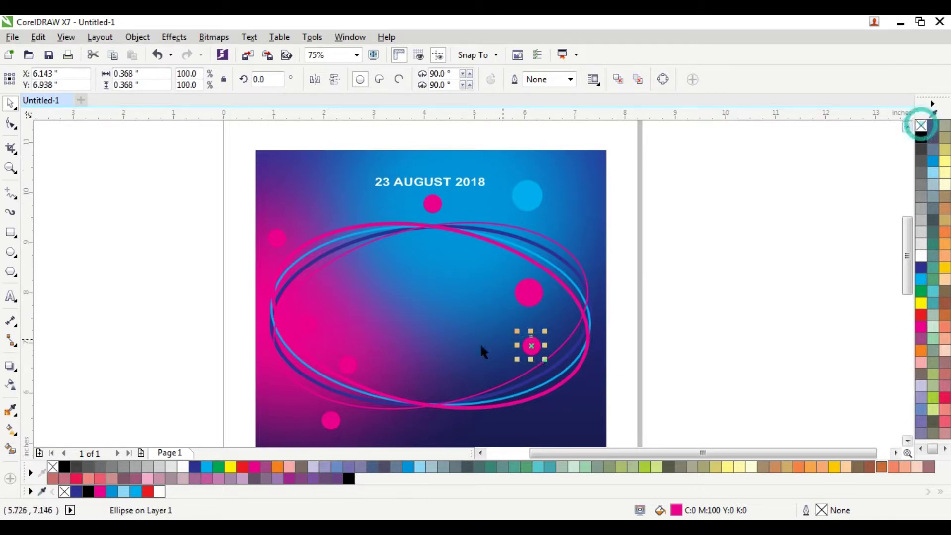
# Add a tall oval copy of the magenta circle overlapping the one below the ellipses' lower-left edge
pyautogui.click(331, 418)
pyautogui.scroll(1, 329, 429)
pyautogui.moveTo(329, 418); pyautogui.dragTo(308, 363)
pyautogui.rightClick(305, 412)
# Form a pair inside the ellipses' lower left from a larger magenta circle about 0.55 inch wide and a small overlapping copy
pyautogui.click(372, 303)
pyautogui.moveTo(392, 275); pyautogui.dragTo(408, 258)
pyautogui.moveTo(368, 291); pyautogui.dragTo(430, 317)
pyautogui.rightClick(430, 317)
pyautogui.moveTo(471, 350); pyautogui.dragTo(419, 303)
pyautogui.click(272, 218)
pyautogui.moveTo(309, 194); pyautogui.dragTo(330, 176)
pyautogui.hotkey('ctrl', 'z')
# Place two cyan copies of the inner-left magenta circle near the middle of the ellipses, one enlarged to about 0.6 inch
pyautogui.click(296, 228)
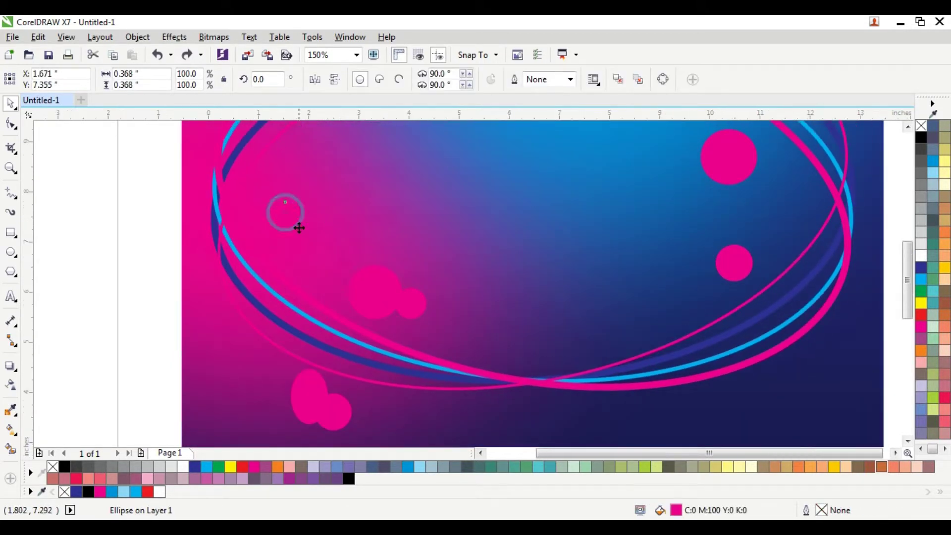
pyautogui.scroll(-1, 299, 227)
pyautogui.scroll(1, 316, 194)
pyautogui.scroll(-2, 266, 226)
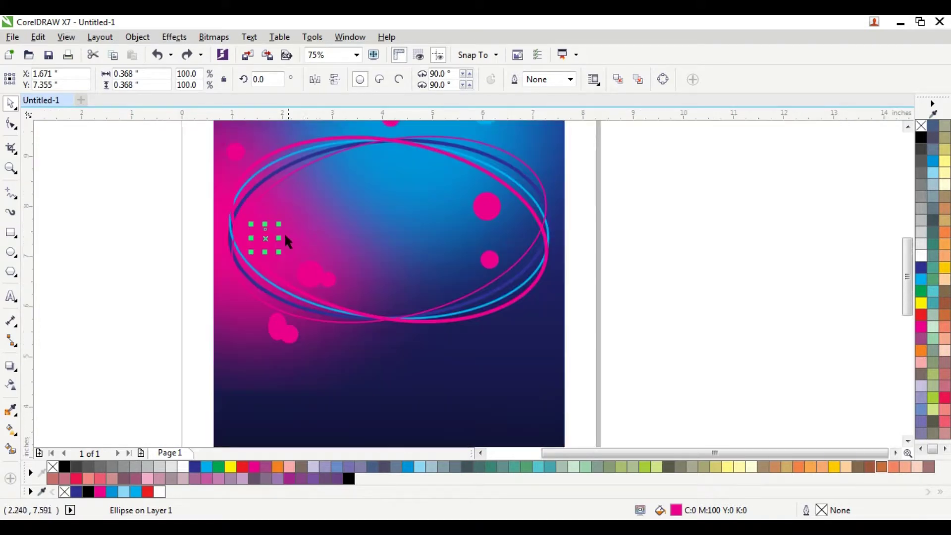
pyautogui.moveTo(268, 239); pyautogui.dragTo(449, 220)
pyautogui.click(922, 282)
pyautogui.scroll(-1, 450, 220)
pyautogui.click(617, 202)
# Apply a linear transparency to the cyan circle beside the date, fading it out horizontally towards its right edge
pyautogui.scroll(2, 463, 169)
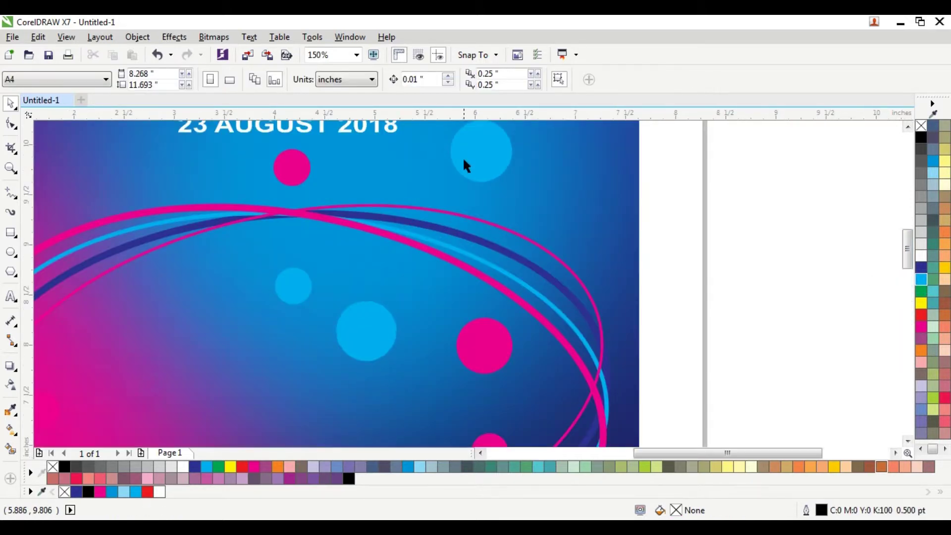
pyautogui.click(465, 153)
pyautogui.scroll(-1, 515, 150)
pyautogui.scroll(2, 194, 245)
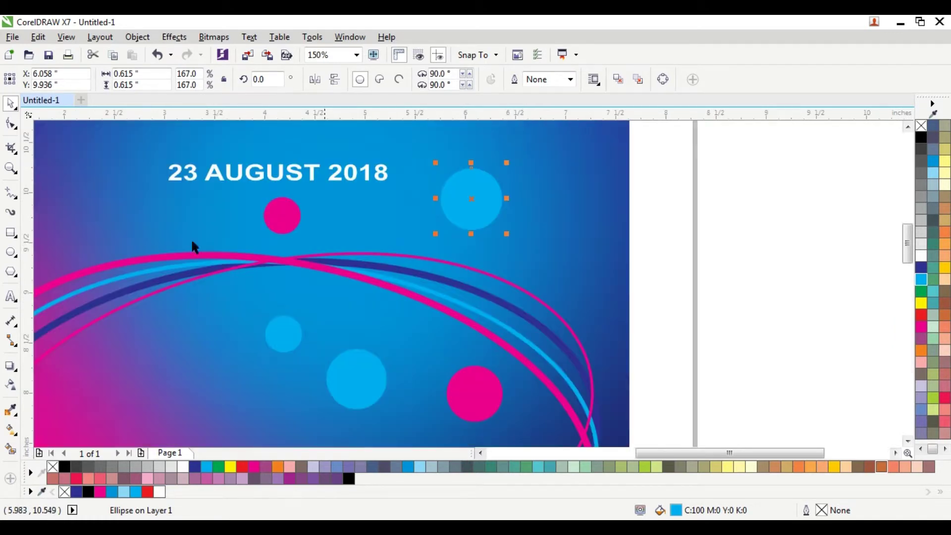
pyautogui.click(10, 386)
pyautogui.moveTo(474, 199); pyautogui.dragTo(510, 200)
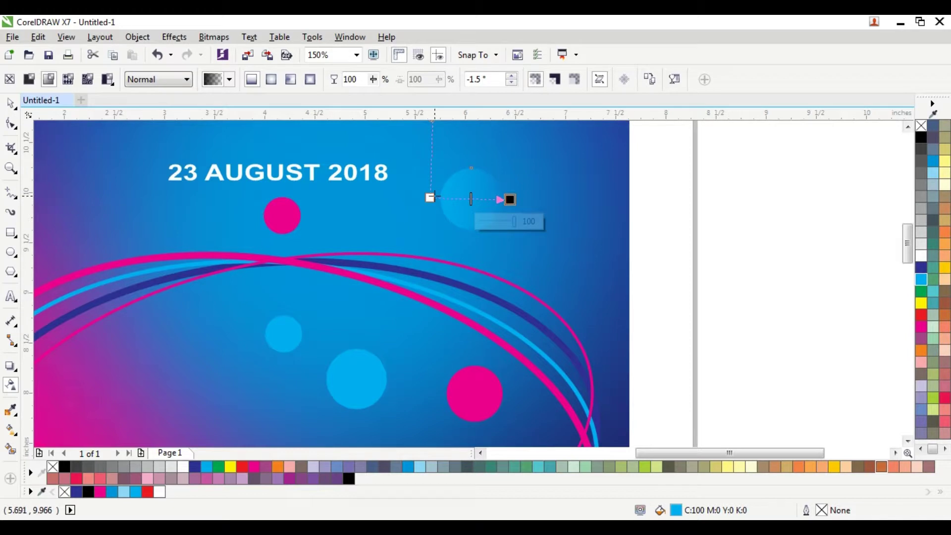
# Extend the transparency fade on the cyan circle beside the date and place a 0.24-inch copy just off its lower-right edge
pyautogui.moveTo(429, 198)
pyautogui.mouseDown()
pyautogui.moveTo(455, 200)
pyautogui.moveTo(415, 201)
pyautogui.mouseUp()
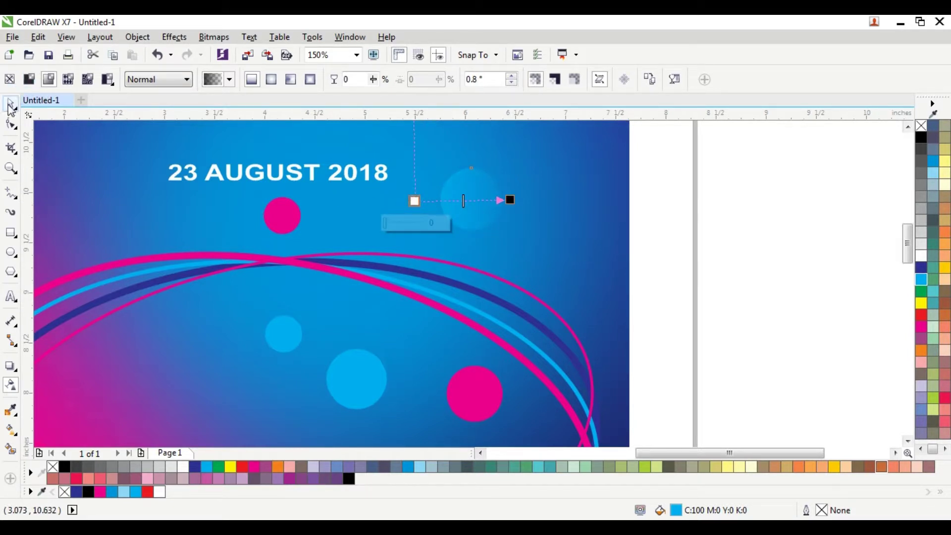
pyautogui.click(10, 103)
pyautogui.click(504, 193)
pyautogui.moveTo(505, 165); pyautogui.dragTo(519, 206)
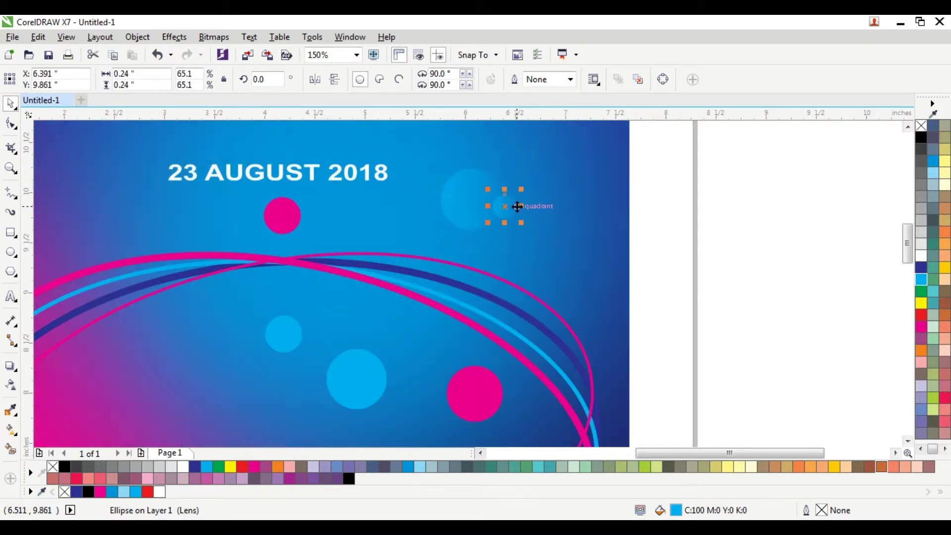
pyautogui.press('F3')
pyautogui.click(678, 193)
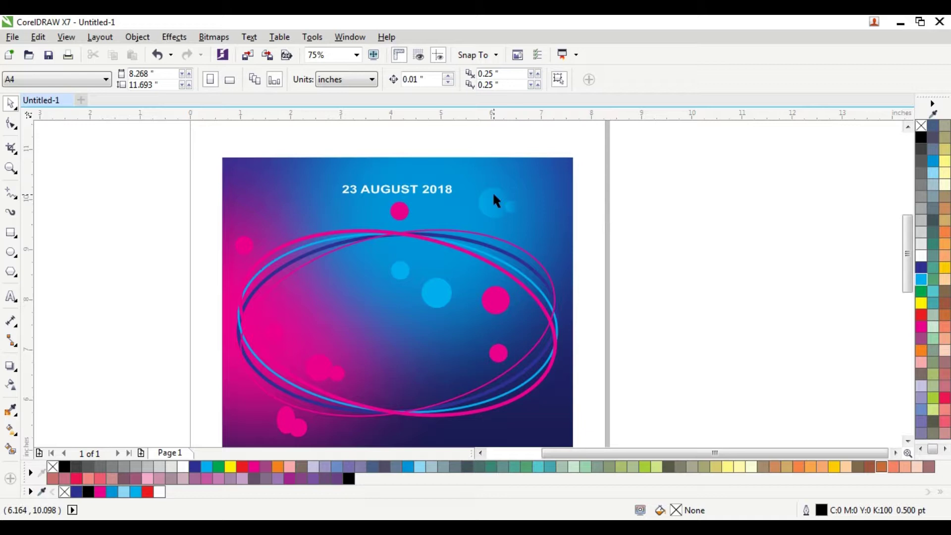
pyautogui.scroll(2, 486, 202)
pyautogui.moveTo(488, 203); pyautogui.dragTo(546, 215)
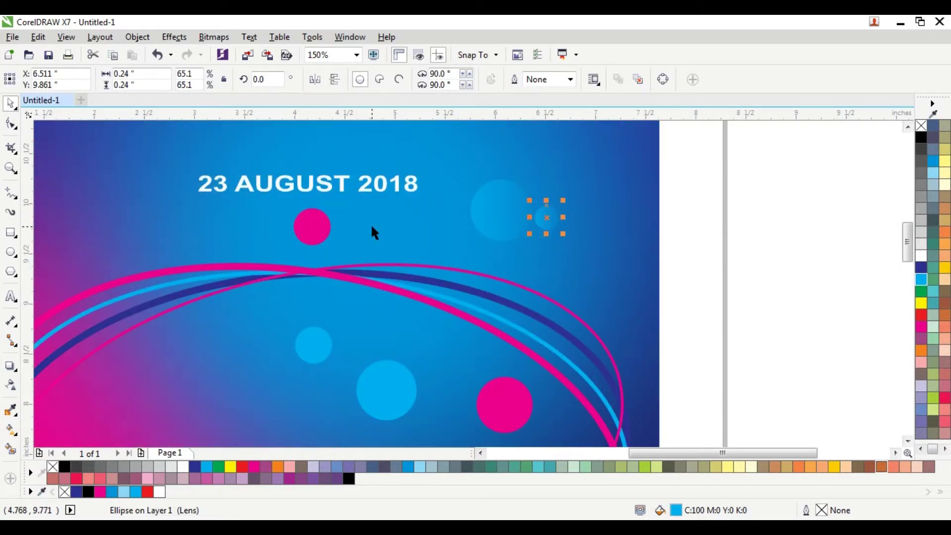
pyautogui.press('F3')
# Recolour the magenta circle below the date heading light blue (C:40 M:0 Y:0 K:0)
pyautogui.click(331, 226)
pyautogui.scroll(2, 335, 226)
pyautogui.scroll(2, 336, 227)
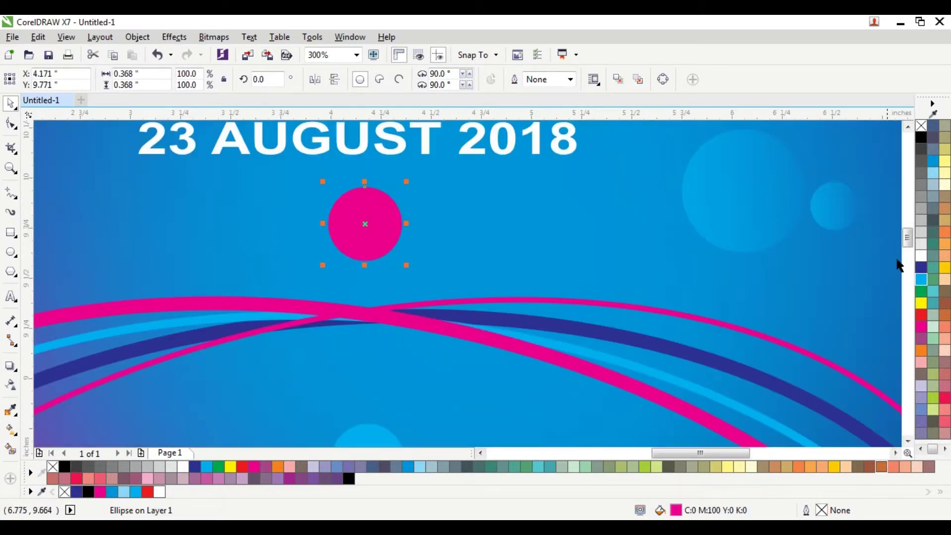
pyautogui.click(932, 176)
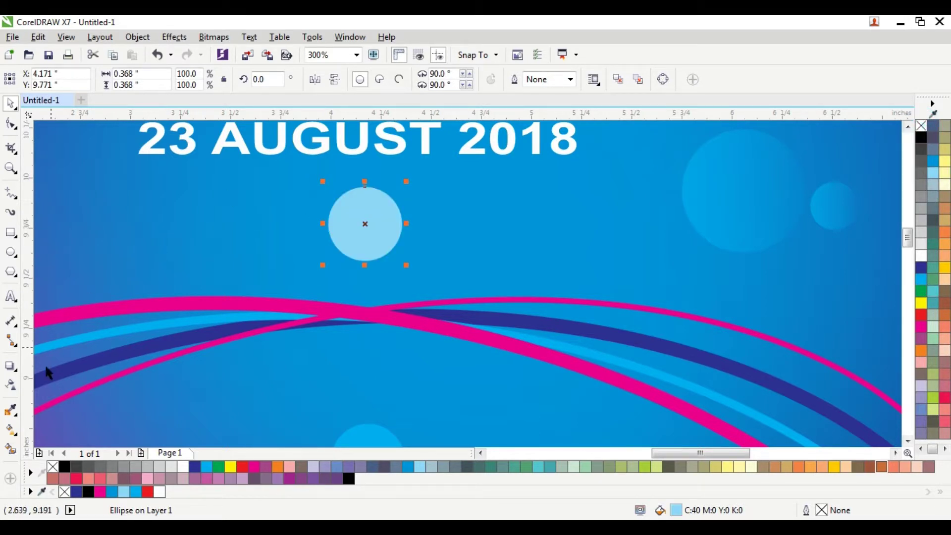
# Apply a faint, nearly horizontal linear transparency to the light-blue circle, fading out at its right edge, with the gradient start well outside the circle
pyautogui.click(11, 385)
pyautogui.moveTo(299, 213); pyautogui.dragTo(419, 224)
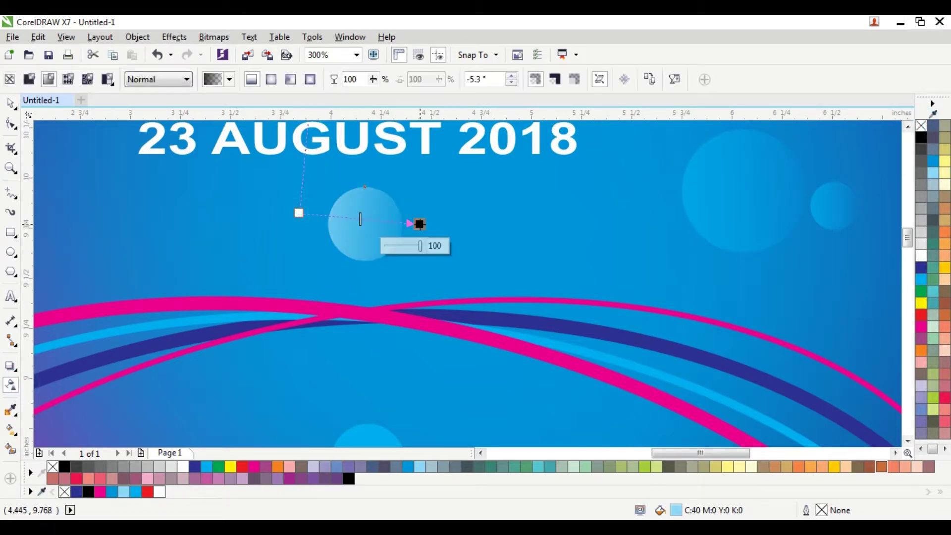
pyautogui.moveTo(299, 213); pyautogui.dragTo(253, 215)
pyautogui.moveTo(419, 224); pyautogui.dragTo(414, 222)
pyautogui.moveTo(252, 215); pyautogui.dragTo(150, 215)
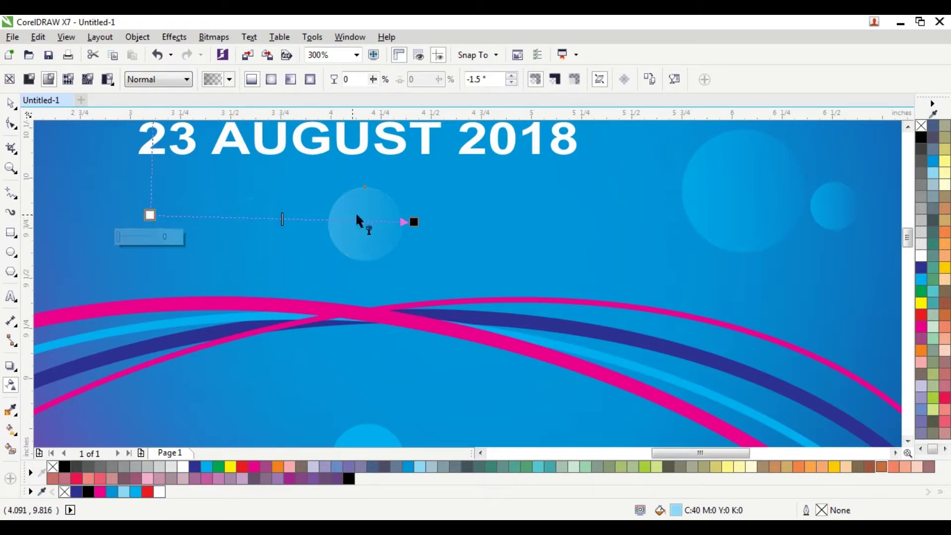
pyautogui.moveTo(414, 222)
pyautogui.mouseDown()
pyautogui.moveTo(386, 220)
pyautogui.moveTo(410, 223)
pyautogui.moveTo(402, 224)
pyautogui.mouseUp()
pyautogui.scroll(-3, 402, 223)
pyautogui.click(17, 104)
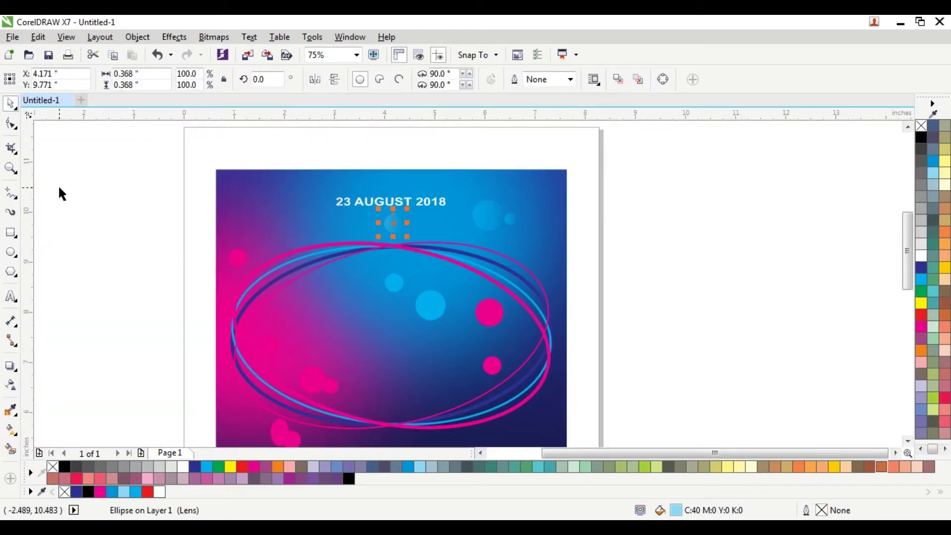
pyautogui.click(59, 186)
# Apply a linear transparency to the magenta circle outside the ellipses' upper left, fading it out towards the right
pyautogui.click(238, 258)
pyautogui.scroll(3, 236, 255)
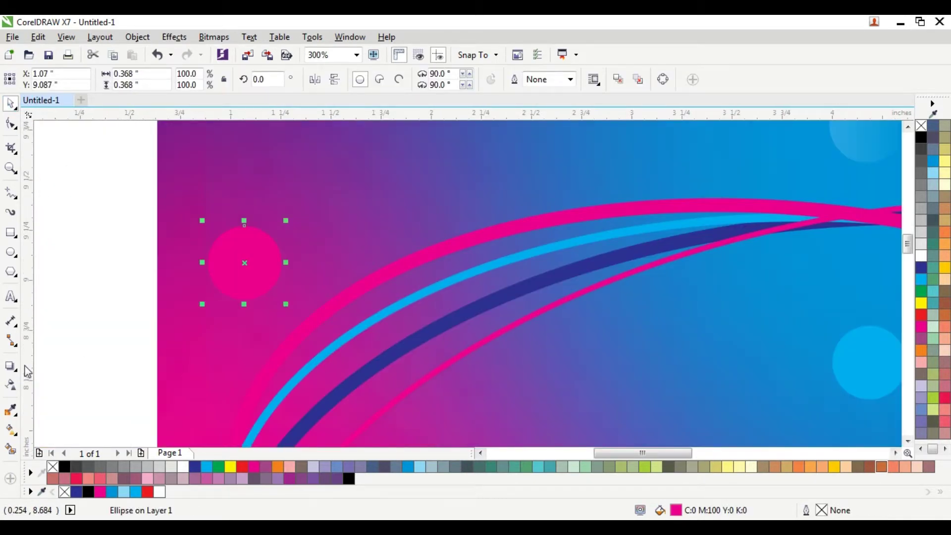
pyautogui.click(11, 385)
pyautogui.moveTo(207, 263); pyautogui.dragTo(349, 253)
pyautogui.moveTo(207, 262); pyautogui.dragTo(131, 271)
pyautogui.click(12, 103)
pyautogui.click(45, 197)
# Place a 0.125-inch copy of the faded magenta circle over its right edge
pyautogui.moveTo(259, 252); pyautogui.dragTo(287, 265)
pyautogui.moveTo(310, 229); pyautogui.dragTo(278, 267)
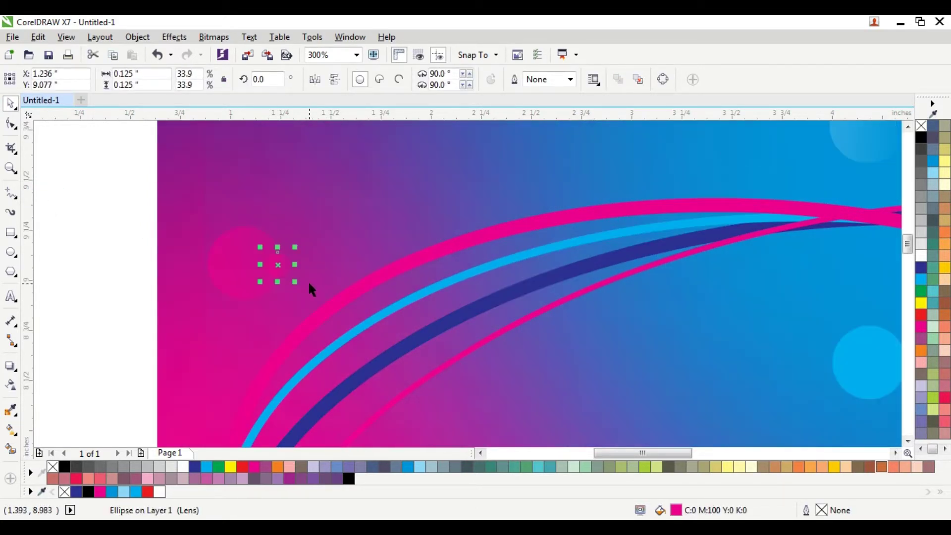
pyautogui.scroll(-2, 308, 281)
pyautogui.click(177, 284)
# Apply a rising diagonal linear transparency to the larger magenta circle of the pair inside the ellipses' lower left
pyautogui.scroll(1, 376, 397)
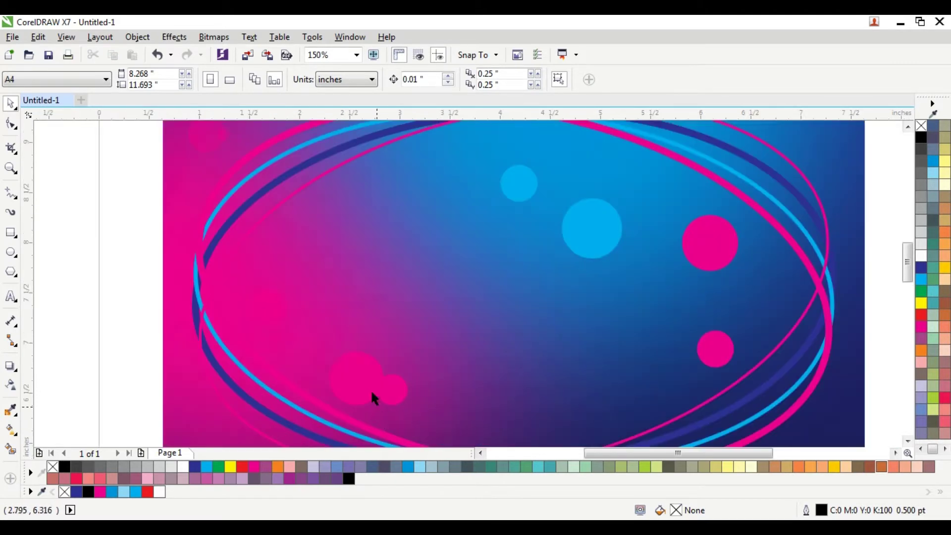
pyautogui.click(367, 391)
pyautogui.click(11, 386)
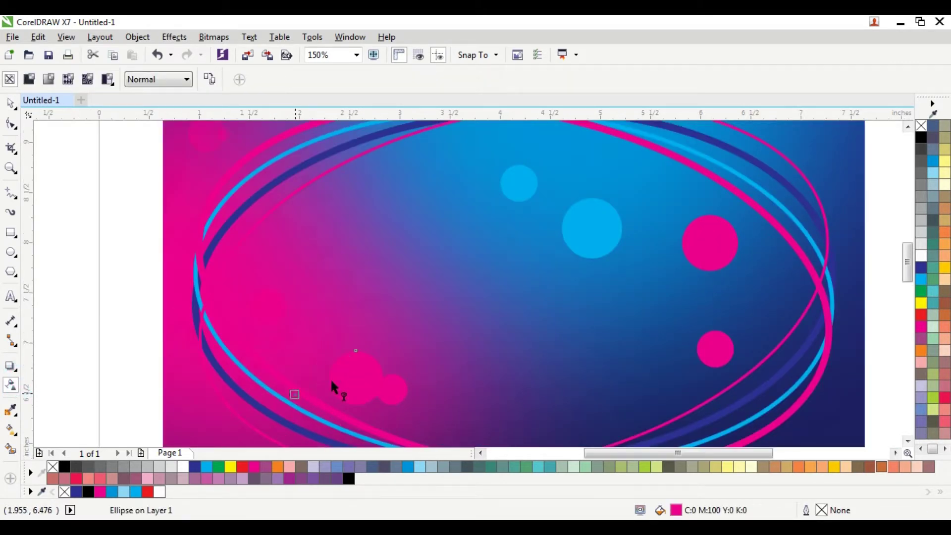
pyautogui.moveTo(295, 395); pyautogui.dragTo(422, 347)
pyautogui.moveTo(296, 395); pyautogui.dragTo(229, 421)
pyautogui.click(384, 391)
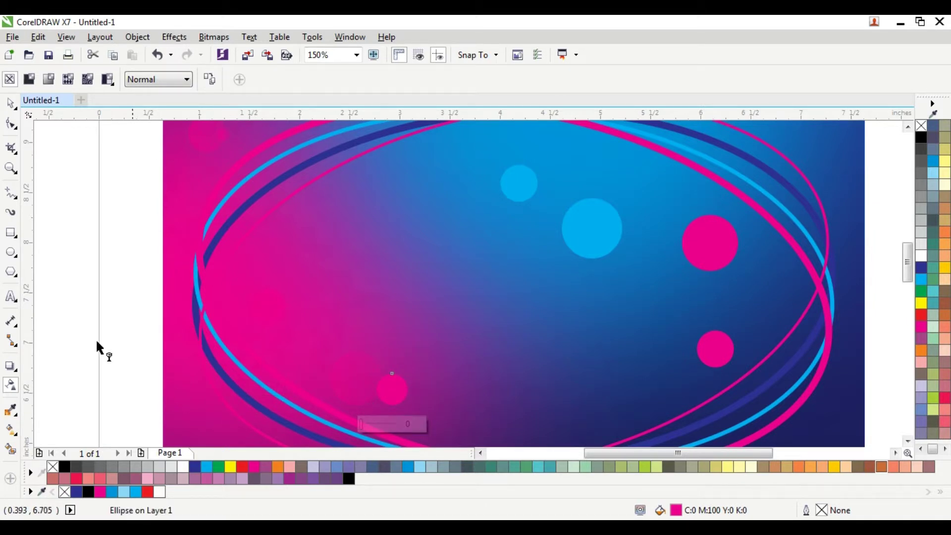
pyautogui.press('space')
pyautogui.click(102, 225)
# Fade the smaller magenta circle of that pair with a linear transparency running diagonally up to the right at about 20 degrees
pyautogui.click(398, 390)
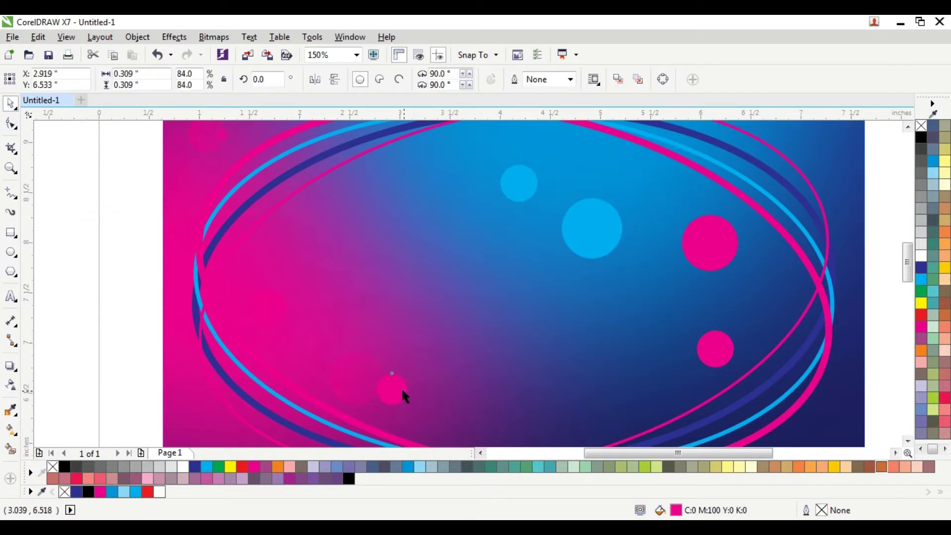
pyautogui.click(12, 387)
pyautogui.moveTo(355, 405); pyautogui.dragTo(473, 366)
pyautogui.moveTo(357, 404); pyautogui.dragTo(302, 431)
pyautogui.scroll(-2, 349, 415)
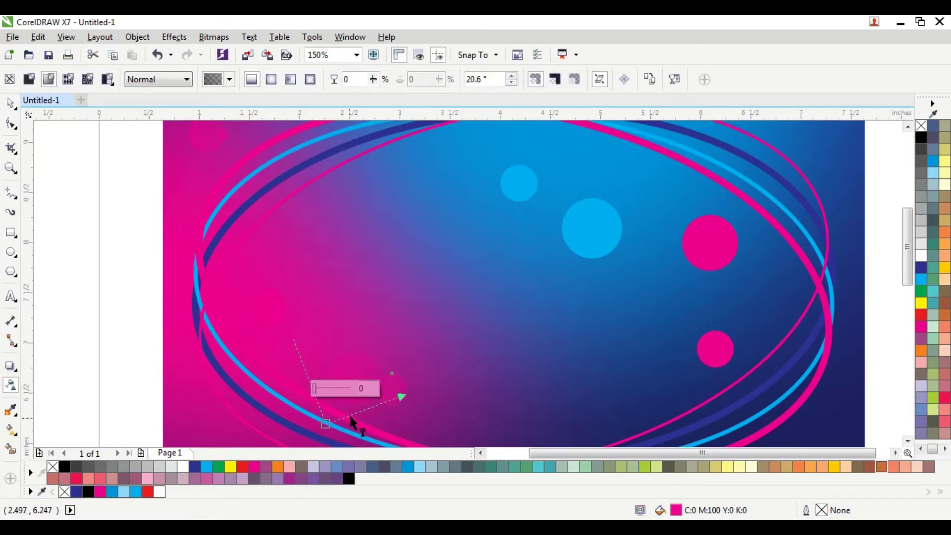
pyautogui.click(14, 102)
pyautogui.click(70, 218)
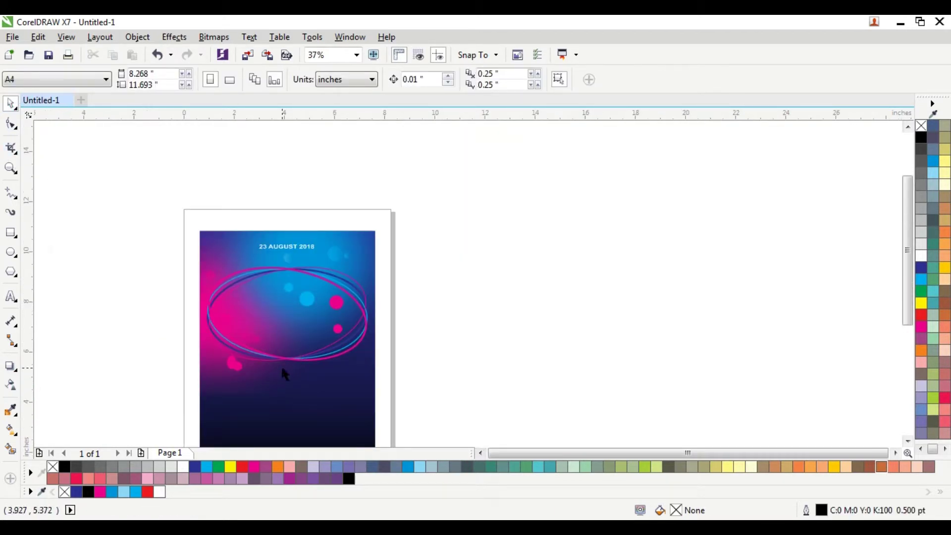
# Apply a long linear transparency of about 4.8 degrees to the larger cyan circle in the middle of the ellipses
pyautogui.scroll(2, 297, 305)
pyautogui.click(338, 279)
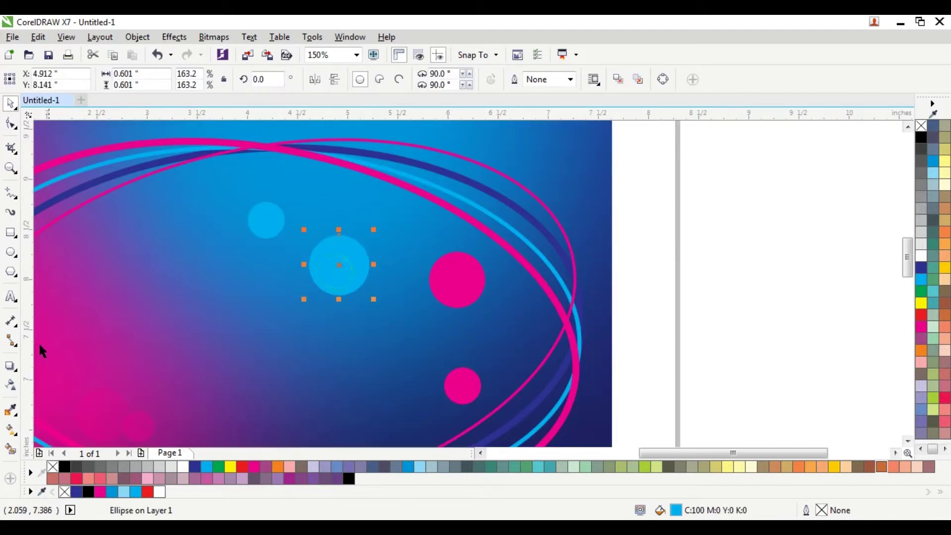
pyautogui.click(11, 385)
pyautogui.moveTo(213, 271); pyautogui.dragTo(131, 278)
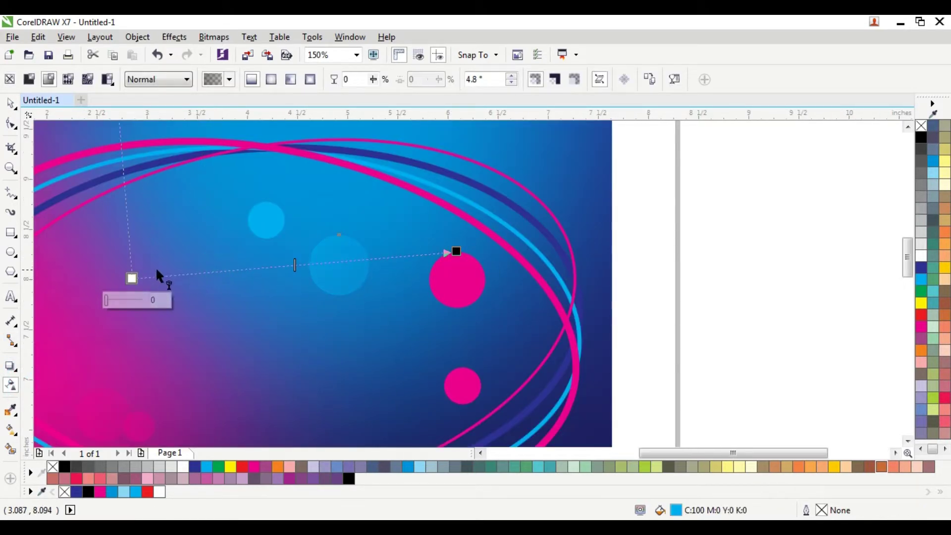
pyautogui.click(11, 103)
pyautogui.click(292, 314)
# Duplicate the faded larger cyan circle, shrink the copy and place it just off the original's lower-right edge
pyautogui.click(335, 257)
pyautogui.moveTo(336, 257); pyautogui.dragTo(374, 282)
pyautogui.rightClick(375, 282)
pyautogui.moveTo(411, 320); pyautogui.dragTo(392, 292)
pyautogui.hotkey('ctrl', 'z')
pyautogui.click(377, 294)
pyautogui.moveTo(411, 324); pyautogui.dragTo(393, 275)
pyautogui.scroll(-1, 393, 275)
pyautogui.click(598, 219)
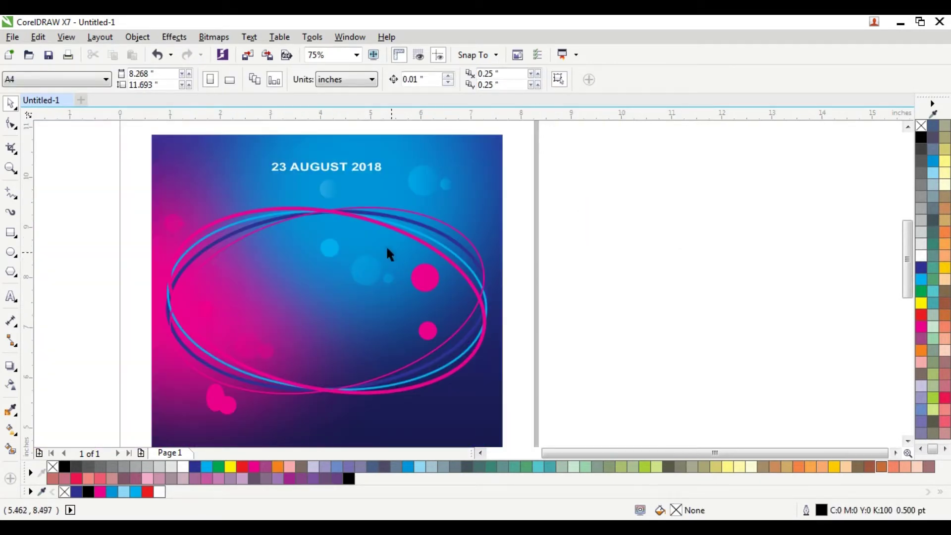
# Apply a linear transparency of about 21 degrees to the smaller cyan circle inside the top of the ellipses, fading towards the upper right
pyautogui.scroll(3, 390, 255)
pyautogui.click(320, 248)
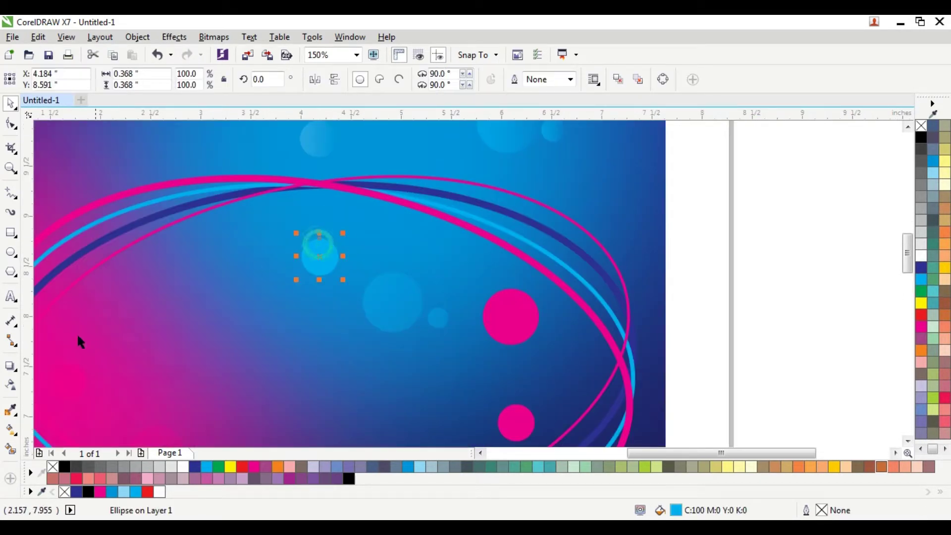
pyautogui.click(12, 386)
pyautogui.moveTo(230, 258); pyautogui.dragTo(412, 226)
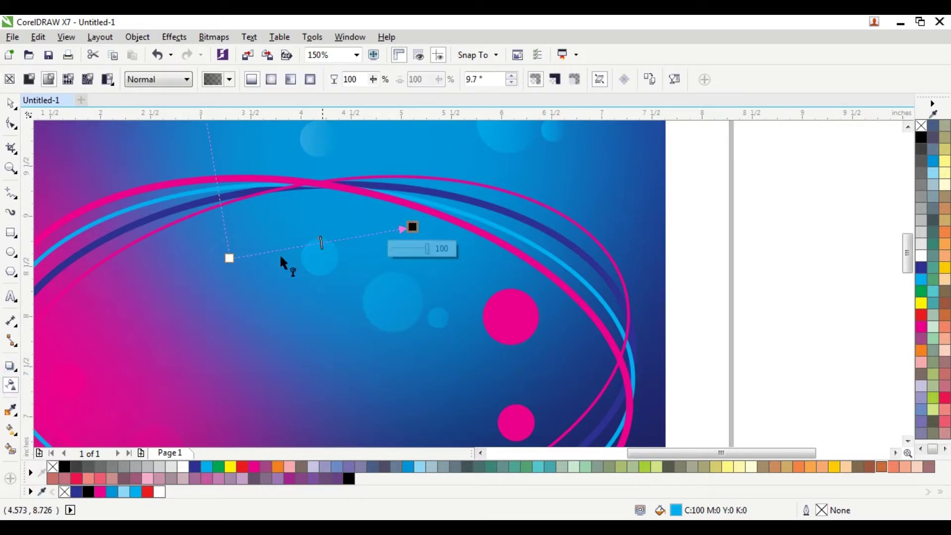
pyautogui.moveTo(229, 258); pyautogui.dragTo(136, 335)
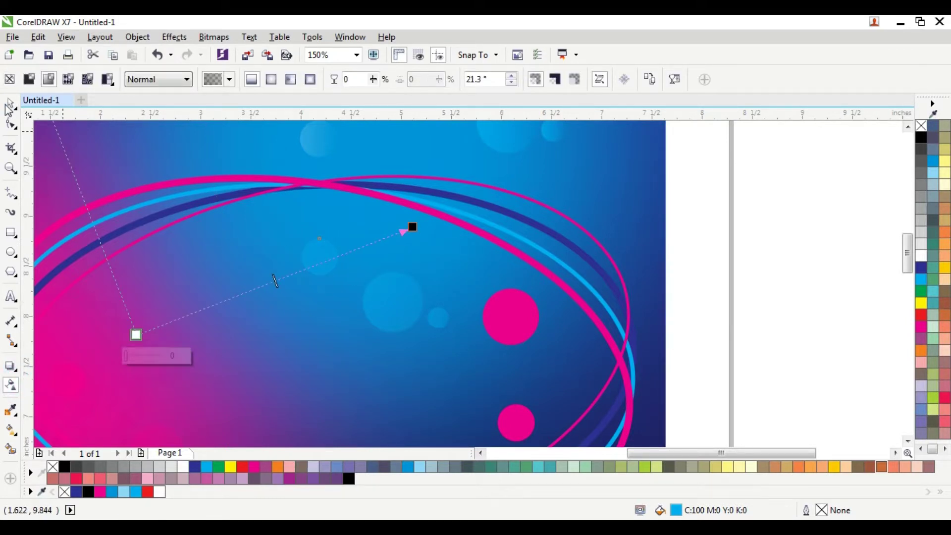
pyautogui.press('space')
pyautogui.scroll(-4, 163, 198)
pyautogui.click(438, 201)
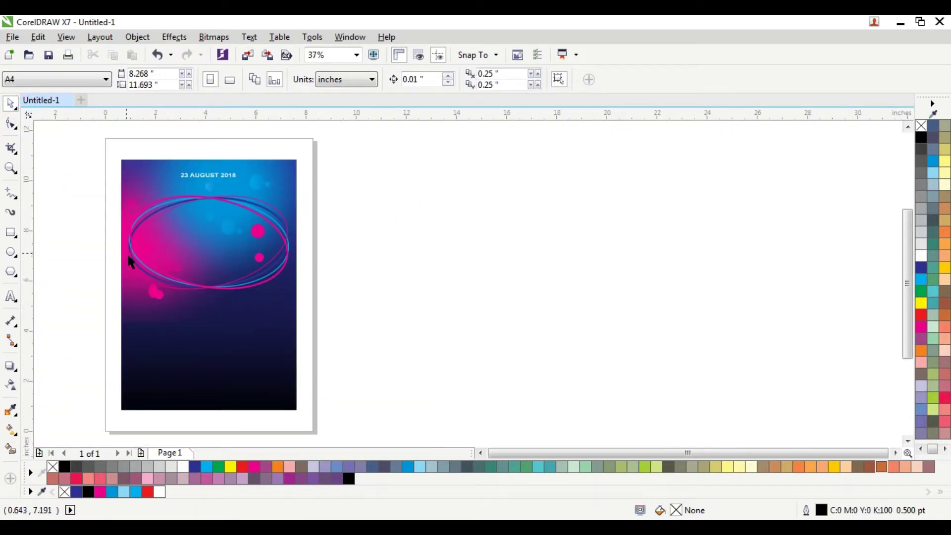
# Apply a linear transparency to the tall magenta oval below the ellipses' lower-left edge, fading it towards the lower right
pyautogui.scroll(4, 165, 297)
pyautogui.click(108, 308)
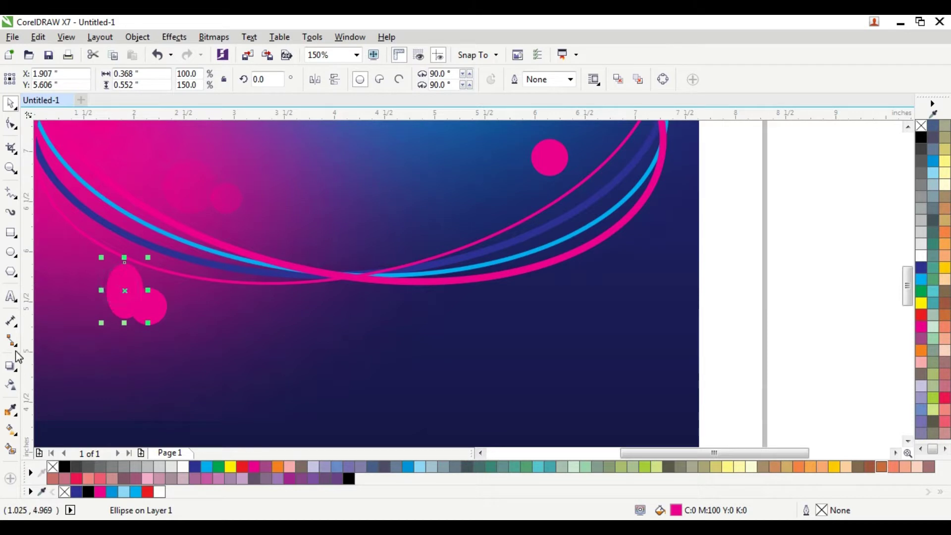
pyautogui.click(11, 386)
pyautogui.moveTo(77, 275); pyautogui.dragTo(179, 314)
pyautogui.moveTo(76, 275); pyautogui.dragTo(15, 240)
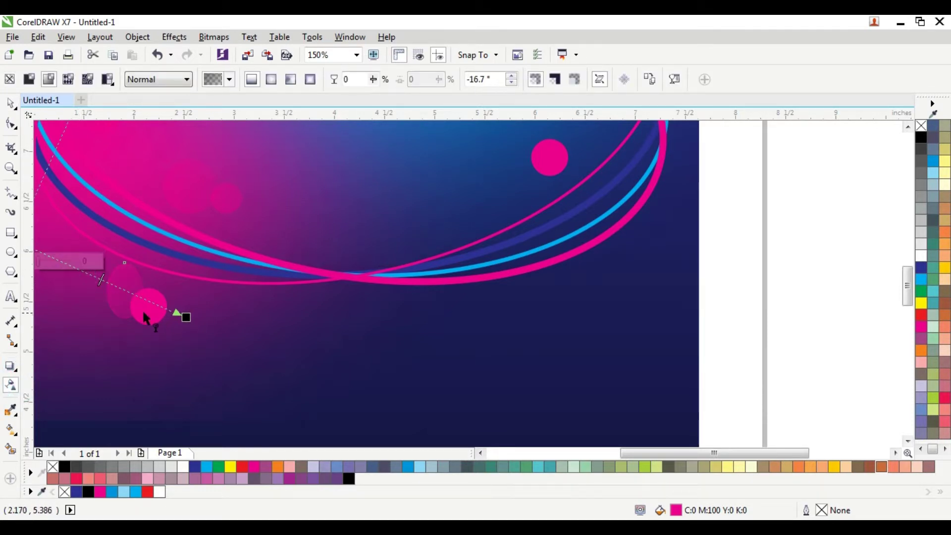
# Recolour the round magenta circle overlapping the oval pale green (C:20 M:0 Y:20 K:0)
pyautogui.click(143, 311)
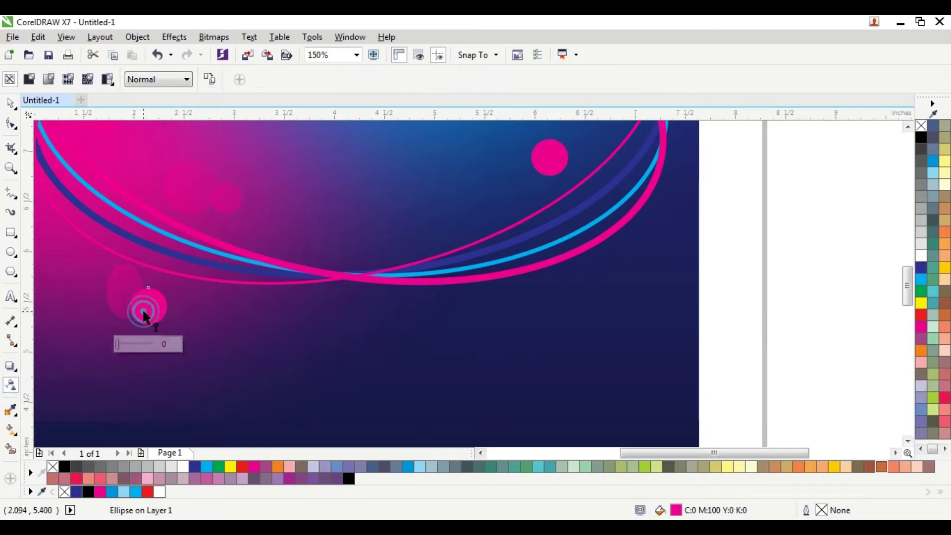
pyautogui.click(12, 103)
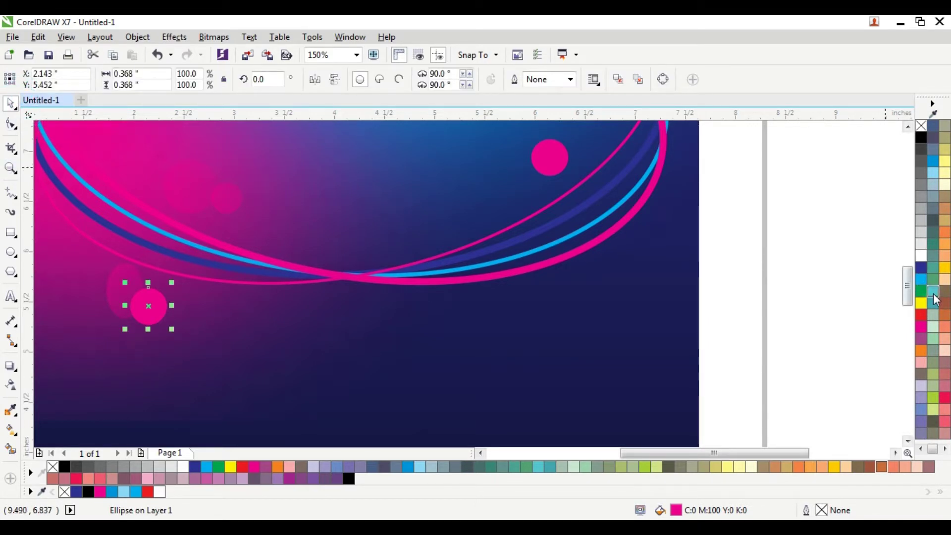
pyautogui.click(933, 328)
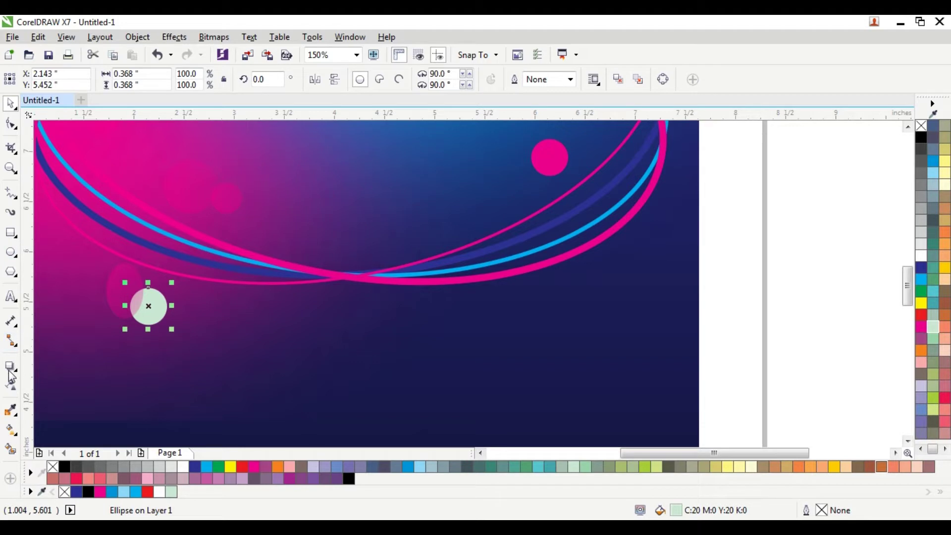
# Apply a linear transparency of about -27 degrees to the pale green circle, fading it towards the lower right
pyautogui.click(13, 390)
pyautogui.moveTo(106, 290); pyautogui.dragTo(203, 331)
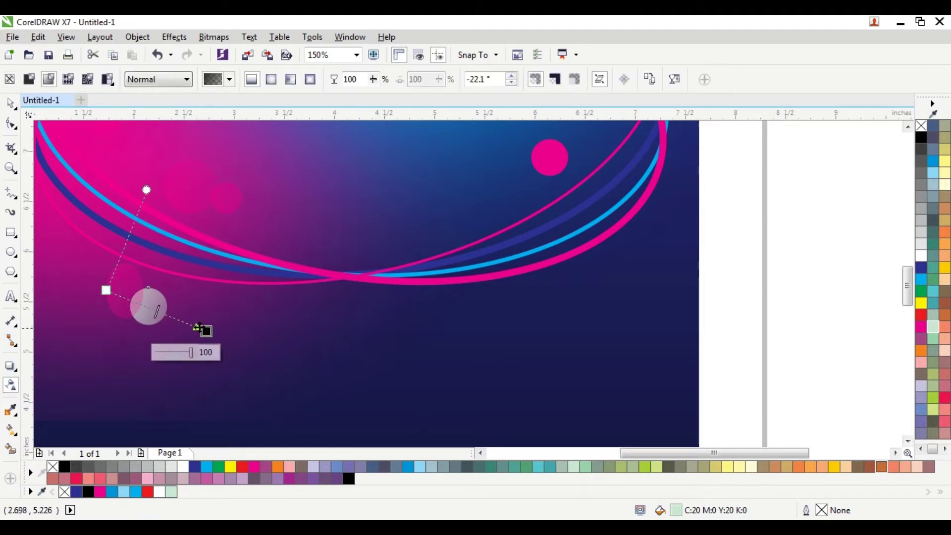
pyautogui.moveTo(106, 290); pyautogui.dragTo(27, 239)
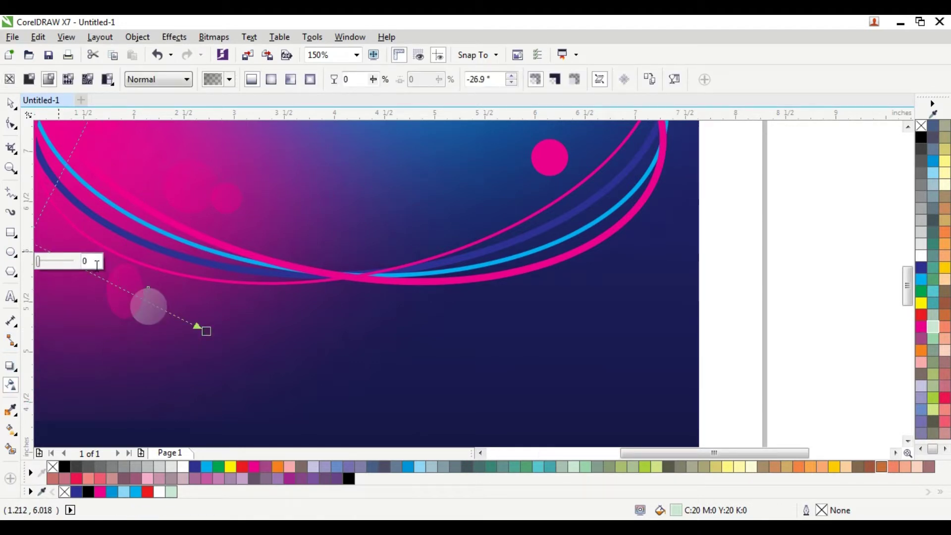
pyautogui.press('F3')
pyautogui.click(14, 105)
pyautogui.click(93, 227)
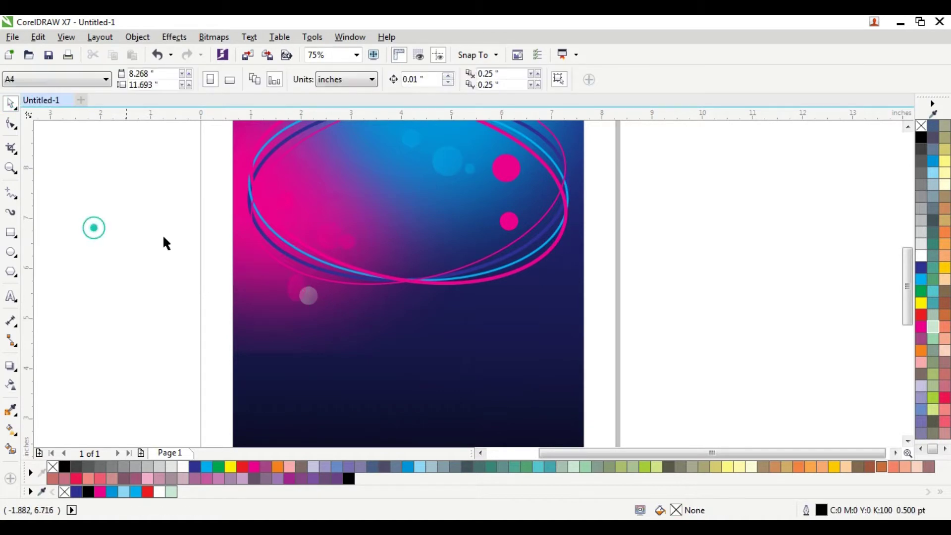
# Recolour the small magenta circle inside the ellipses' lower-left edge pale green (C:20 M:0 Y:20 K:0) and adjust its linear transparency to about 13 degrees
pyautogui.click(350, 240)
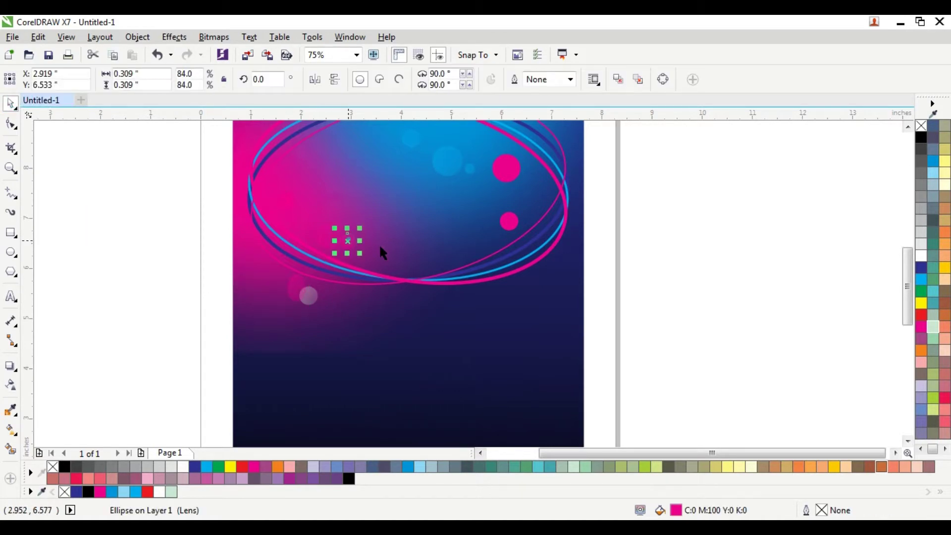
pyautogui.click(933, 328)
pyautogui.scroll(3, 355, 228)
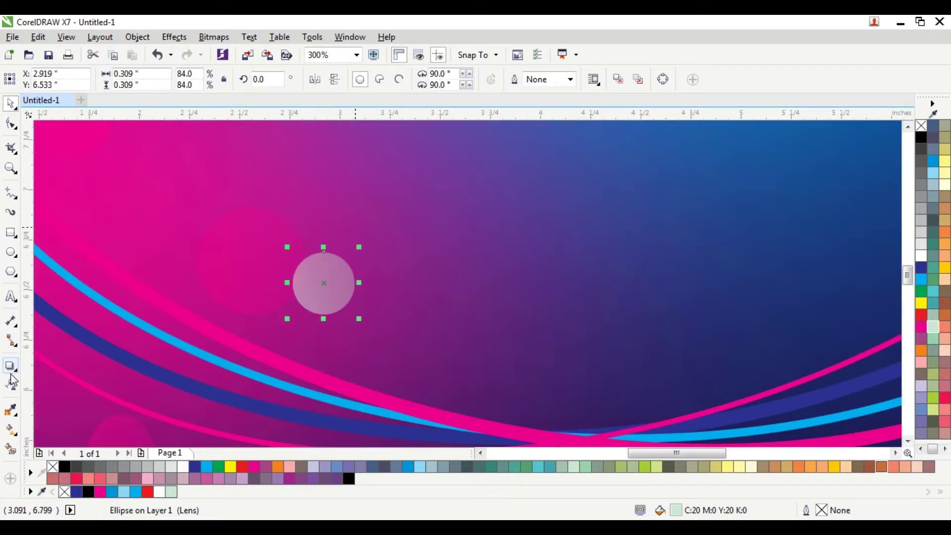
pyautogui.click(13, 386)
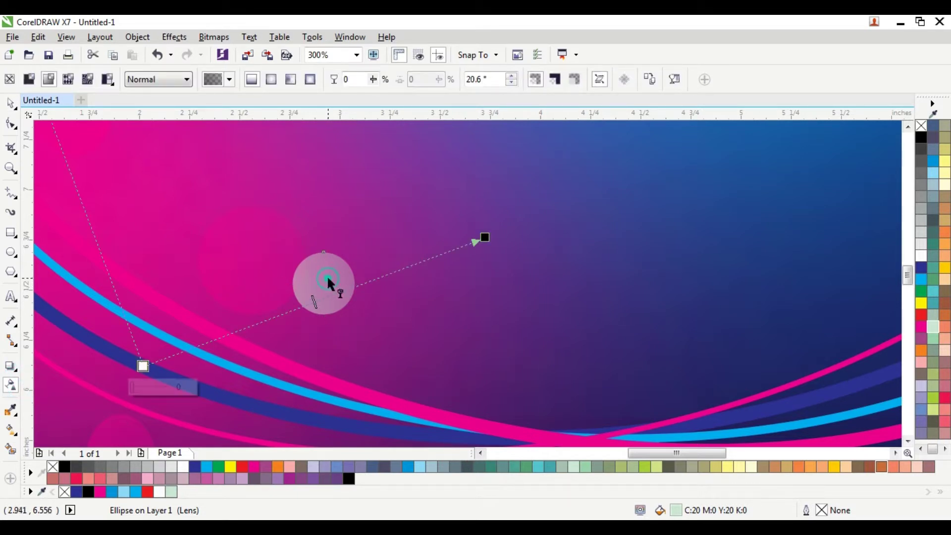
pyautogui.moveTo(143, 366); pyautogui.dragTo(486, 237)
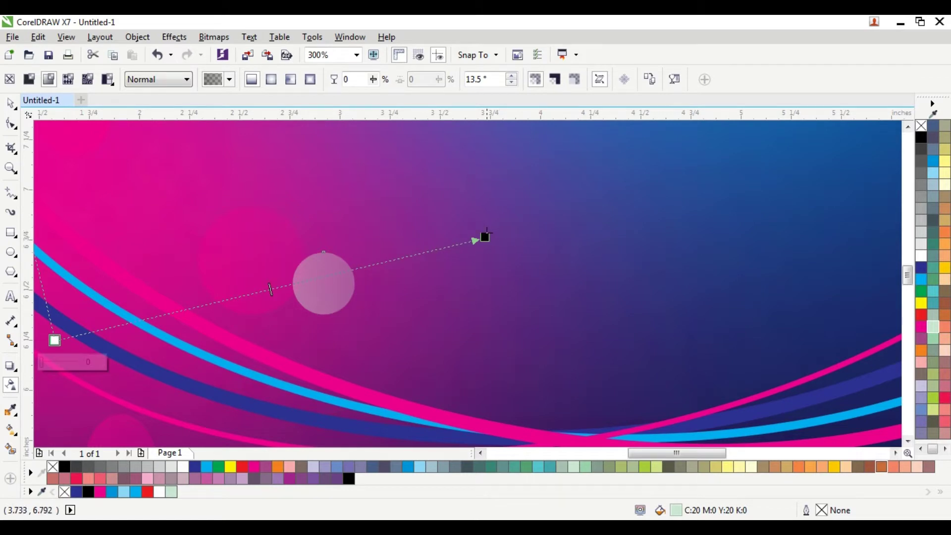
pyautogui.scroll(-2, 426, 227)
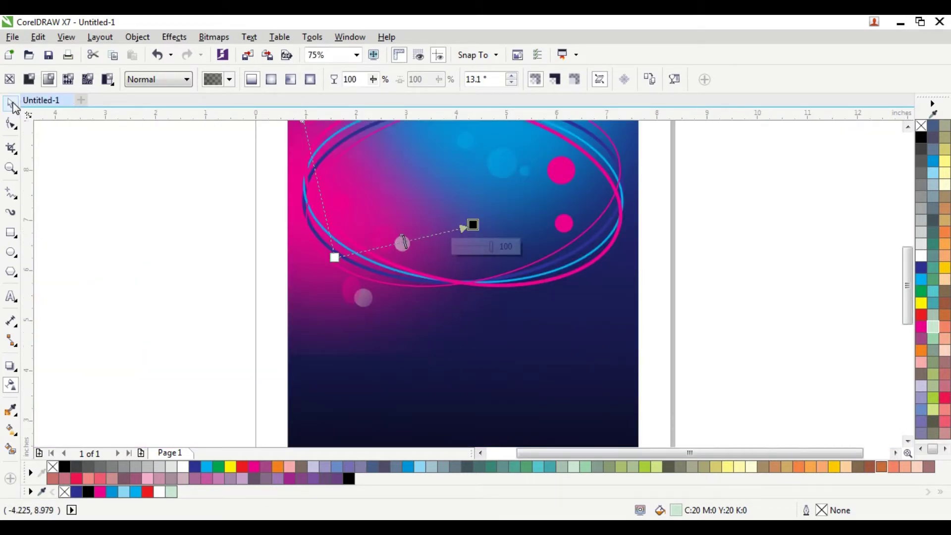
pyautogui.click(12, 104)
# Apply a linear transparency of about -15 degrees to the larger magenta circle inside the ellipses' right side, fading it towards the lower right
pyautogui.scroll(-1, 478, 196)
pyautogui.scroll(2, 477, 192)
pyautogui.click(546, 249)
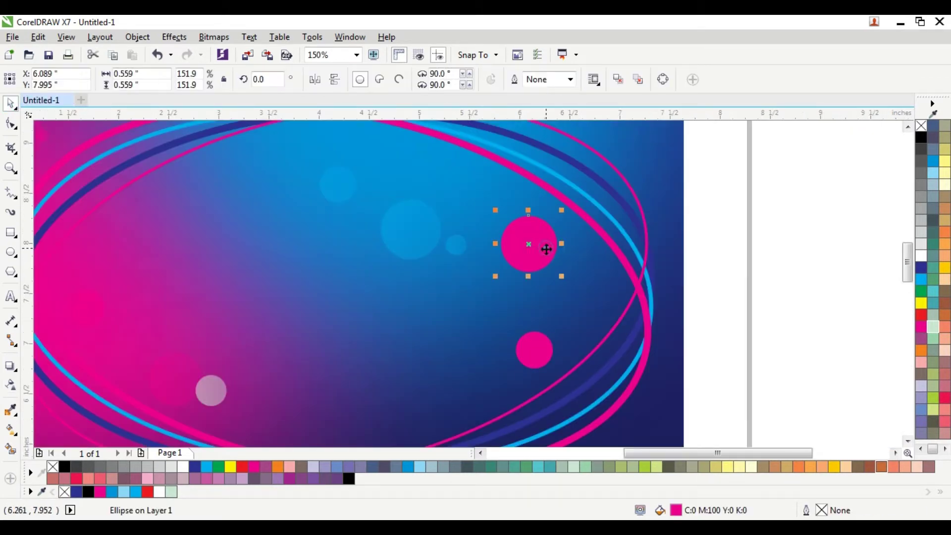
pyautogui.click(11, 386)
pyautogui.moveTo(449, 236); pyautogui.dragTo(720, 296)
pyautogui.moveTo(451, 238); pyautogui.dragTo(188, 150)
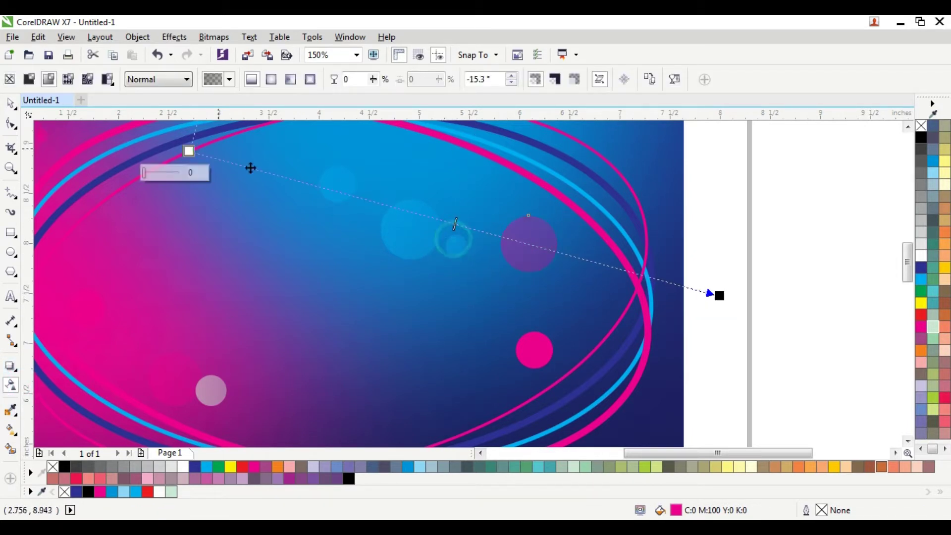
pyautogui.moveTo(720, 296); pyautogui.dragTo(865, 335)
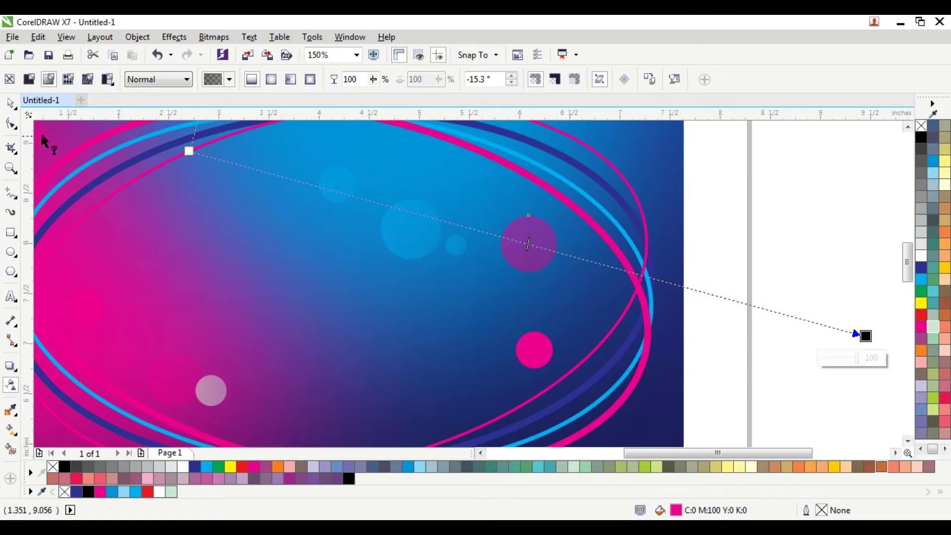
pyautogui.press('space')
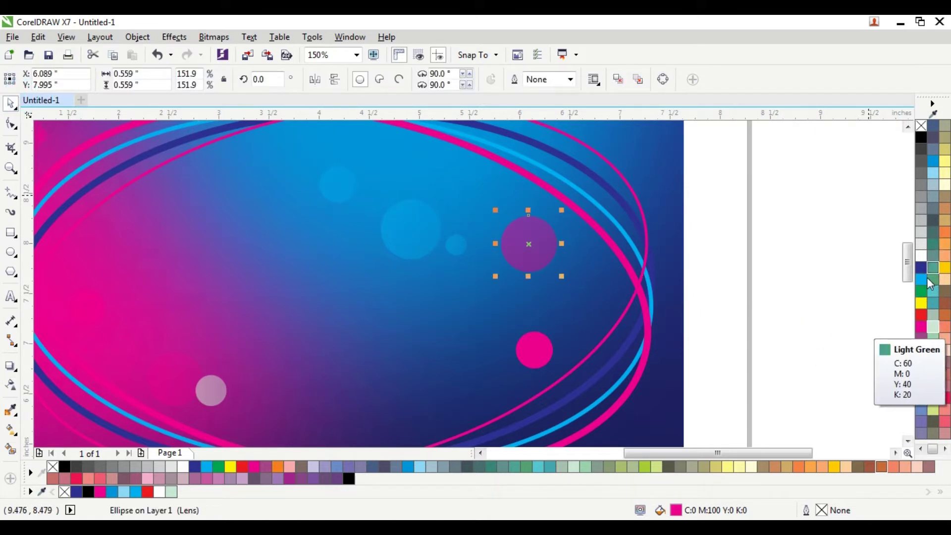
# Recolour that larger circle turquoise (C:60 M:0 Y:20 K:0) and shorten its linear transparency, angled at about -4.5 degrees
pyautogui.click(934, 296)
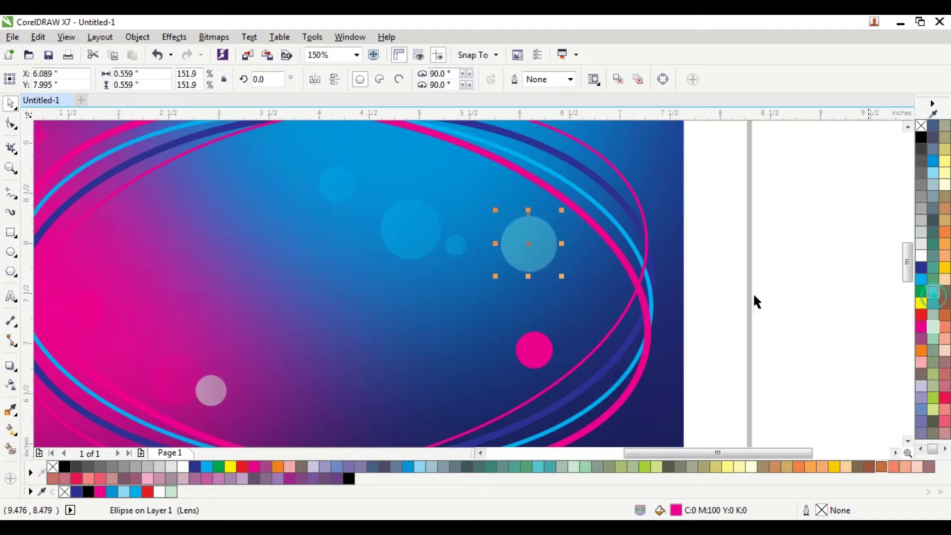
pyautogui.click(11, 387)
pyautogui.moveTo(194, 156); pyautogui.dragTo(471, 239)
pyautogui.scroll(-2, 518, 242)
pyautogui.moveTo(691, 289); pyautogui.dragTo(443, 234)
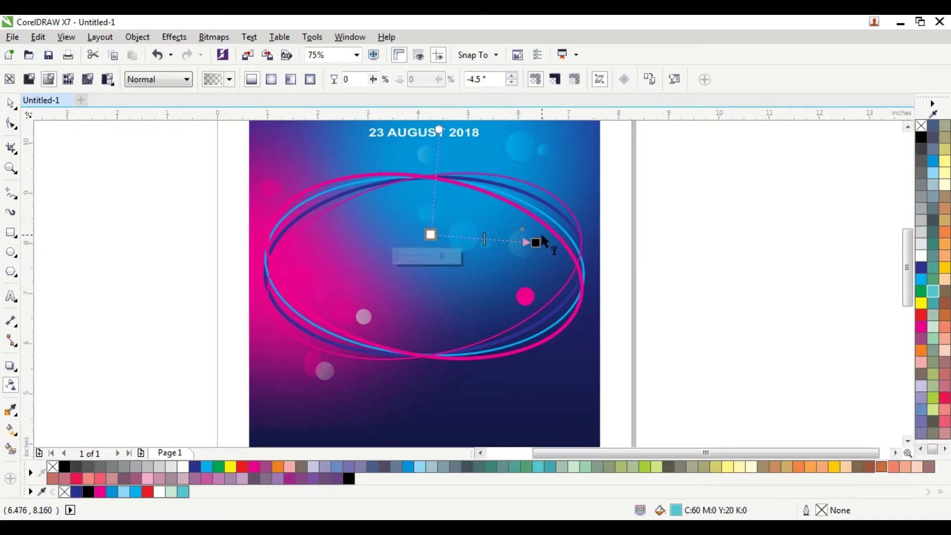
pyautogui.click(12, 107)
pyautogui.click(84, 178)
# Enlarge the remaining magenta circle at the ellipses' lower right to about 0.73 inches and recolour it blue (C:100 M:20 Y:0 K:0)
pyautogui.click(521, 310)
pyautogui.moveTo(510, 310); pyautogui.dragTo(493, 328)
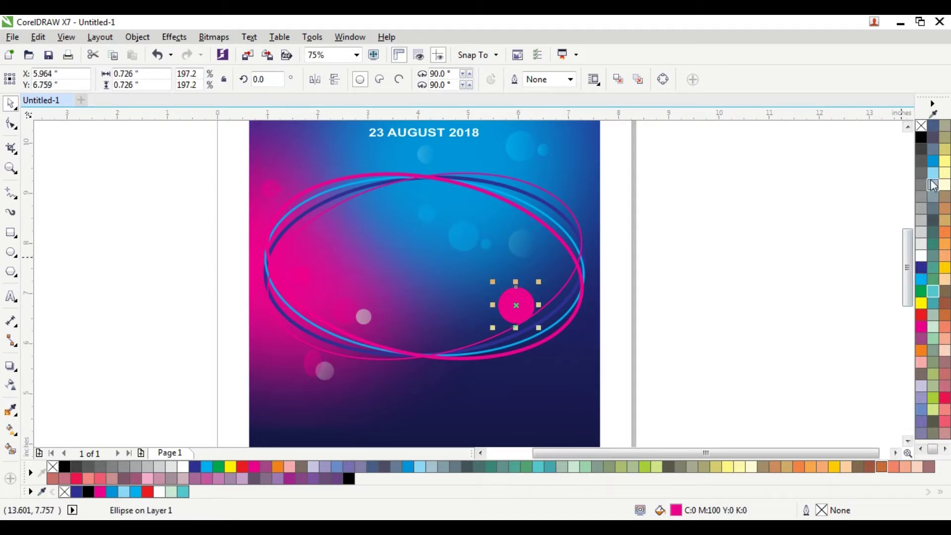
pyautogui.click(933, 161)
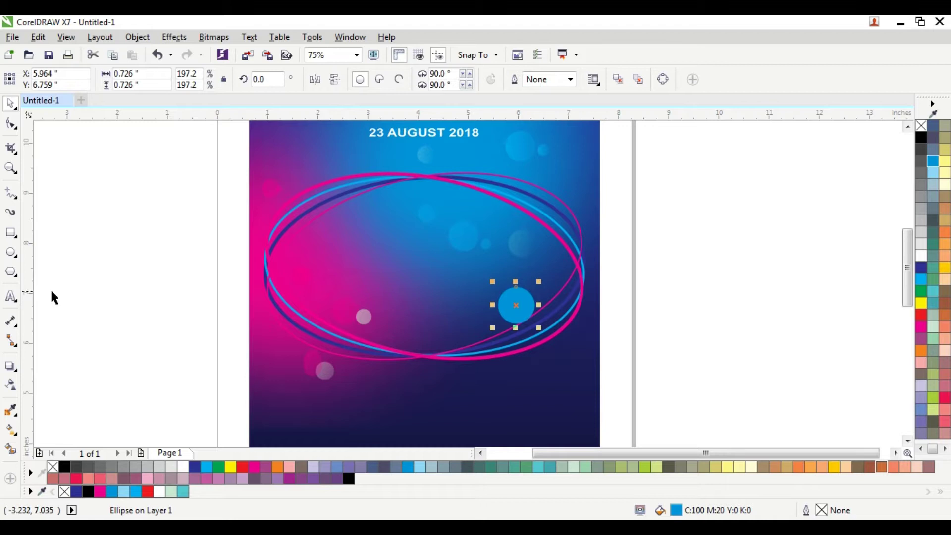
# Apply a strong linear transparency to the enlarged blue circle, fading it towards the lower right into the dark background
pyautogui.click(10, 386)
pyautogui.moveTo(473, 295); pyautogui.dragTo(617, 331)
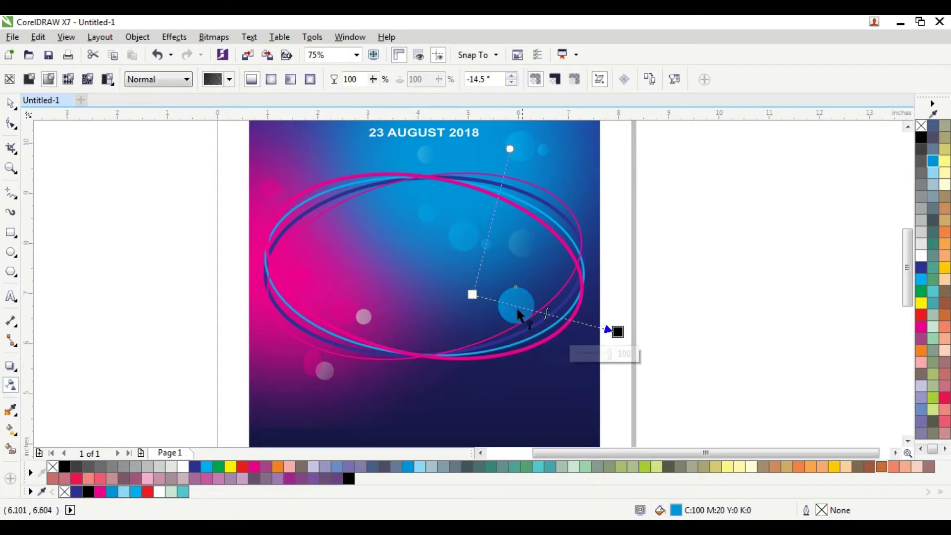
pyautogui.moveTo(472, 295); pyautogui.dragTo(142, 177)
pyautogui.moveTo(618, 331); pyautogui.dragTo(556, 315)
pyautogui.click(15, 103)
pyautogui.click(132, 195)
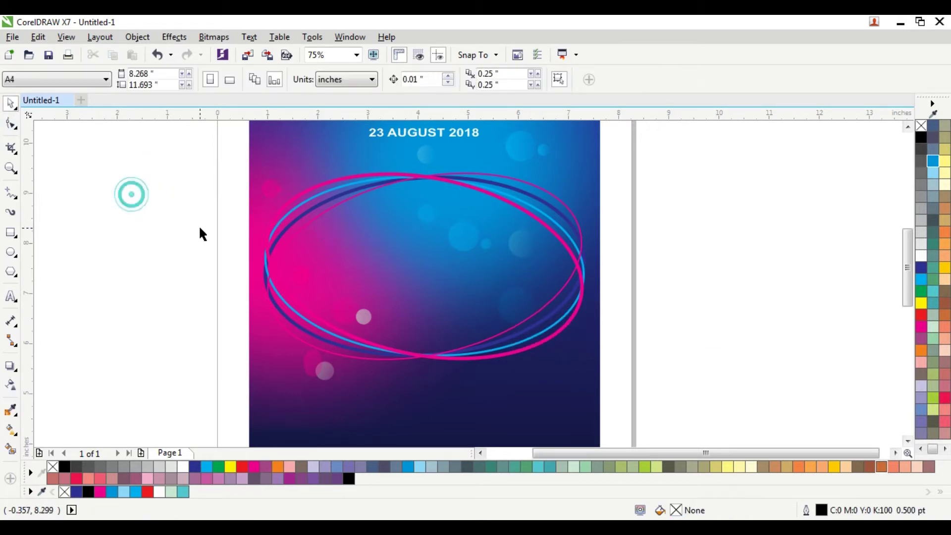
# Move the two cyan circles at the right of the date heading slightly down and left, to about X 5.97, Y 9.51 inches
pyautogui.scroll(-2, 200, 226)
pyautogui.scroll(2, 291, 201)
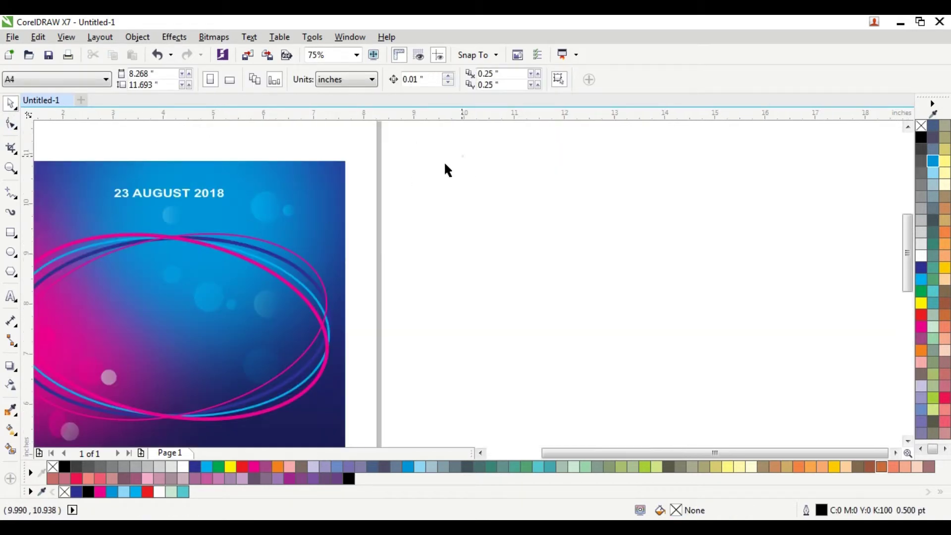
pyautogui.moveTo(473, 143); pyautogui.dragTo(242, 241)
pyautogui.moveTo(266, 207); pyautogui.dragTo(255, 229)
pyautogui.scroll(2, 378, 238)
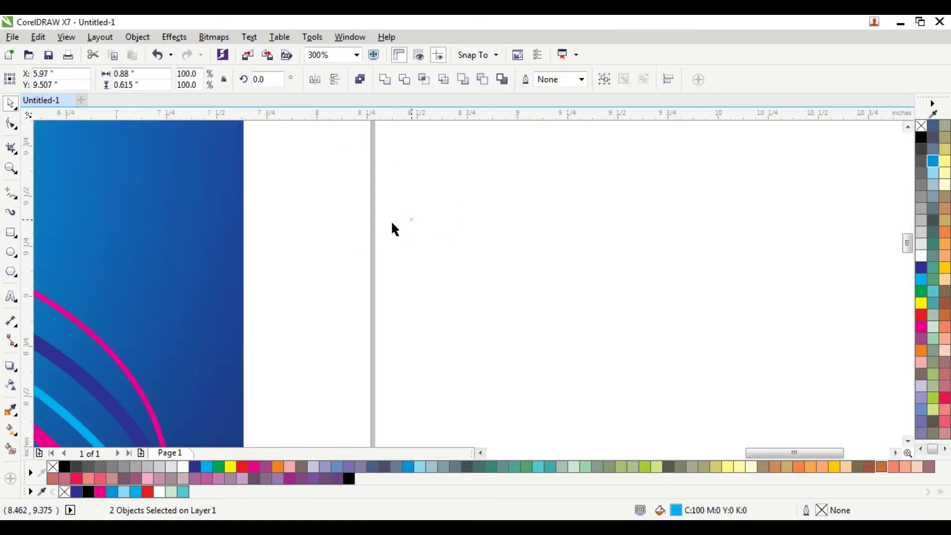
pyautogui.click(391, 220)
# Add the artistic text "Farewell Party" on two lines in the empty area to the right of the page
pyautogui.scroll(-2, 218, 247)
pyautogui.scroll(-2, 106, 287)
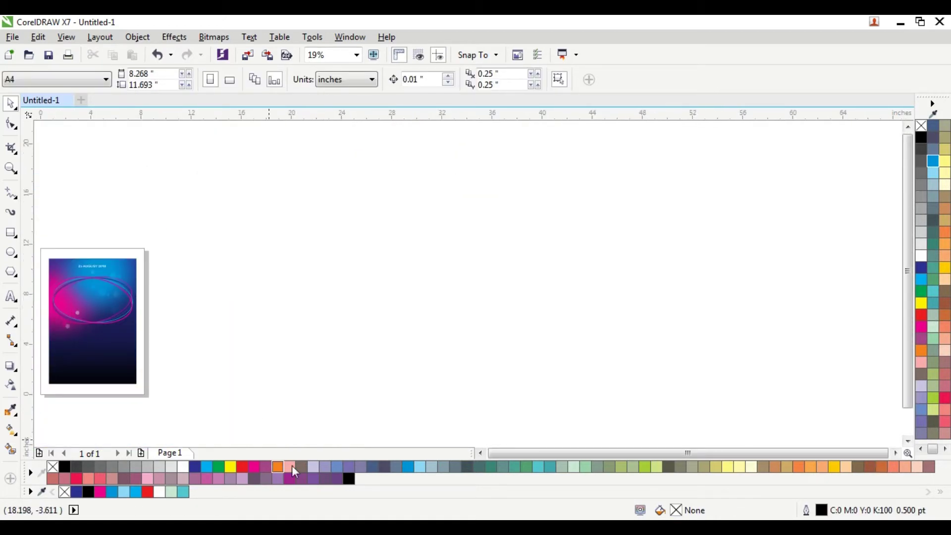
pyautogui.click(482, 454)
pyautogui.click(481, 453)
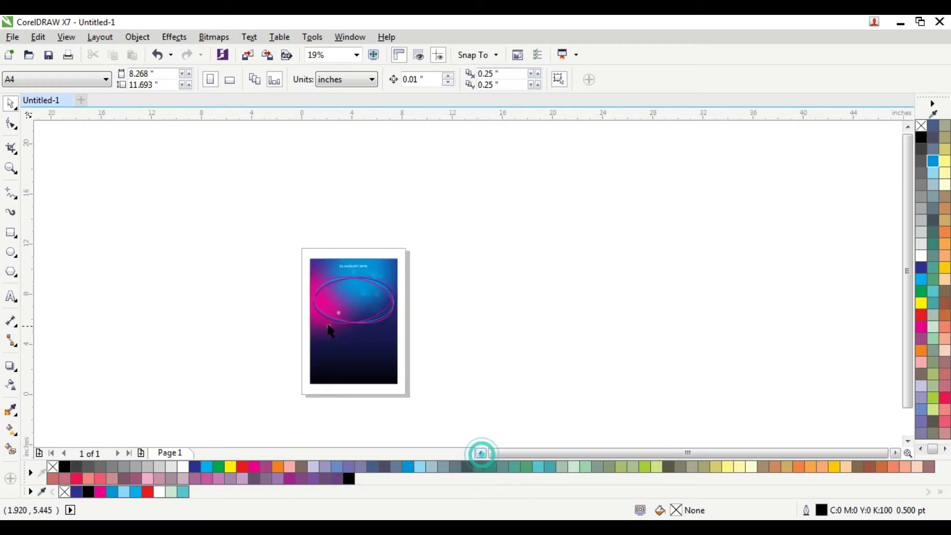
pyautogui.scroll(4, 342, 311)
pyautogui.scroll(-2, 336, 350)
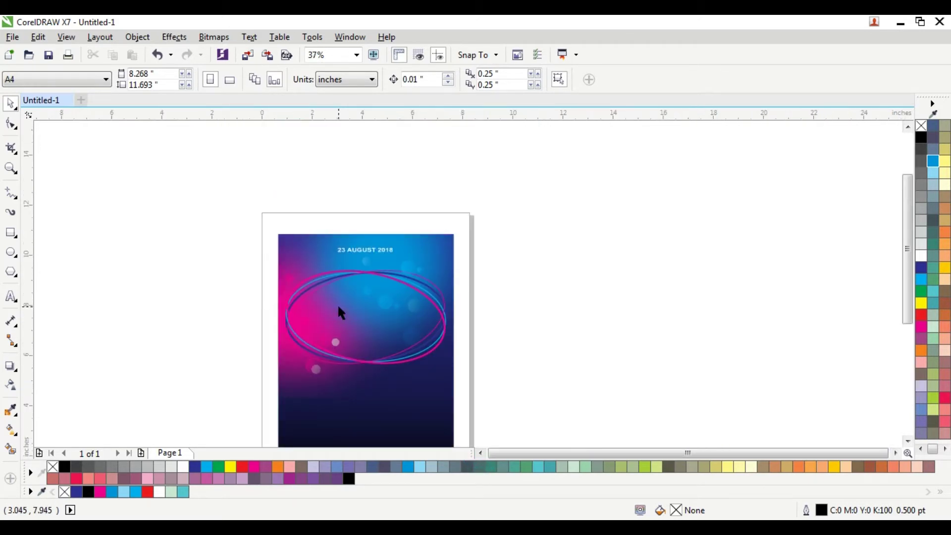
pyautogui.scroll(2, 342, 313)
pyautogui.click(10, 296)
pyautogui.click(291, 313)
pyautogui.click(647, 281)
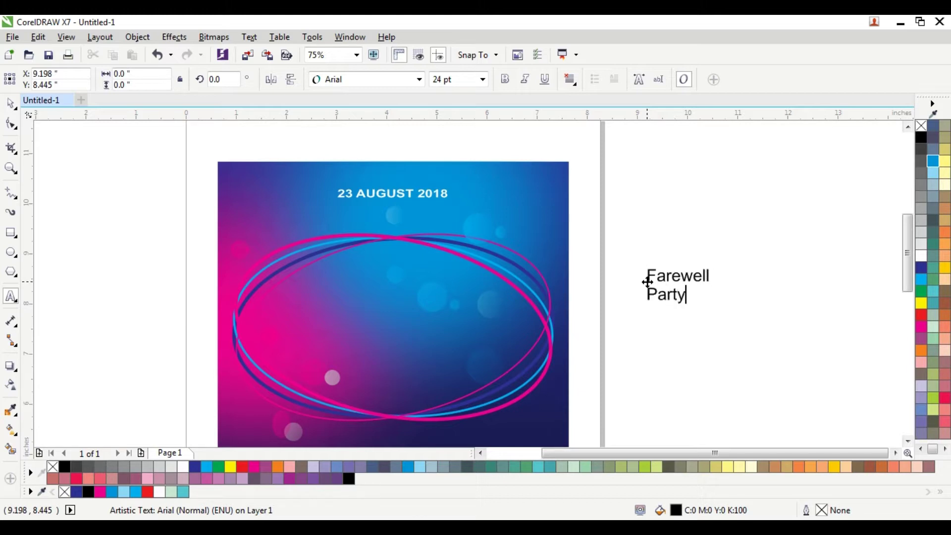
pyautogui.hotkey('ctrl', 'space')
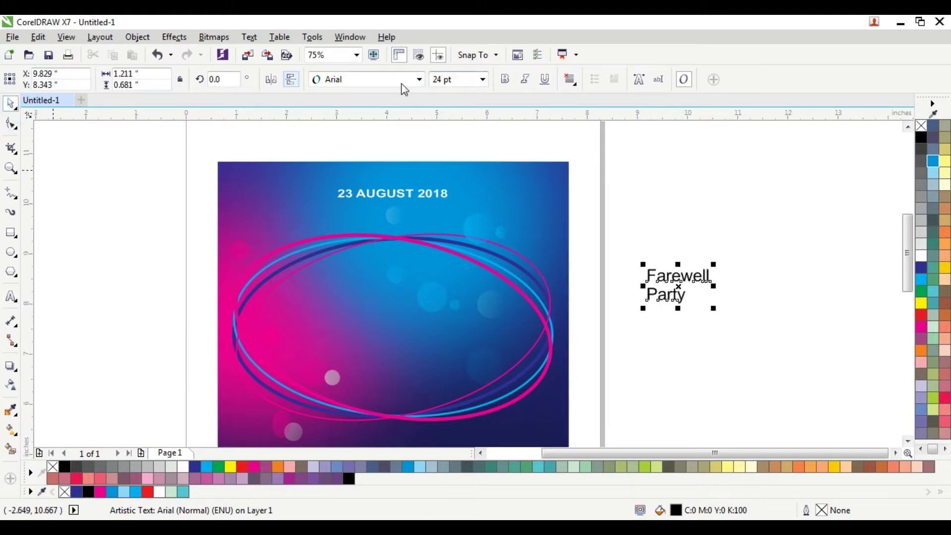
# Set the title in Ananda Black, scale it to about 66 pt over the ellipses and split it into two separate lines
pyautogui.click(402, 83)
pyautogui.click(365, 127)
pyautogui.moveTo(641, 320); pyautogui.dragTo(430, 365)
pyautogui.moveTo(649, 283); pyautogui.dragTo(349, 300)
pyautogui.moveTo(402, 383); pyautogui.dragTo(459, 427)
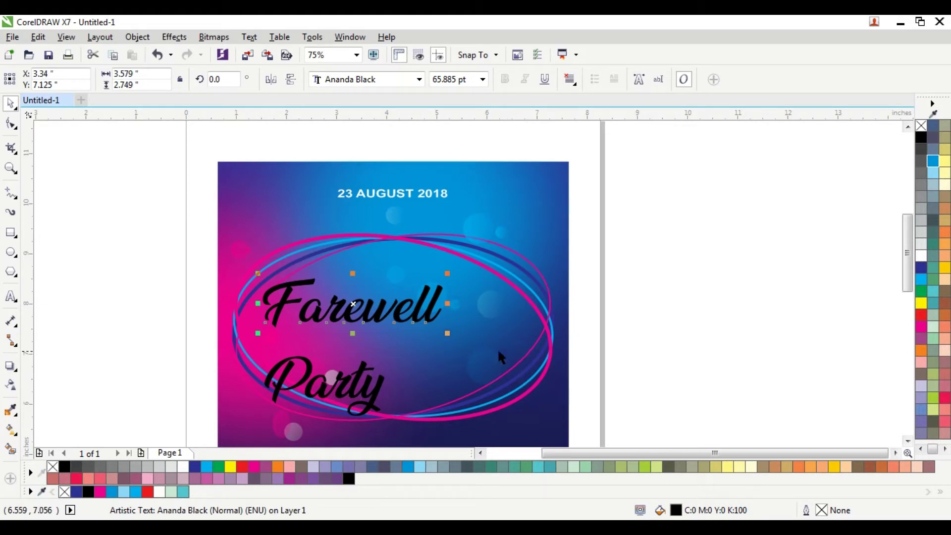
# Enlarge the word "Farewell" to about 114 pt across the ellipses and fill it white
pyautogui.moveTo(447, 331); pyautogui.dragTo(575, 376)
pyautogui.moveTo(538, 328); pyautogui.dragTo(491, 304)
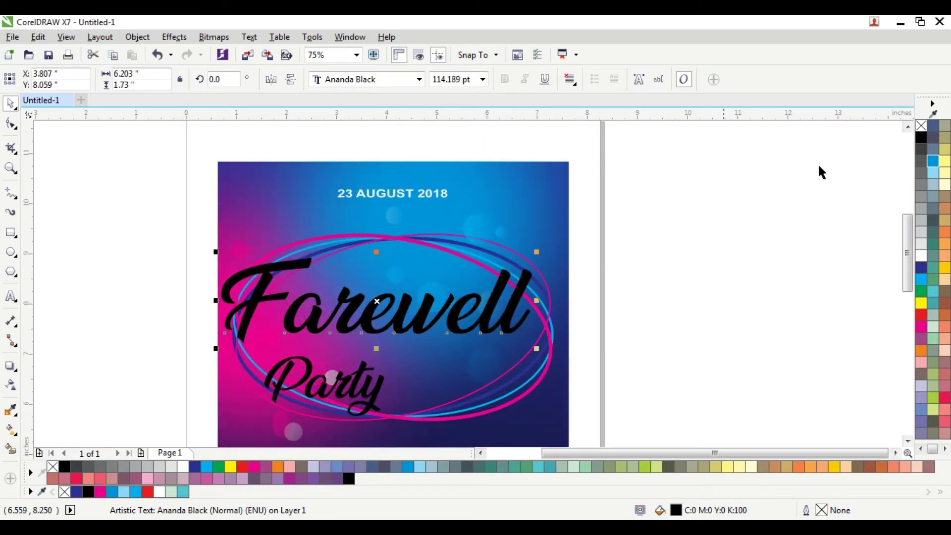
pyautogui.click(921, 256)
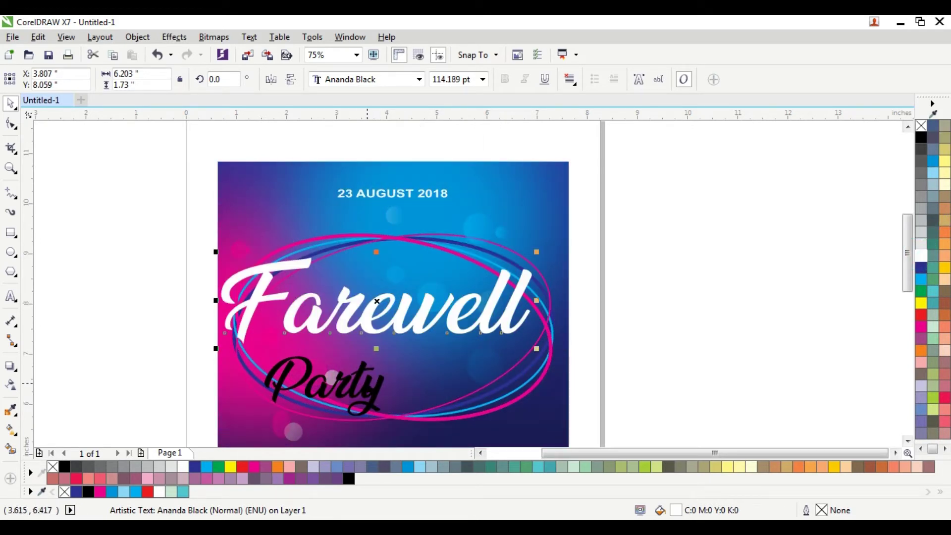
# Enlarge the word "Party" to about 89 pt and place it directly beneath the middle of "Farewell"
pyautogui.click(372, 389)
pyautogui.click(733, 298)
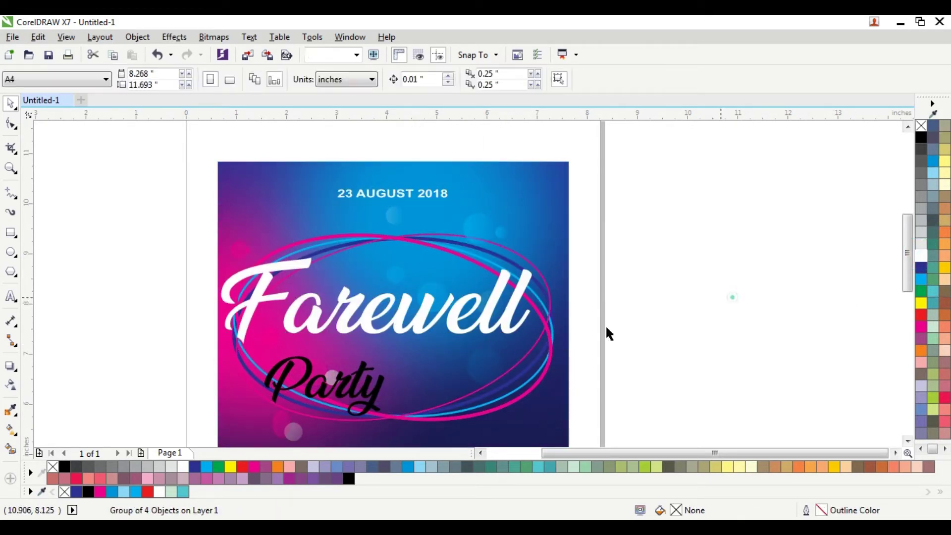
pyautogui.click(377, 393)
pyautogui.moveTo(393, 350); pyautogui.dragTo(485, 329)
pyautogui.moveTo(359, 330); pyautogui.dragTo(392, 329)
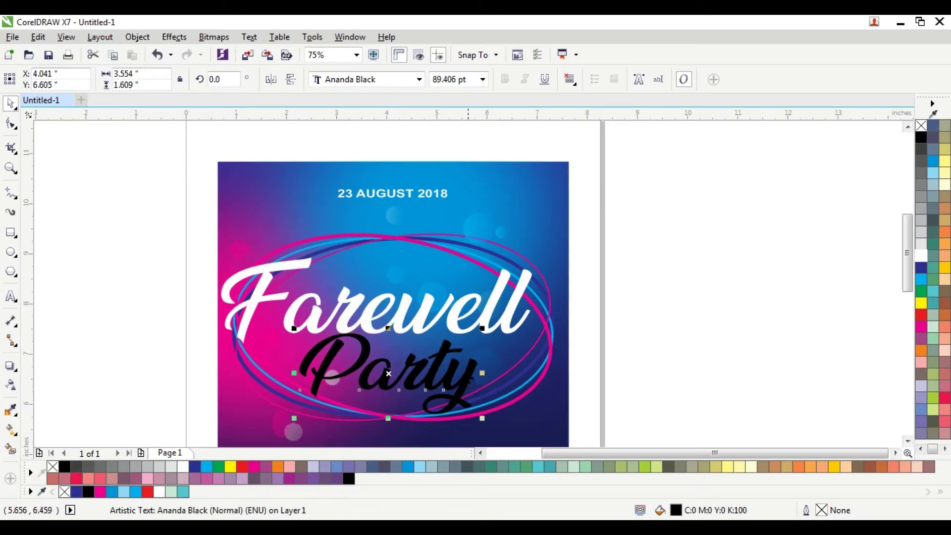
pyautogui.click(700, 378)
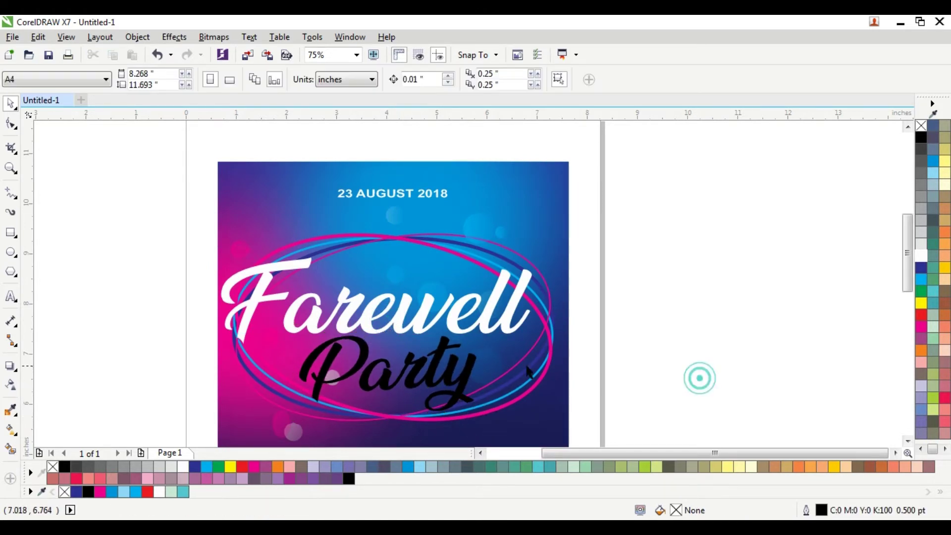
# Rotate the word "Party" about 3.2 degrees and stretch it to about 4.2 inches wide beneath "Farewell"
pyautogui.moveTo(466, 369); pyautogui.dragTo(474, 365)
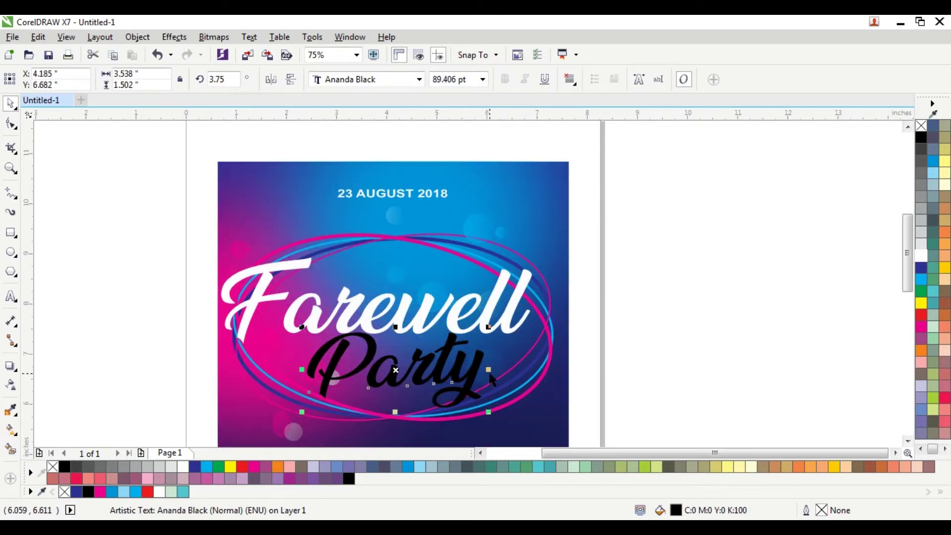
pyautogui.keyDown('shift'); pyautogui.click(489, 373); pyautogui.keyUp('shift')
pyautogui.click(603, 372)
pyautogui.click(473, 368)
pyautogui.moveTo(490, 370)
pyautogui.mouseDown()
pyautogui.moveTo(512, 370)
pyautogui.moveTo(503, 377)
pyautogui.mouseUp()
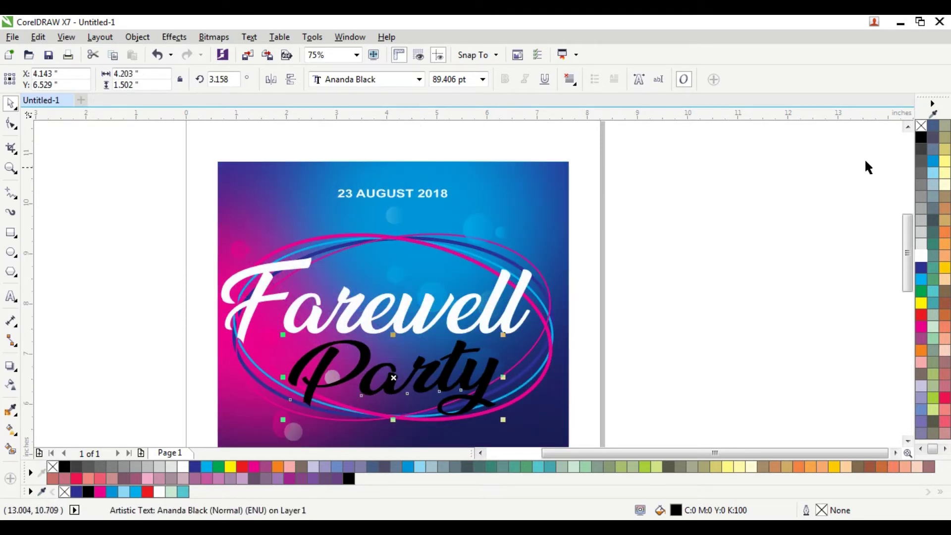
# Fill the word "Party" white and move it up close against "Farewell"
pyautogui.click(921, 256)
pyautogui.moveTo(495, 338); pyautogui.dragTo(501, 304)
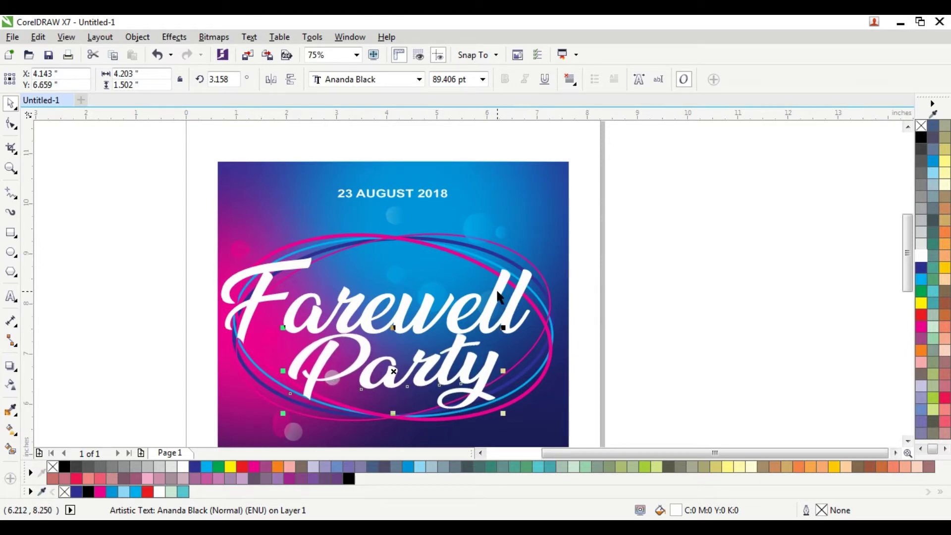
# Move both title words up together and resize them to about 5.8 by 3.2 inches to fit within the ellipses
pyautogui.keyDown('shift'); pyautogui.click(500, 298); pyautogui.keyUp('shift')
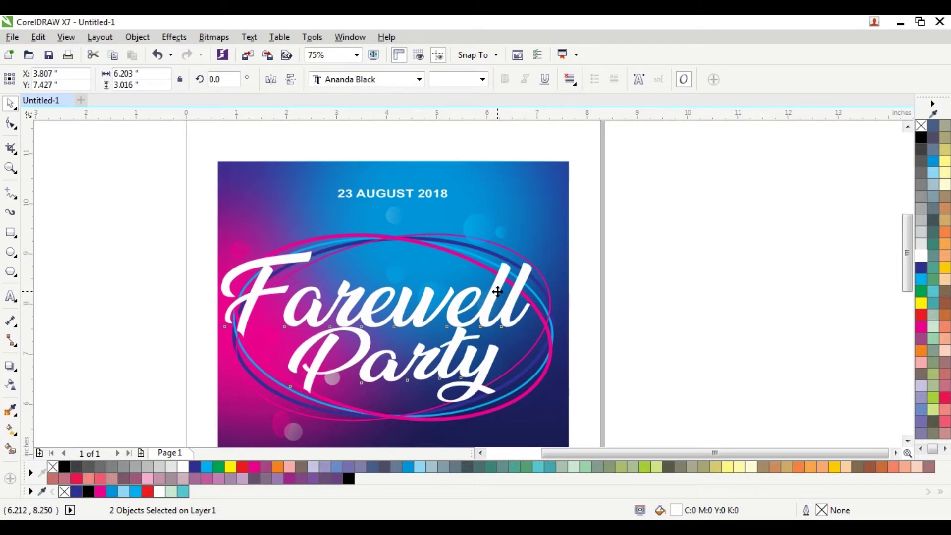
pyautogui.scroll(-1, 297, 336)
pyautogui.scroll(1, 303, 336)
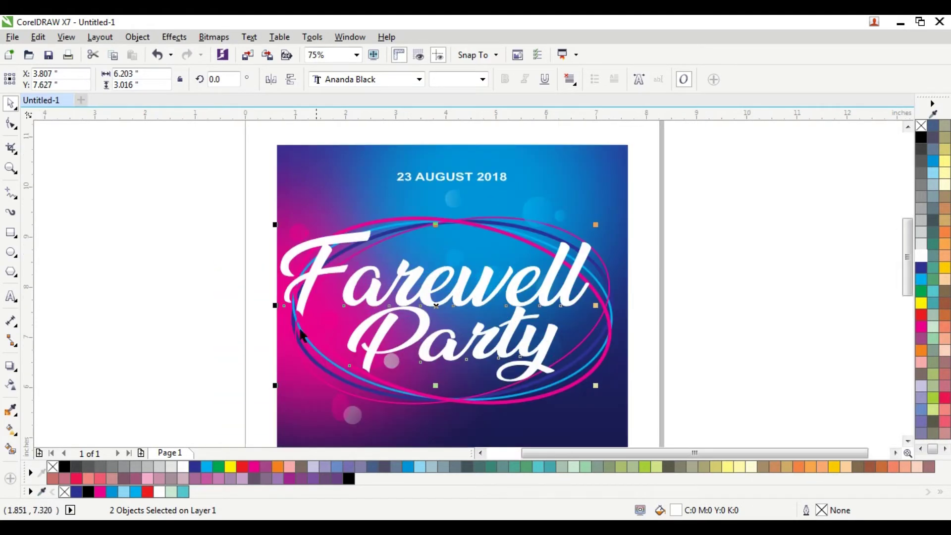
pyautogui.moveTo(275, 306); pyautogui.dragTo(294, 306)
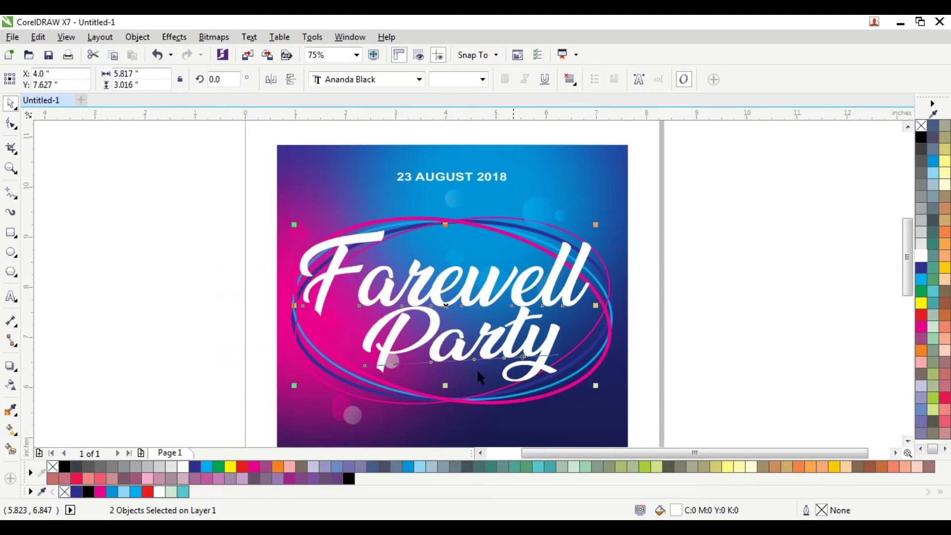
pyautogui.moveTo(447, 387); pyautogui.dragTo(456, 395)
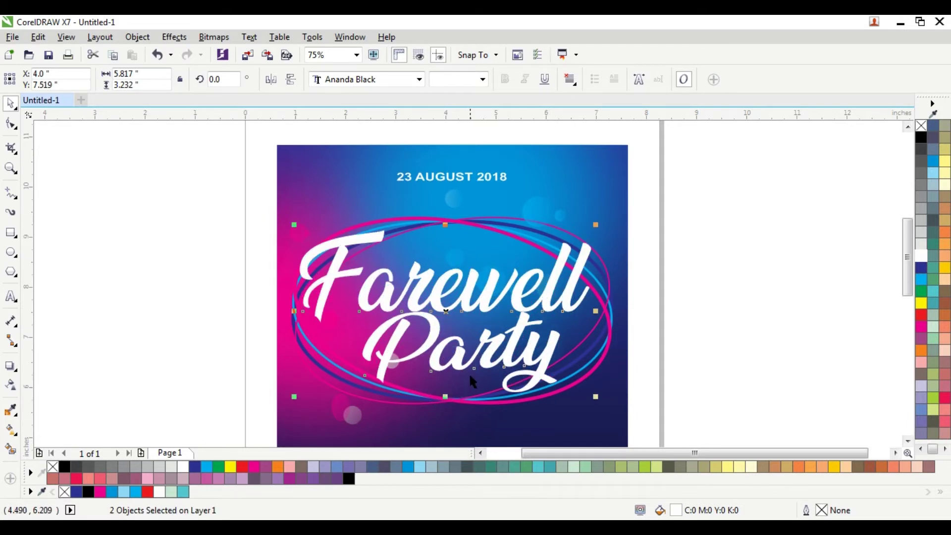
# Group the two title words and give the group a drop shadow with no offset
pyautogui.hotkey('ctrl', 'g')
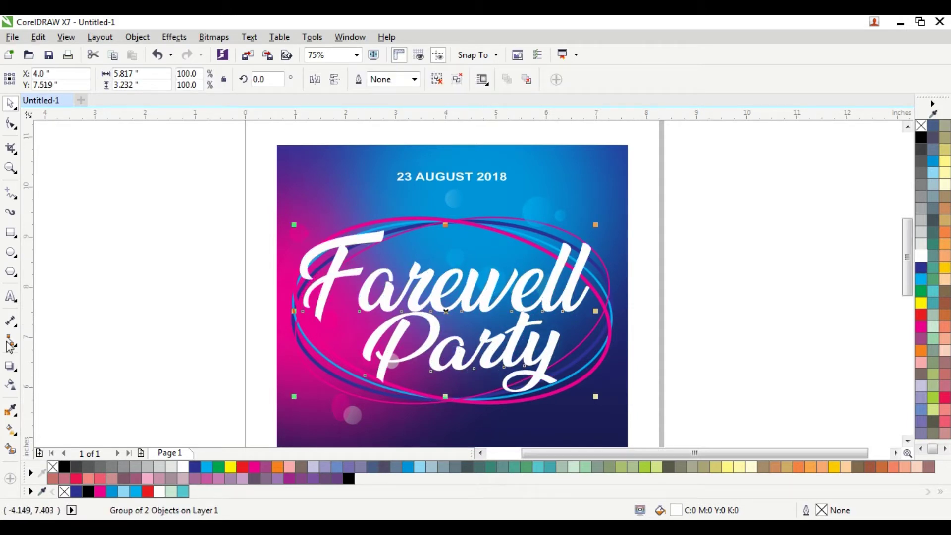
pyautogui.click(9, 367)
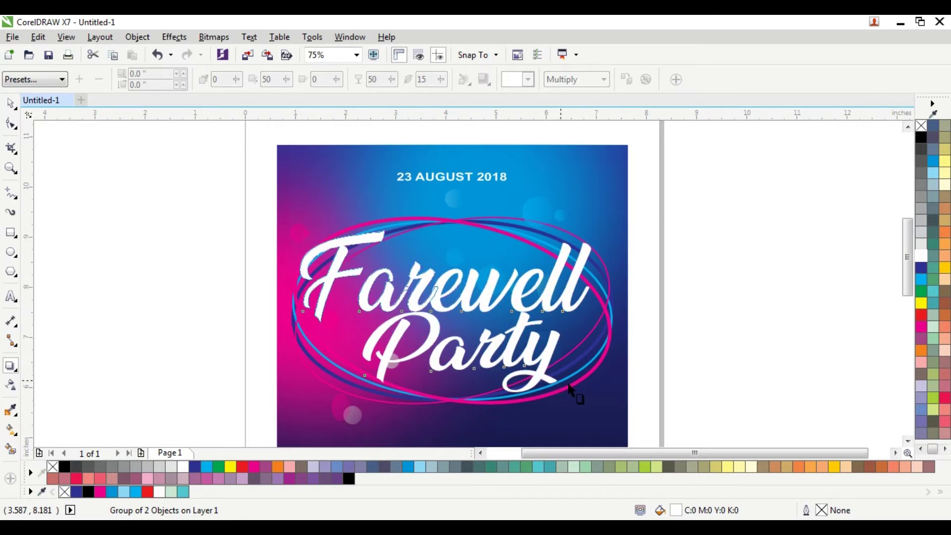
pyautogui.moveTo(569, 386); pyautogui.dragTo(562, 382)
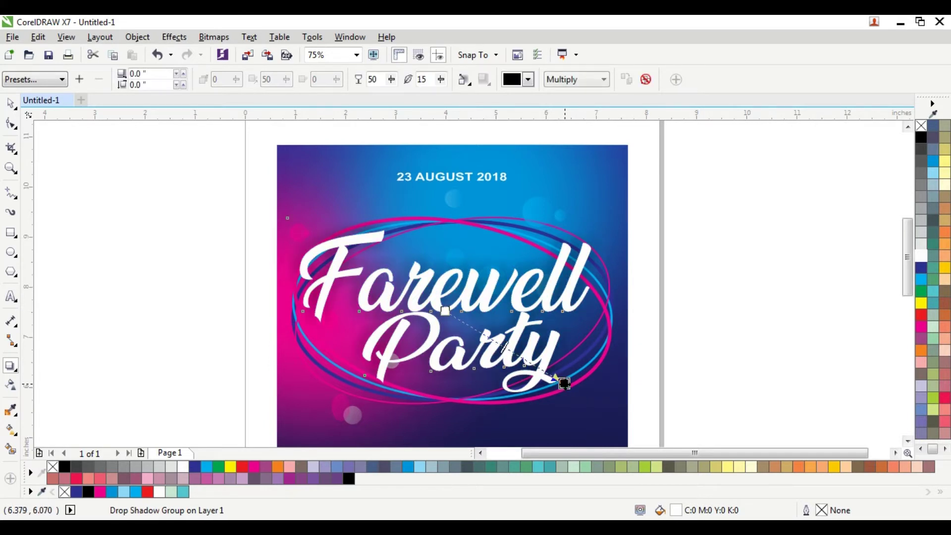
pyautogui.scroll(2, 560, 405)
pyautogui.scroll(-2, 589, 376)
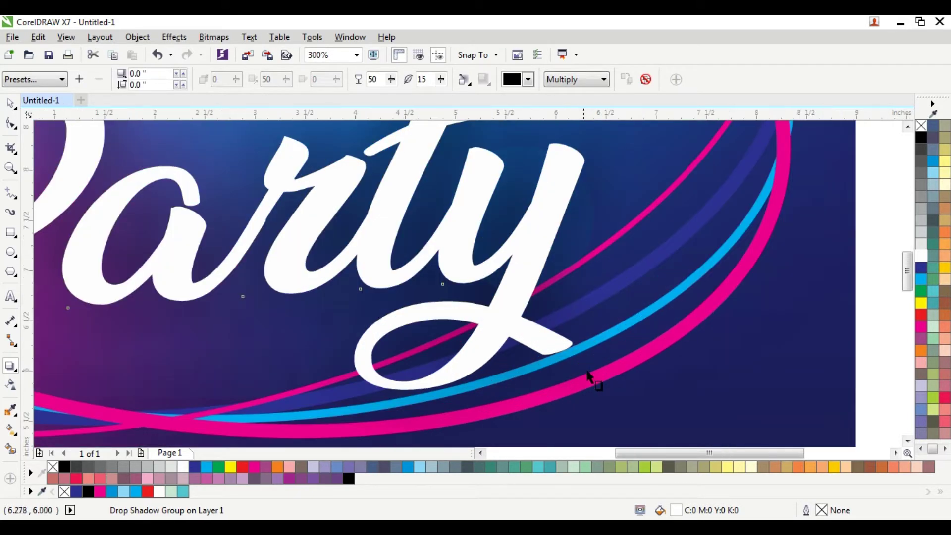
pyautogui.moveTo(649, 220); pyautogui.dragTo(640, 370)
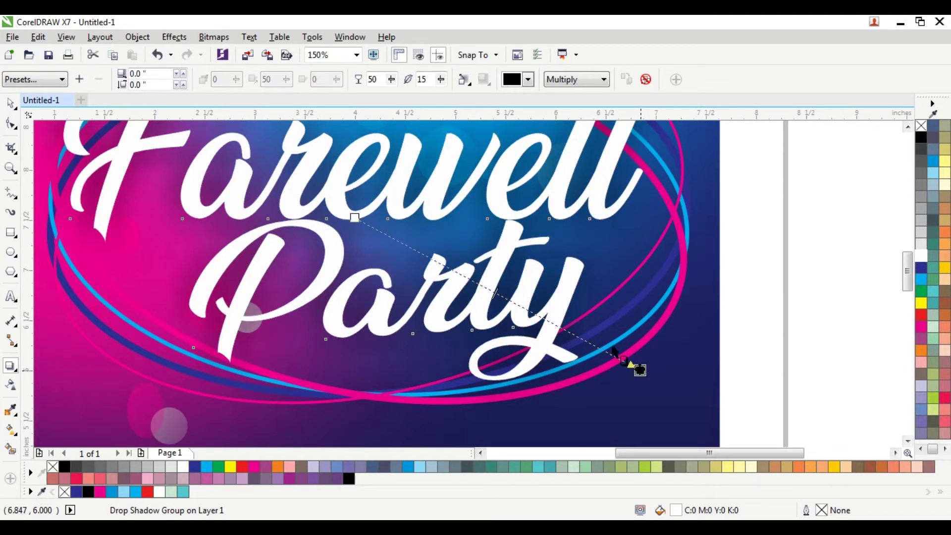
pyautogui.scroll(-2, 570, 317)
pyautogui.scroll(2, 572, 311)
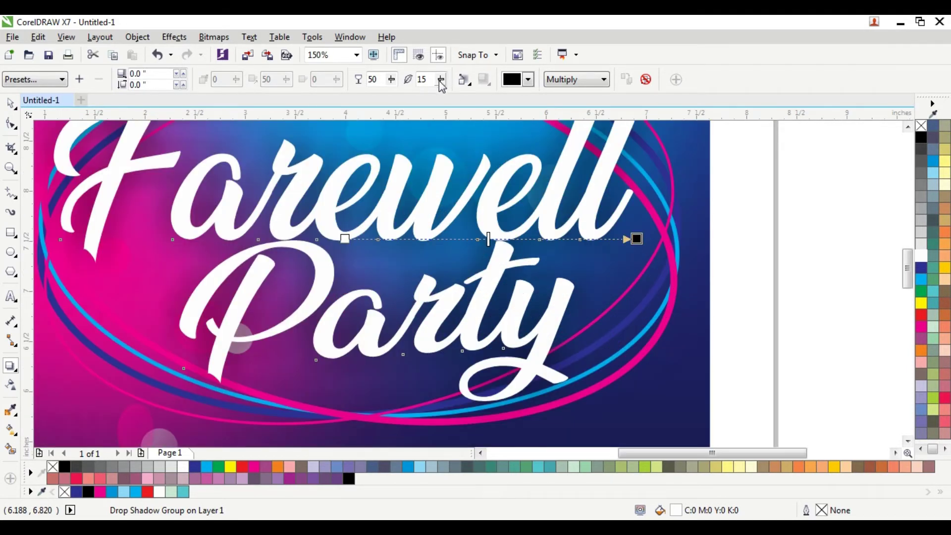
# Set the title shadow's feathering to 7 and its opacity to 93
pyautogui.click(441, 81)
pyautogui.moveTo(440, 95); pyautogui.dragTo(420, 97)
pyautogui.click(391, 79)
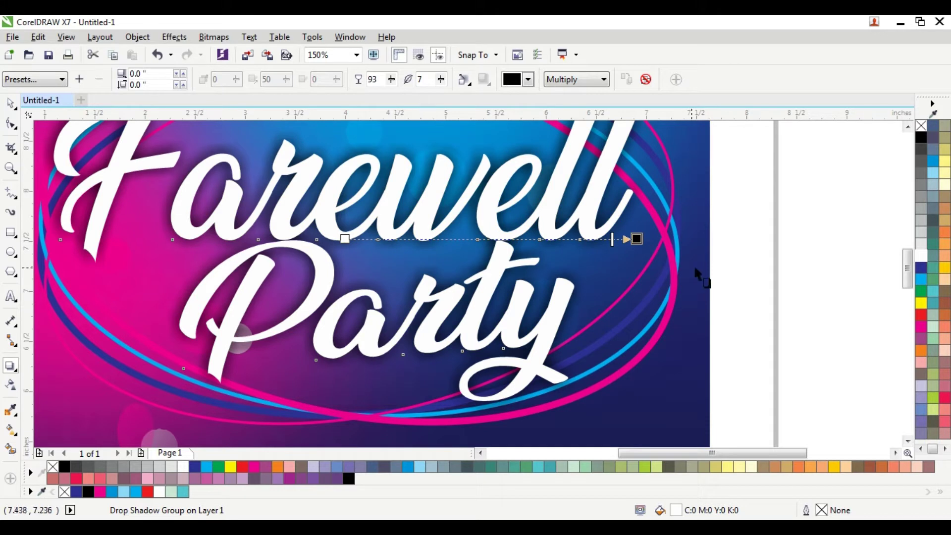
# Offset the title shadow about 0.135 inch to the right and 0.009 inch down, and reduce its feathering to 4
pyautogui.moveTo(636, 238); pyautogui.dragTo(657, 252)
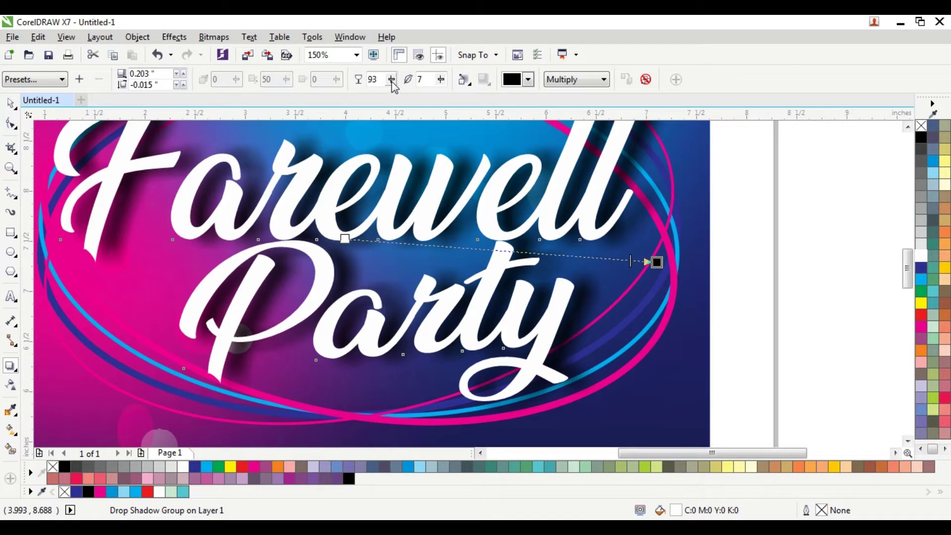
pyautogui.click(441, 81)
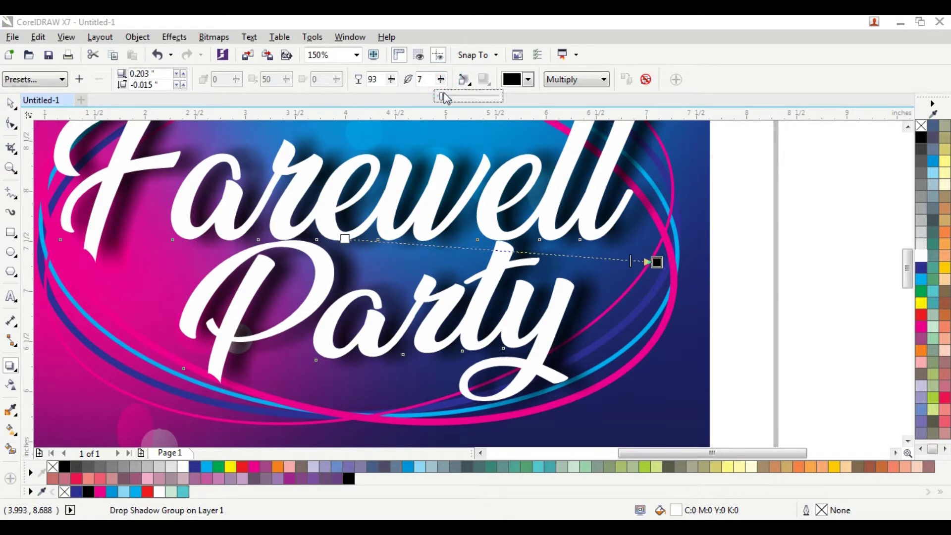
pyautogui.moveTo(441, 94); pyautogui.dragTo(439, 97)
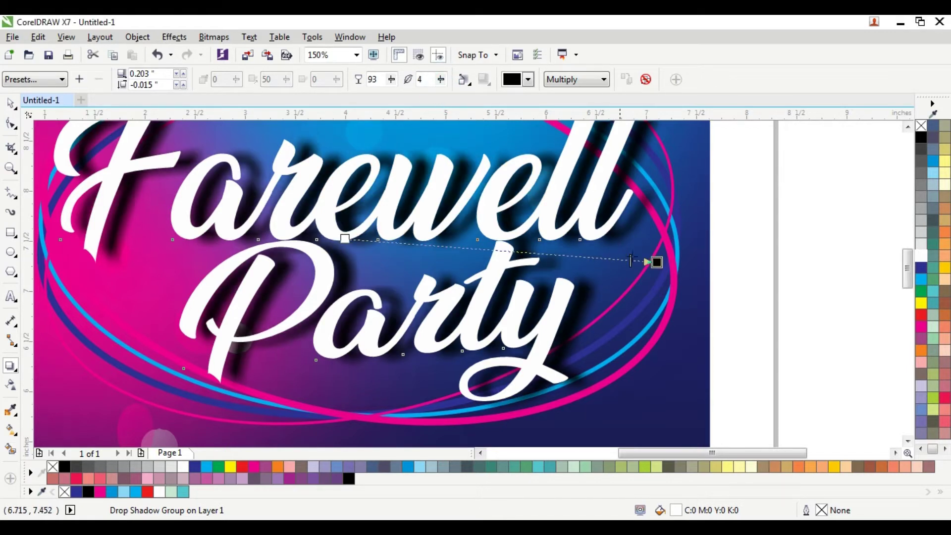
pyautogui.moveTo(658, 262)
pyautogui.mouseDown()
pyautogui.moveTo(633, 257)
pyautogui.moveTo(649, 259)
pyautogui.mouseUp()
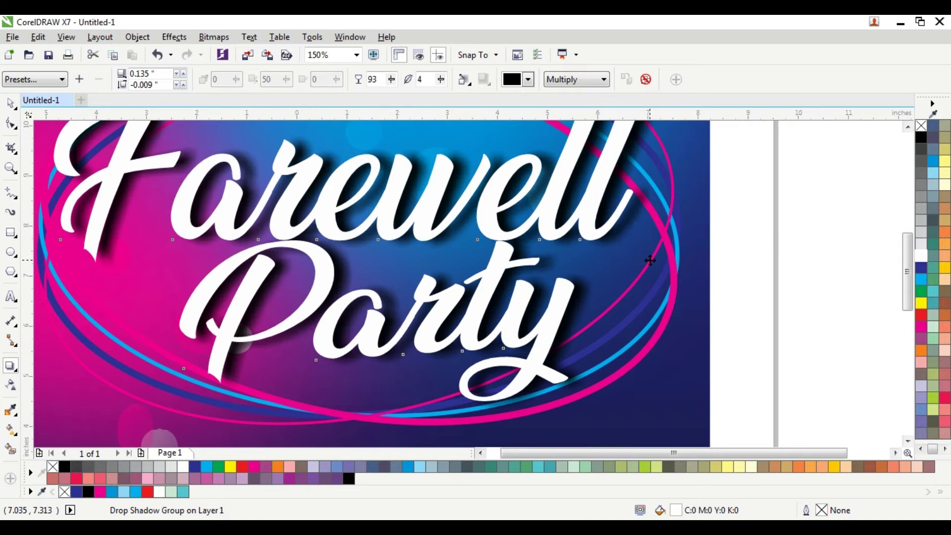
pyautogui.scroll(-2, 649, 257)
pyautogui.click(9, 105)
pyautogui.click(198, 233)
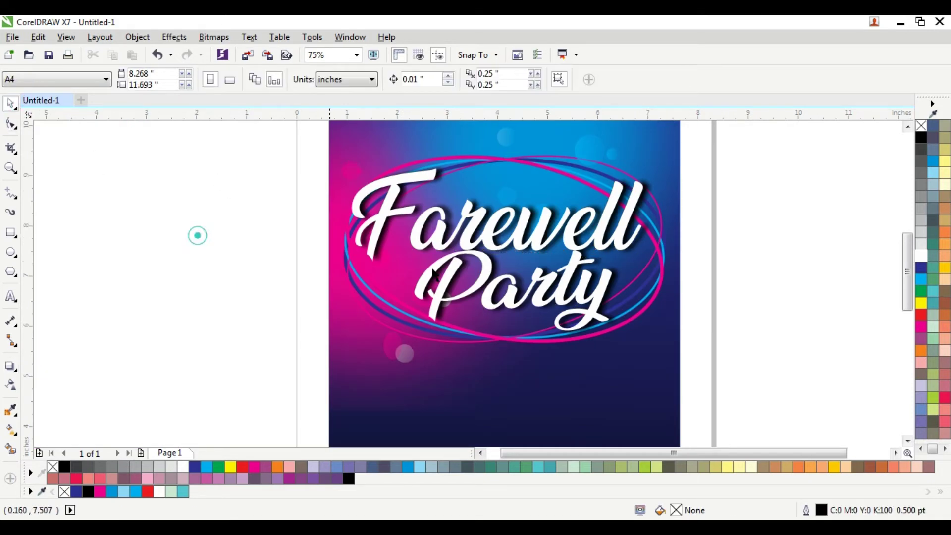
# Add 24 pt Arial text "IN HONOR OF" with the honoree's name beneath it below the ellipses, and separate the two lines
pyautogui.scroll(-2, 664, 291)
pyautogui.scroll(4, 594, 248)
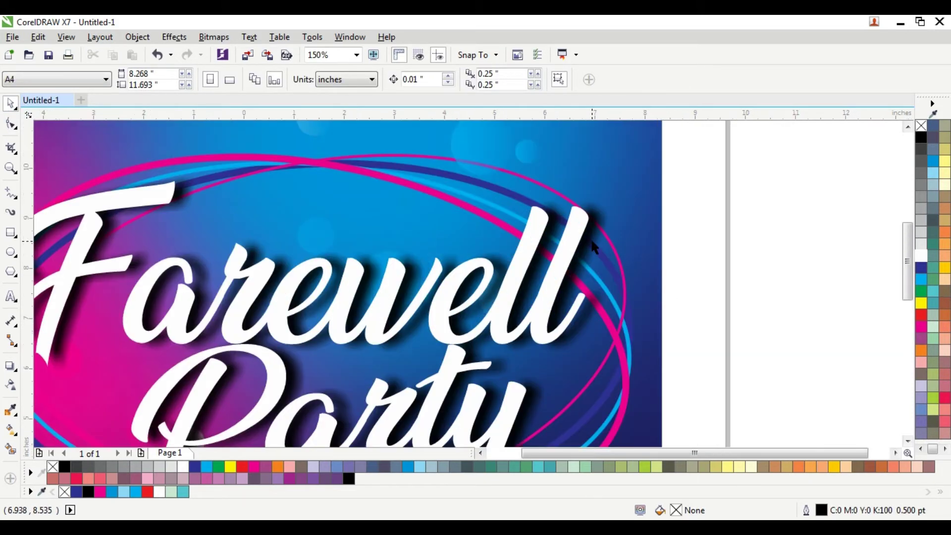
pyautogui.scroll(-3, 596, 252)
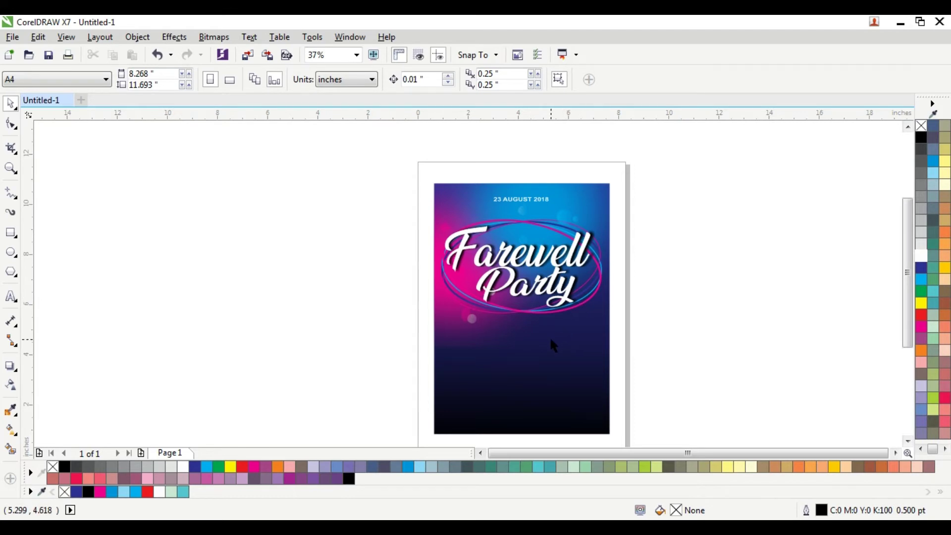
pyautogui.scroll(1, 551, 342)
pyautogui.click(10, 297)
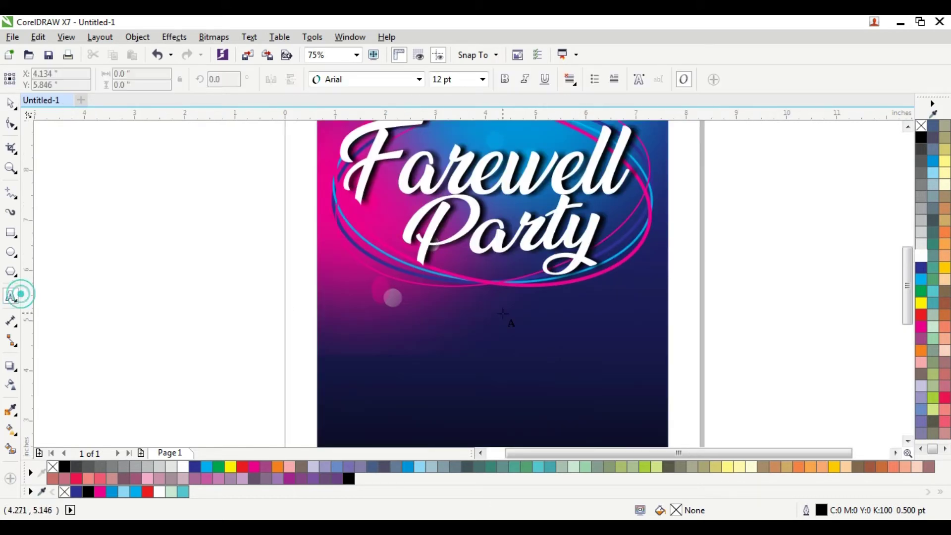
pyautogui.click(483, 310)
pyautogui.write('N HONOR OF')
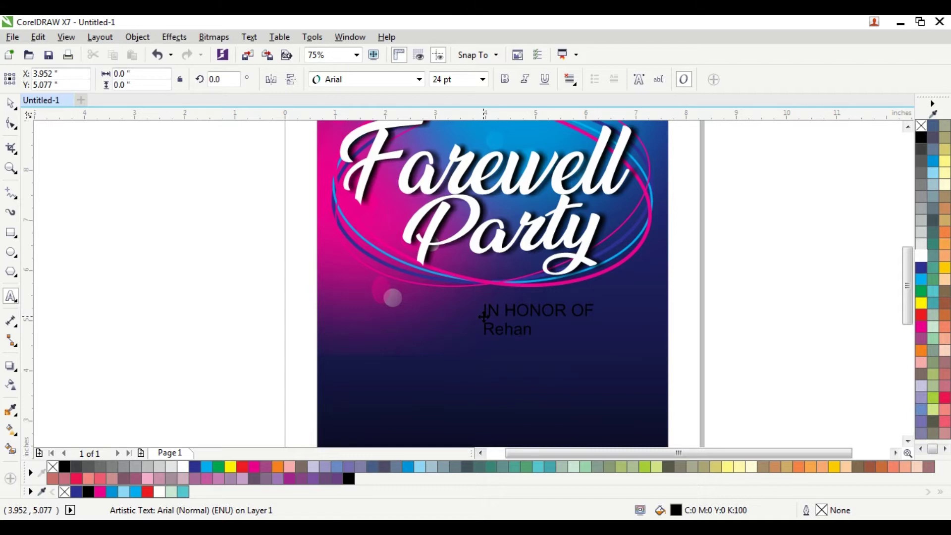
pyautogui.click(10, 105)
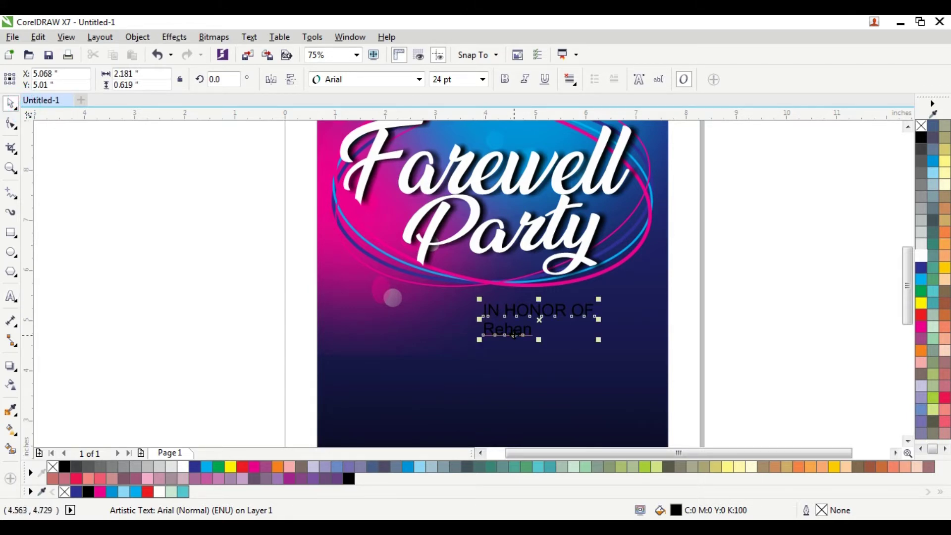
pyautogui.moveTo(515, 312); pyautogui.dragTo(493, 340)
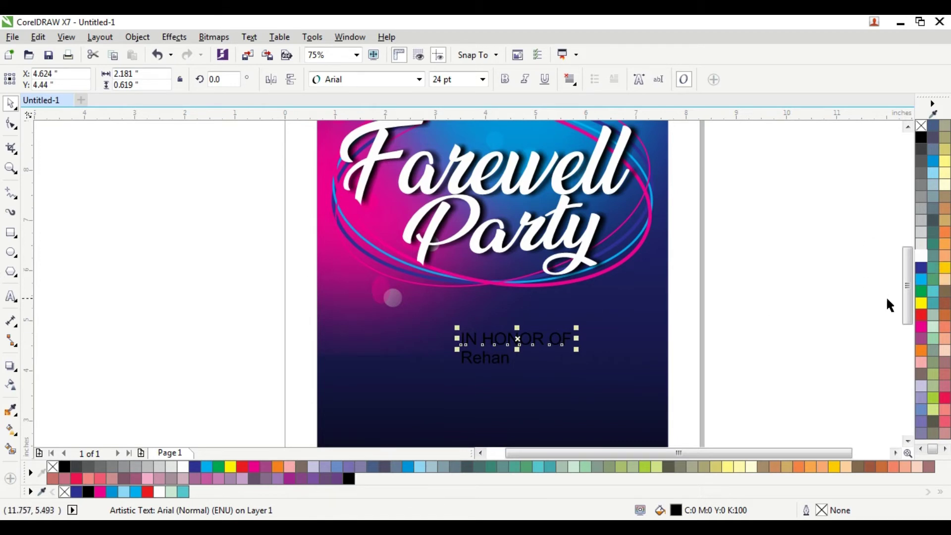
# Make "IN HONOR OF" white and bold, and center it horizontally on the poster
pyautogui.click(923, 256)
pyautogui.click(504, 79)
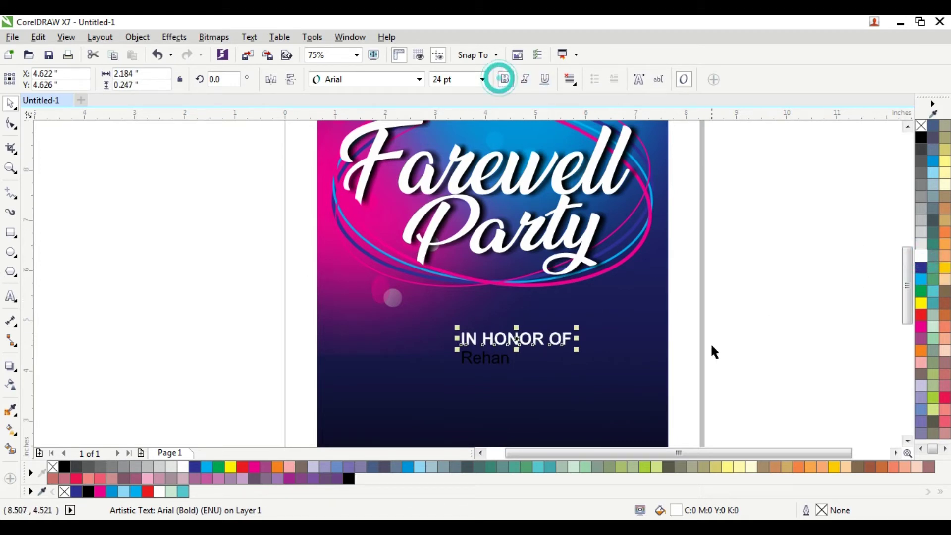
pyautogui.keyDown('shift'); pyautogui.click(630, 305); pyautogui.keyUp('shift')
pyautogui.click(758, 303)
pyautogui.click(508, 336)
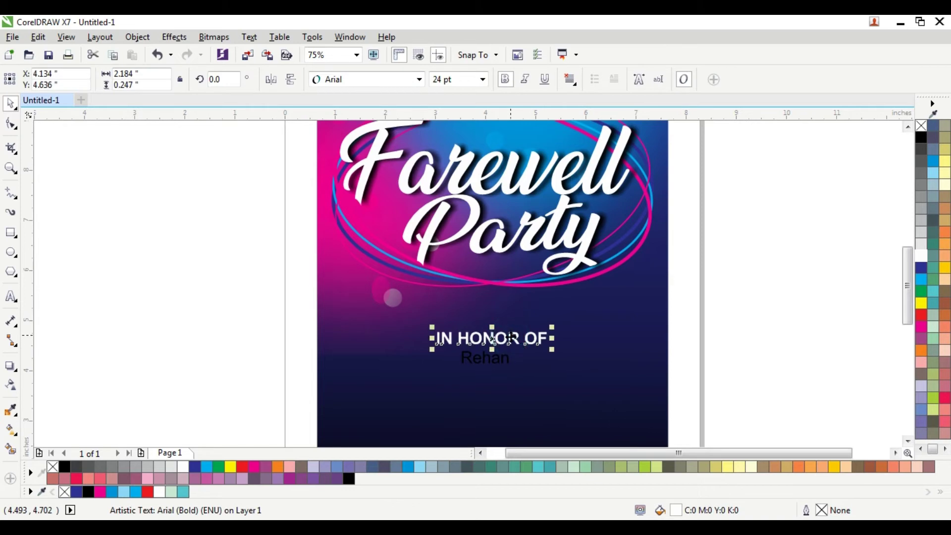
# Set the honoree's name in the Birds of Paradise font, fill it yellow and enlarge it to several times its size
pyautogui.click(500, 364)
pyautogui.click(375, 79)
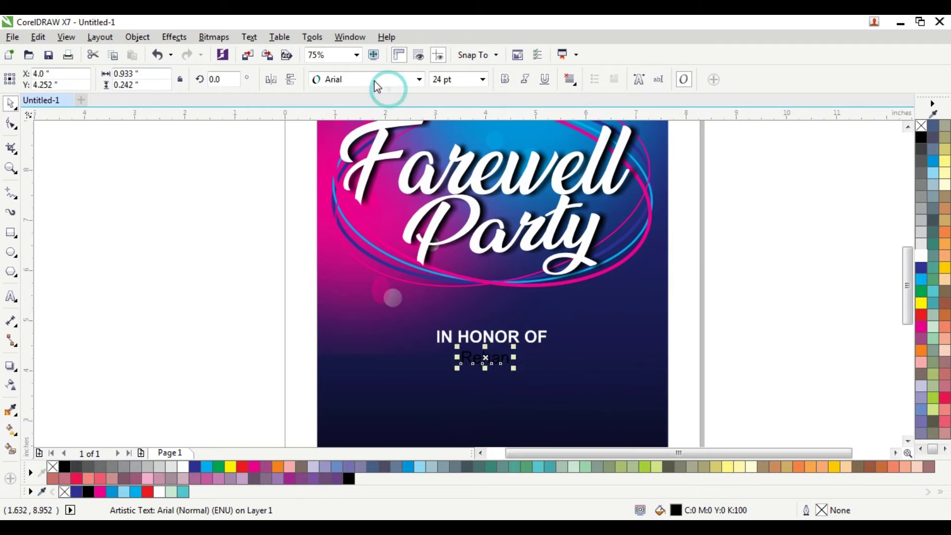
pyautogui.click(350, 132)
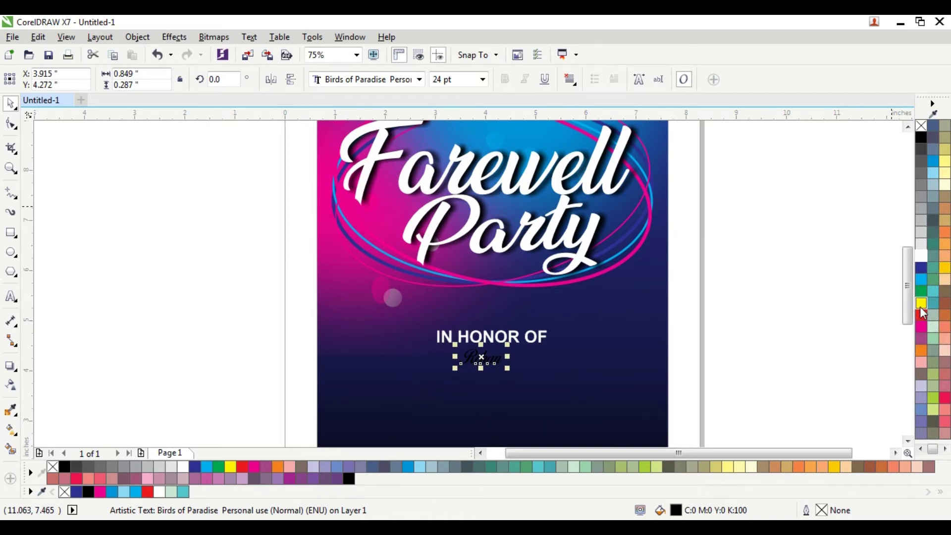
pyautogui.click(922, 304)
pyautogui.moveTo(509, 366); pyautogui.dragTo(590, 395)
# Move "IN HONOR OF" up just above the honoree's name and center the name horizontally on the poster
pyautogui.moveTo(481, 316)
pyautogui.mouseDown()
pyautogui.moveTo(495, 349)
pyautogui.moveTo(501, 339)
pyautogui.moveTo(490, 327)
pyautogui.mouseUp()
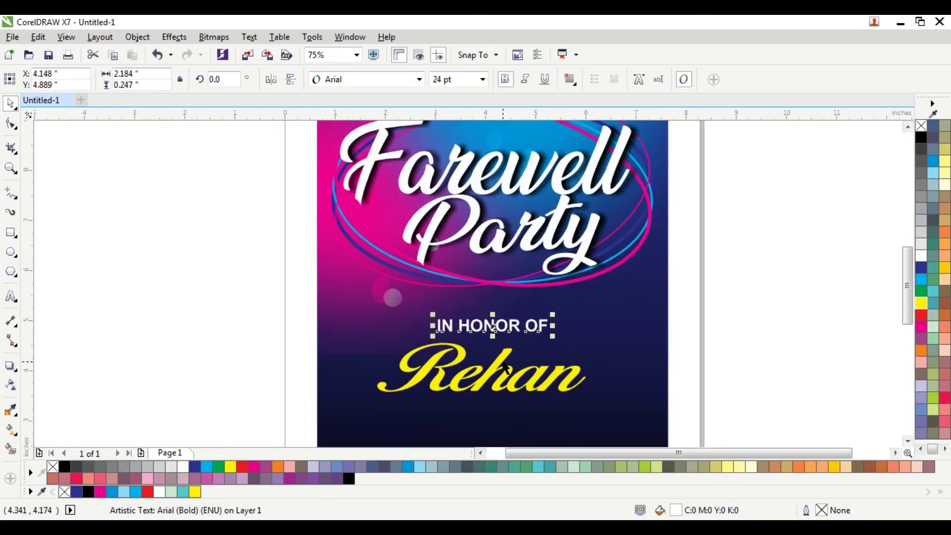
pyautogui.keyDown('shift'); pyautogui.click(503, 367); pyautogui.keyUp('shift')
pyautogui.click(637, 378)
pyautogui.click(727, 326)
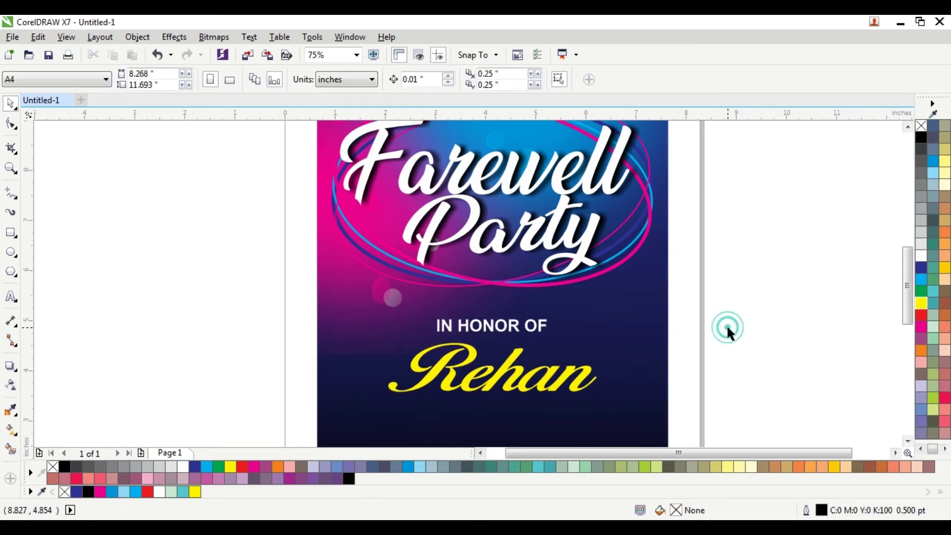
# Draw a straight horizontal line about 5.6 inches long near the poster's lower edge with a white 2 pt outline
pyautogui.scroll(-4, 726, 326)
pyautogui.scroll(4, 698, 367)
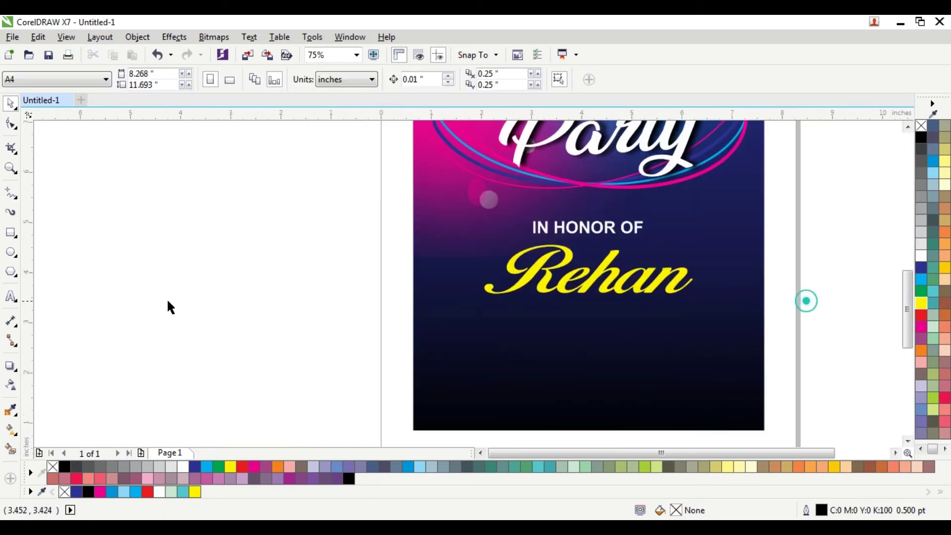
pyautogui.click(14, 195)
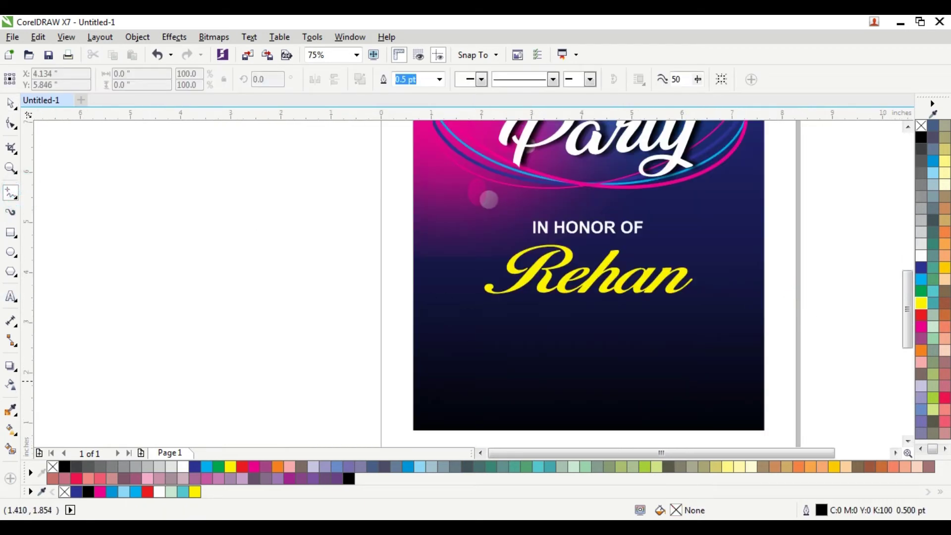
pyautogui.click(436, 379)
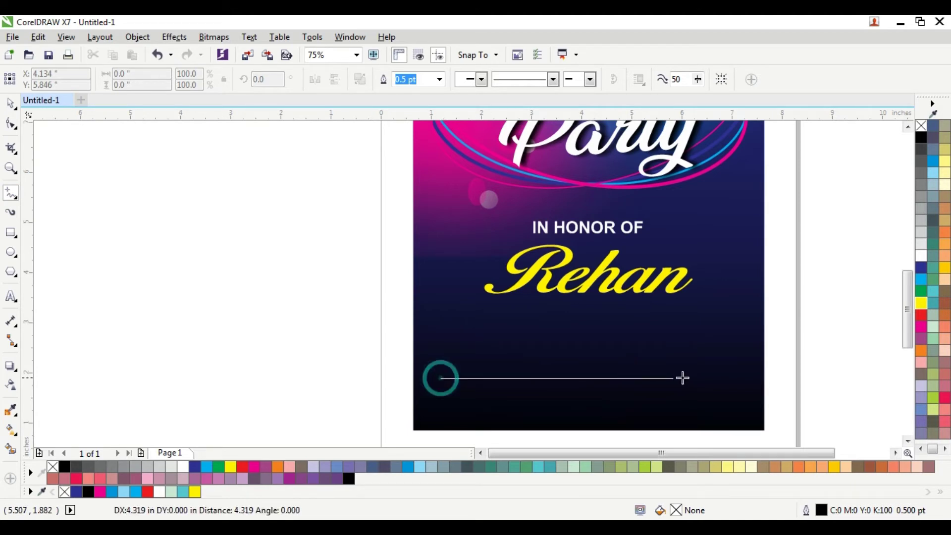
pyautogui.click(728, 378)
pyautogui.rightClick(921, 262)
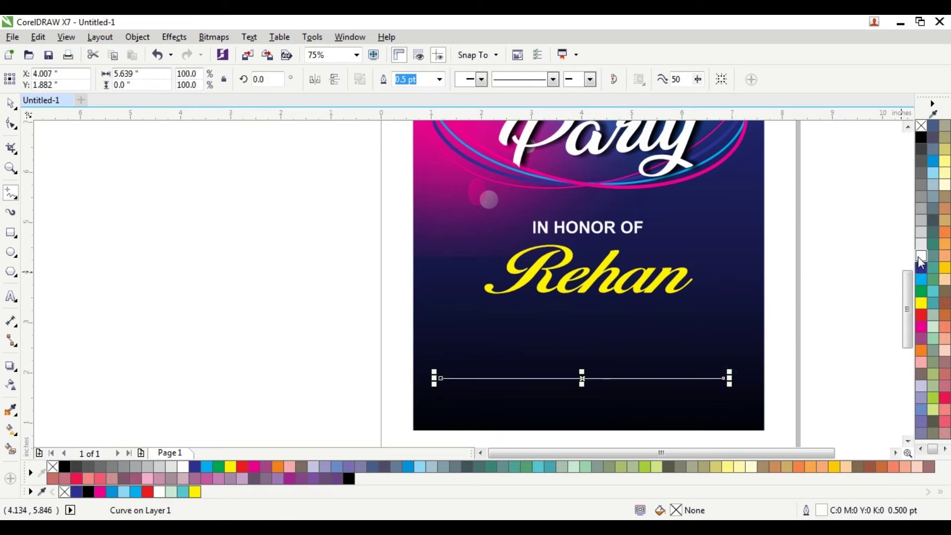
pyautogui.press('F12')
pyautogui.write('2')
pyautogui.press('Return')
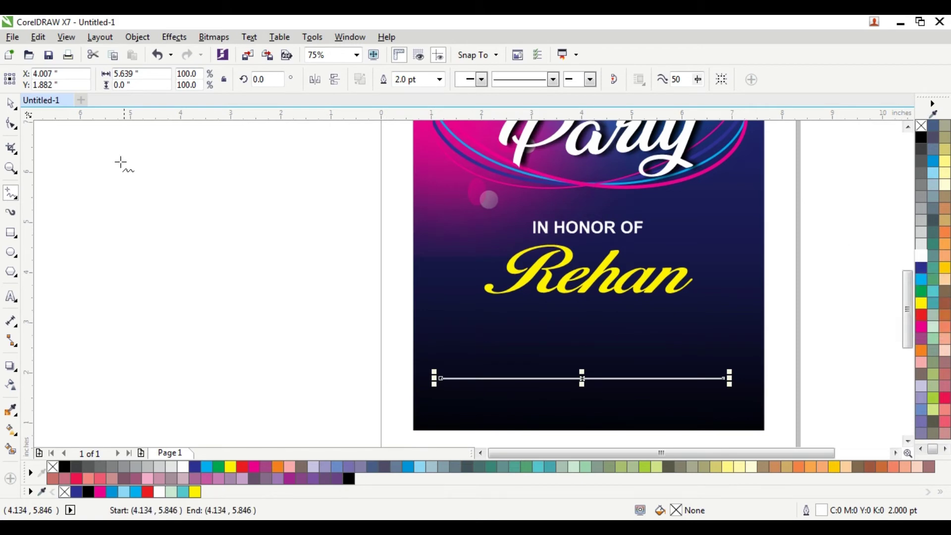
# Center the white line horizontally on the poster and shorten it to about 4.9 inches
pyautogui.click(11, 103)
pyautogui.keyDown('shift'); pyautogui.click(498, 352); pyautogui.keyUp('shift')
pyautogui.press('c')
pyautogui.moveTo(288, 340); pyautogui.dragTo(718, 378)
pyautogui.click(167, 371)
# Add white 14 pt Arial text "FREE DRINKS | FREE ADMISSION" beneath the white line
pyautogui.click(11, 296)
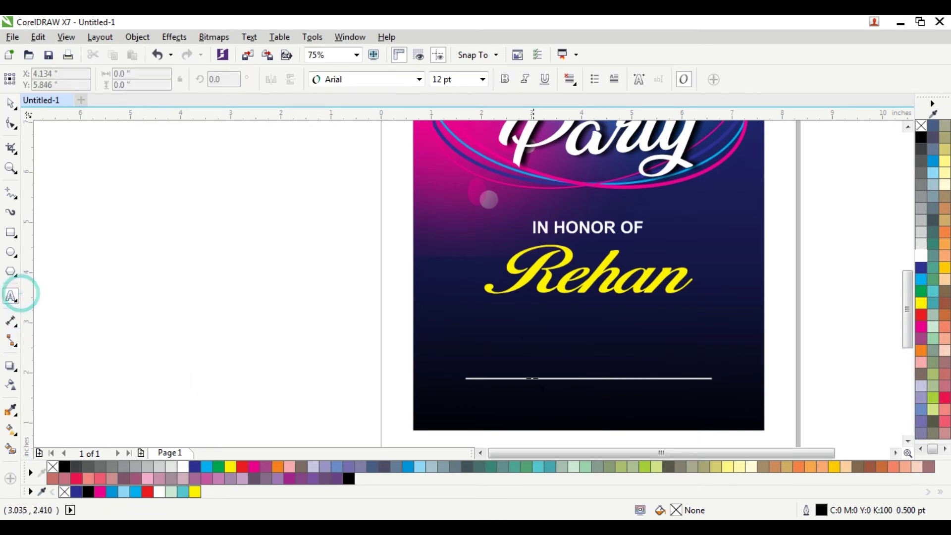
pyautogui.click(513, 396)
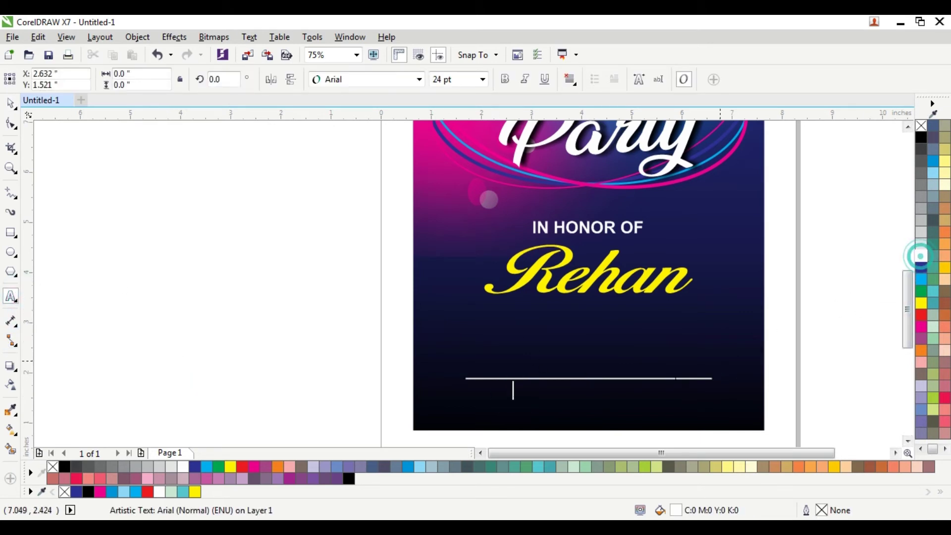
pyautogui.scroll(2, 609, 372)
pyautogui.click(469, 80)
pyautogui.write('14')
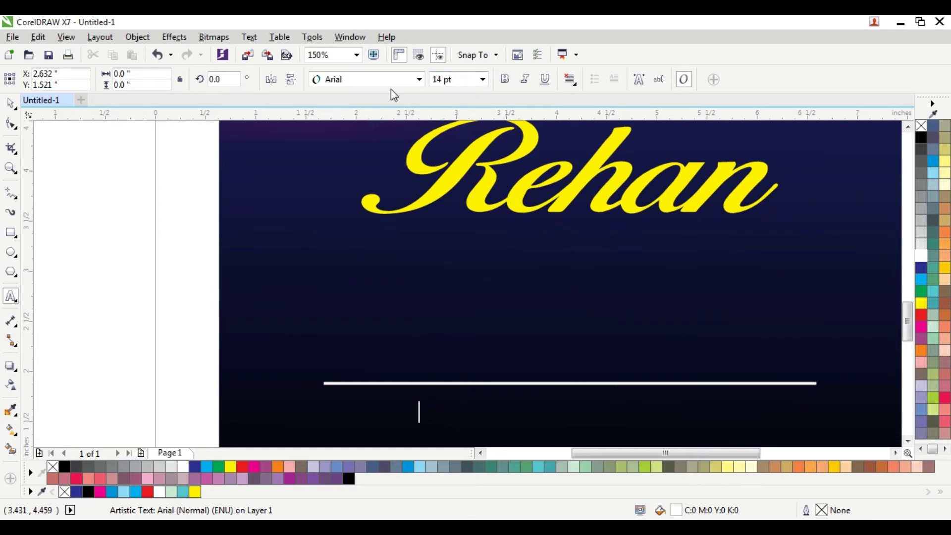
pyautogui.write('NKS')
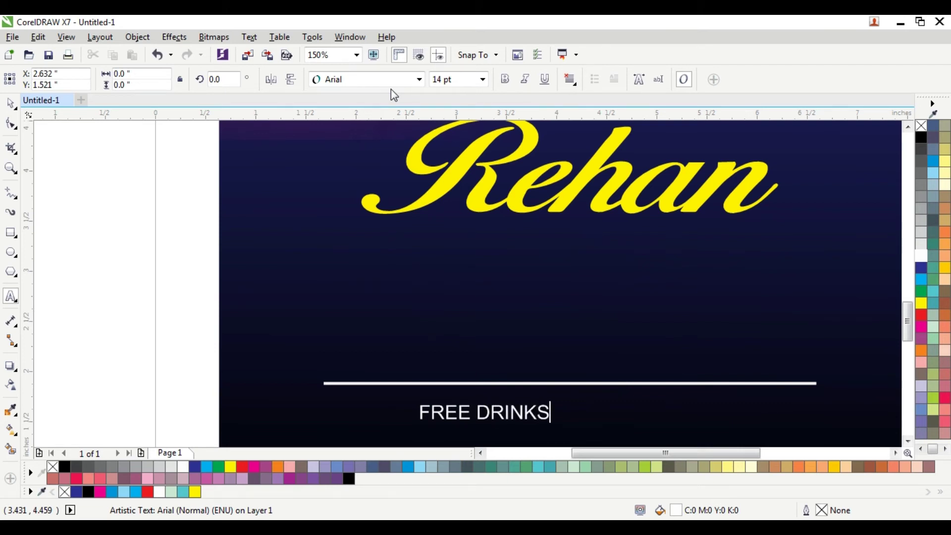
pyautogui.write('  |  FREE ADMISSION')
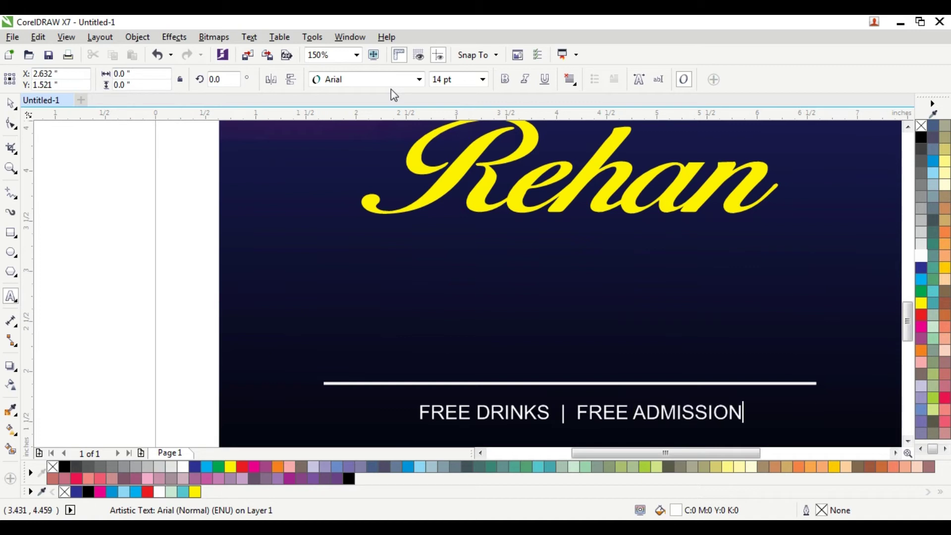
pyautogui.press('Escape')
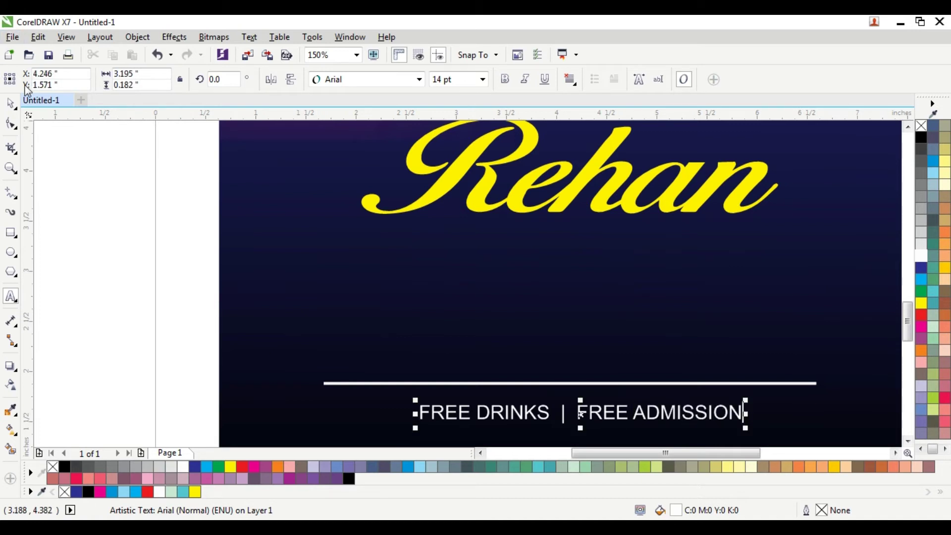
# Center the "FREE DRINKS | FREE ADMISSION" text horizontally on the poster and adjust its spacing beneath the white line
pyautogui.click(11, 104)
pyautogui.press('Up')
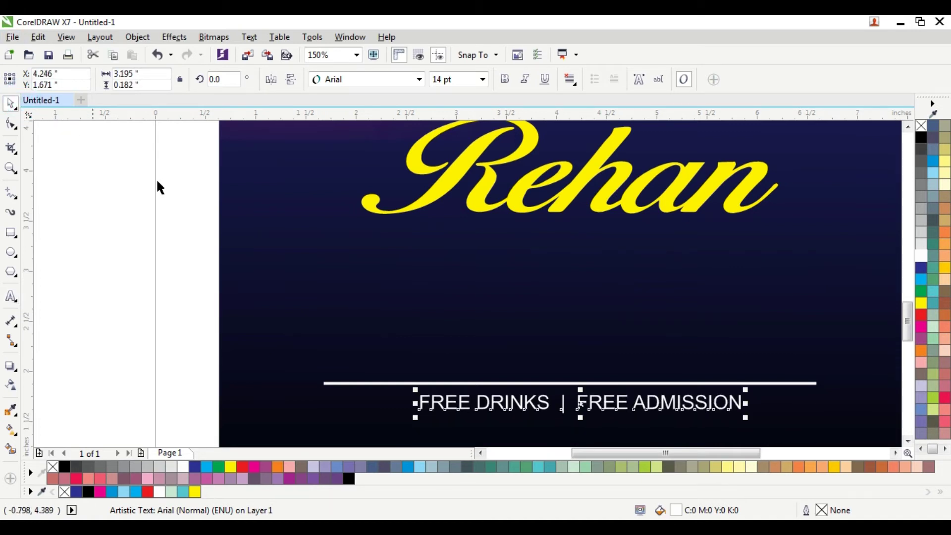
pyautogui.keyDown('shift'); pyautogui.click(337, 384); pyautogui.keyUp('shift')
pyautogui.press('c')
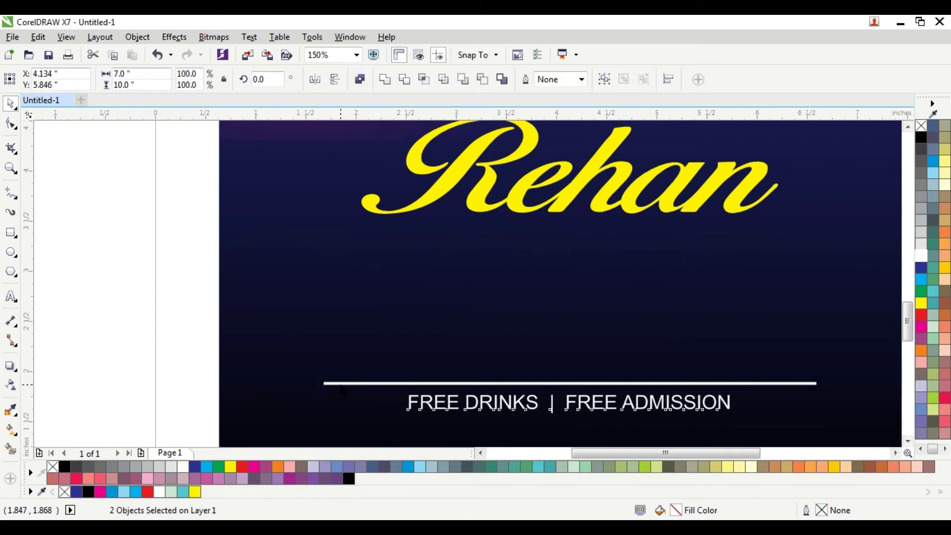
pyautogui.scroll(-1, 342, 384)
pyautogui.click(245, 347)
pyautogui.click(434, 393)
pyautogui.press('Down')
pyautogui.press('Down')
pyautogui.press('Down')
pyautogui.press('Down')
pyautogui.press('Down')
# Duplicate the "FREE DRINKS | FREE ADMISSION" text above the white line and make the copy bold
pyautogui.moveTo(432, 392); pyautogui.dragTo(430, 368)
pyautogui.rightClick(430, 368)
pyautogui.click(508, 82)
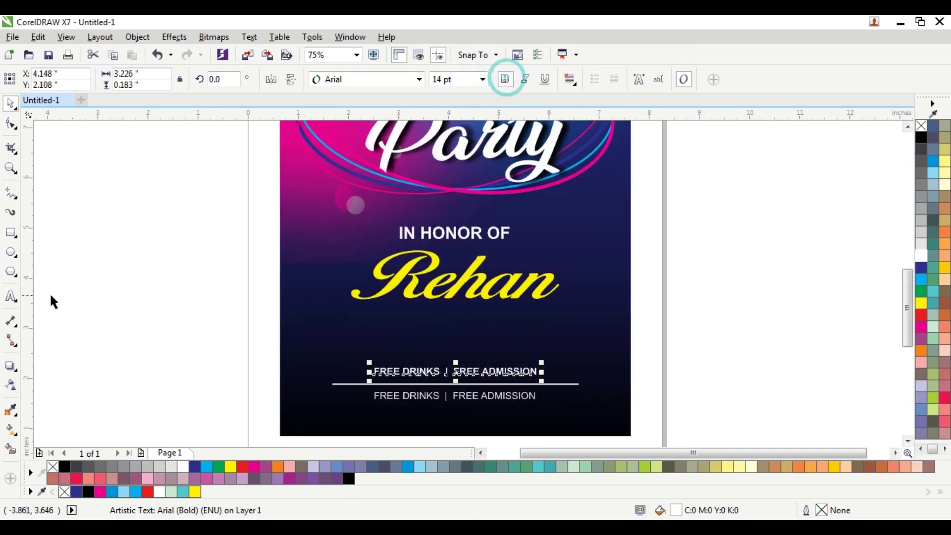
# Replace the wording of the bold copy above the white line with a row of three DJ names
pyautogui.click(11, 297)
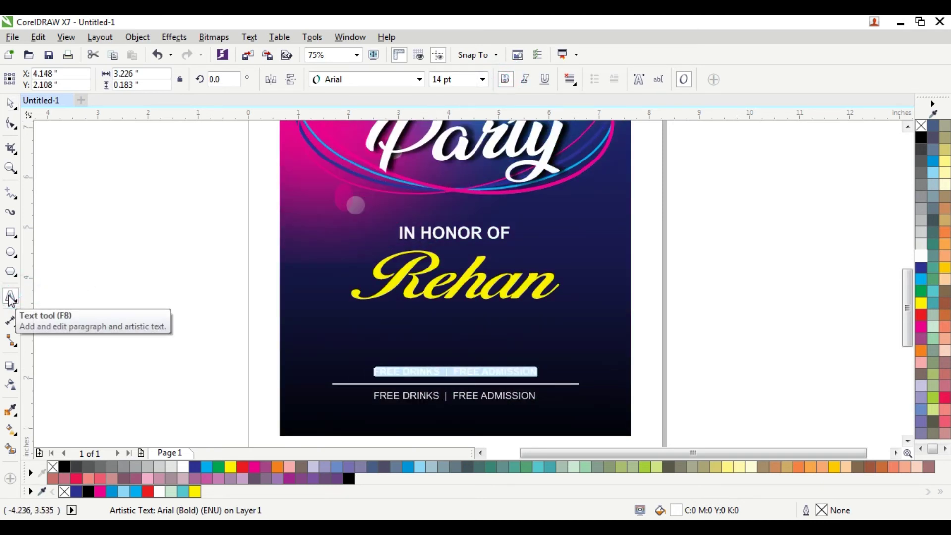
pyautogui.write('DJ JACK  DJ BLACK  DJ THREE')
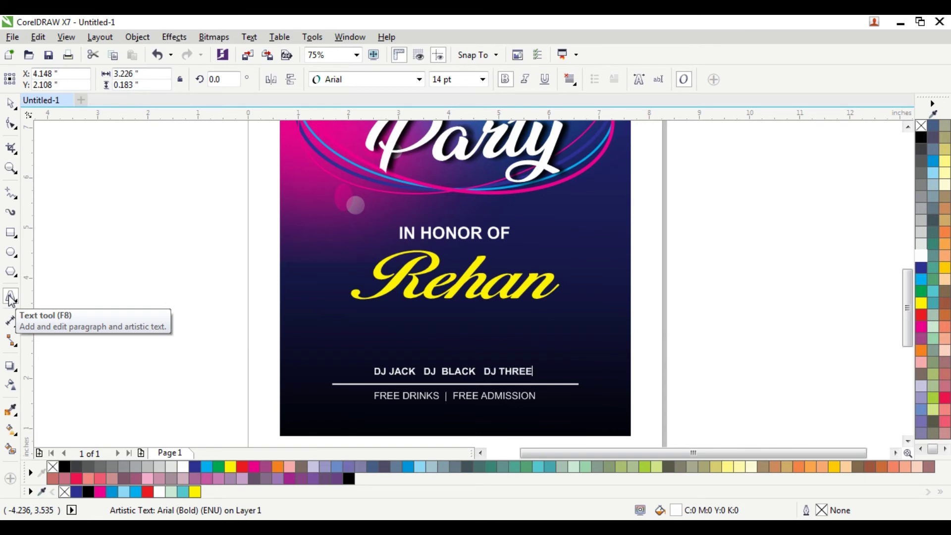
pyautogui.click(11, 297)
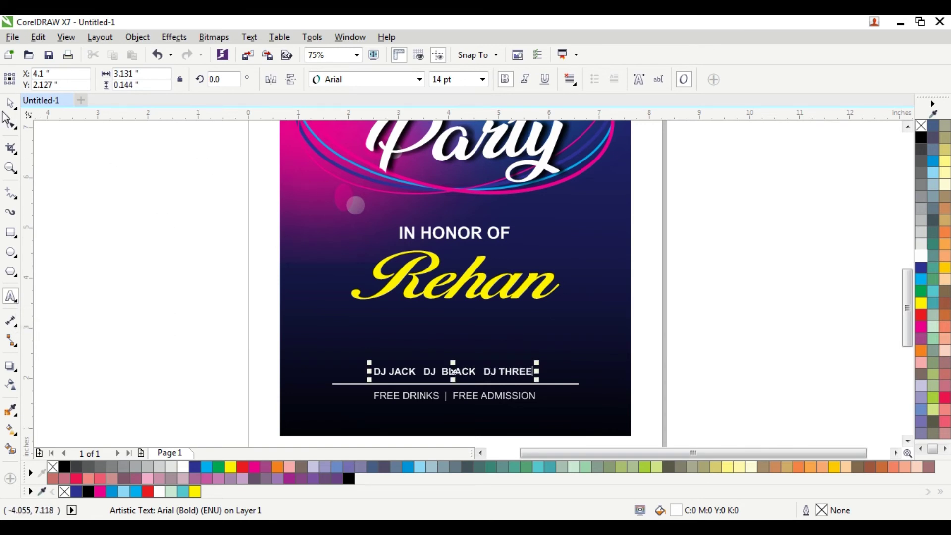
pyautogui.click(12, 105)
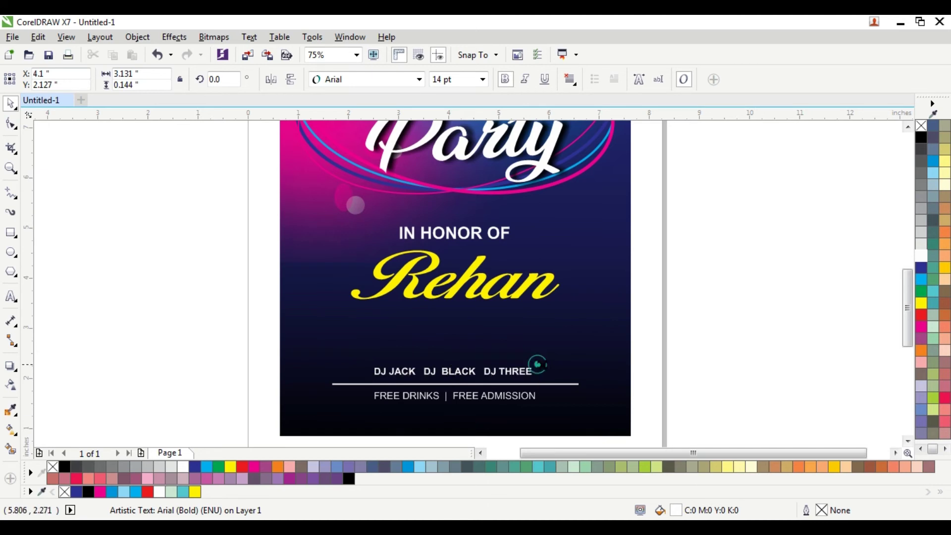
# Enlarge the DJ names to about 18.4 pt just above the white line and fill them yellow
pyautogui.moveTo(537, 363); pyautogui.dragTo(562, 357)
pyautogui.press('Down')
pyautogui.press('Down')
pyautogui.click(920, 303)
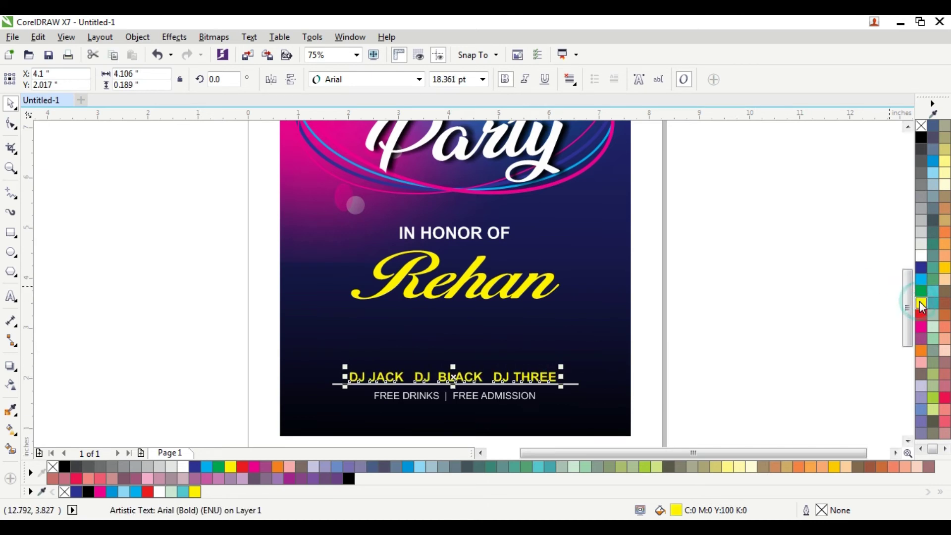
pyautogui.click(716, 334)
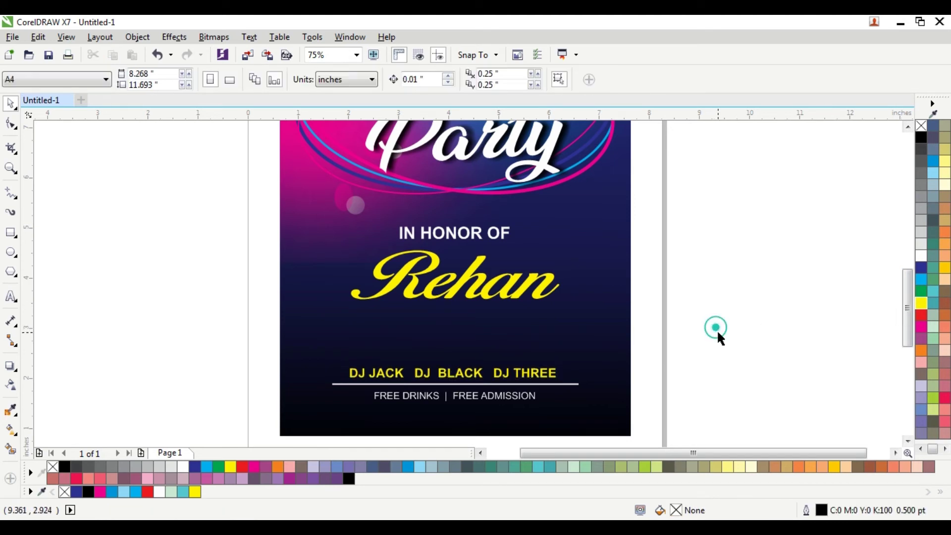
# Center the yellow row of DJ names horizontally on the poster
pyautogui.click(626, 340)
pyautogui.click(722, 375)
pyautogui.moveTo(712, 325); pyautogui.dragTo(244, 426)
pyautogui.keyDown('shift'); pyautogui.click(613, 323); pyautogui.keyUp('shift')
pyautogui.click(737, 307)
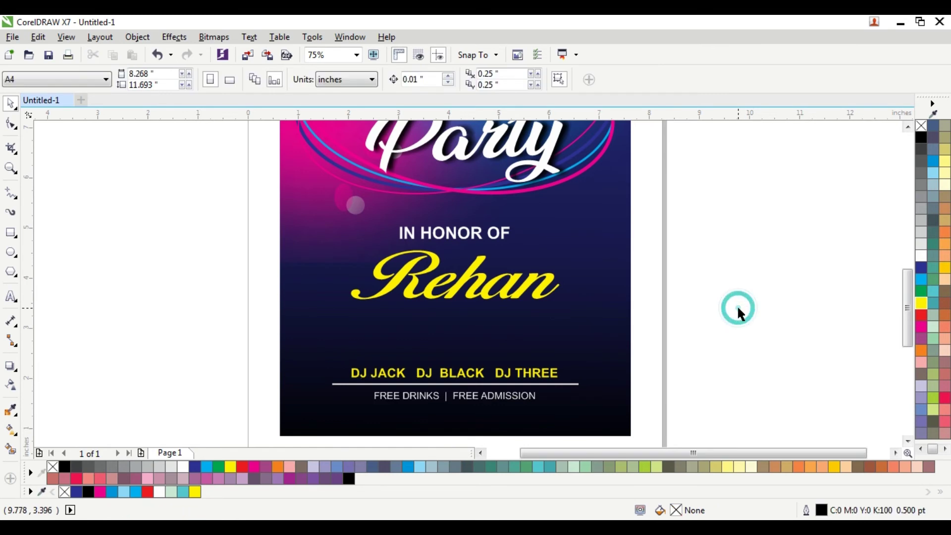
# Move "IN HONOR OF" and the honoree's name down slightly together and scale both to about 105.6%
pyautogui.scroll(-1, 737, 307)
pyautogui.moveTo(691, 281); pyautogui.dragTo(504, 330)
pyautogui.moveTo(596, 294); pyautogui.dragTo(599, 306)
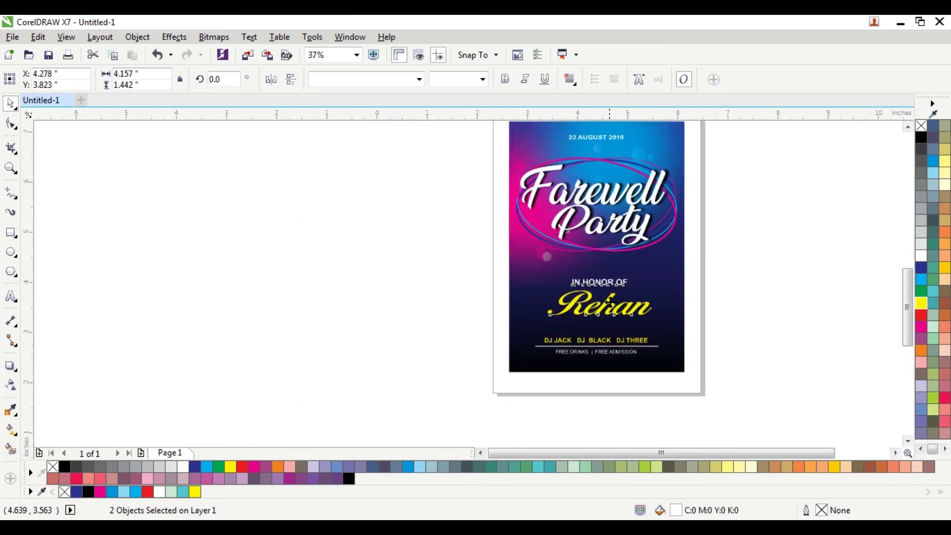
pyautogui.scroll(1, 690, 276)
pyautogui.moveTo(701, 251); pyautogui.dragTo(706, 247)
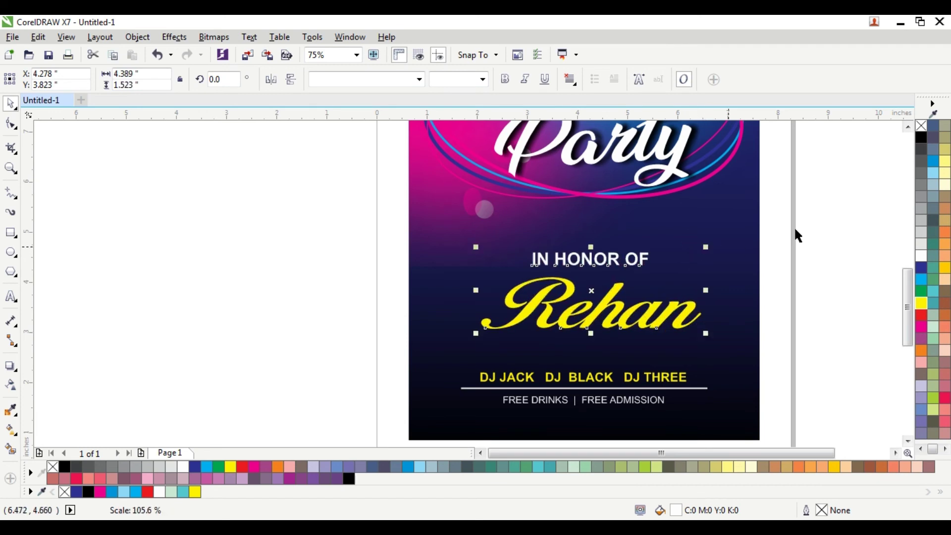
pyautogui.click(802, 221)
# Move the "Farewell Party" title with its ellipses and small circles down slightly, excluding the date heading
pyautogui.scroll(-2, 806, 218)
pyautogui.scroll(1, 826, 169)
pyautogui.moveTo(824, 155); pyautogui.dragTo(558, 291)
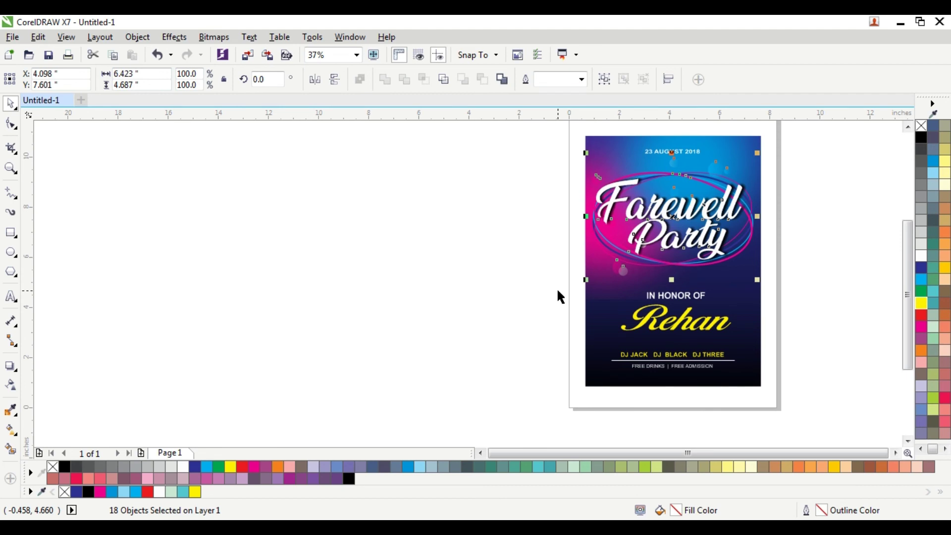
pyautogui.click(675, 151)
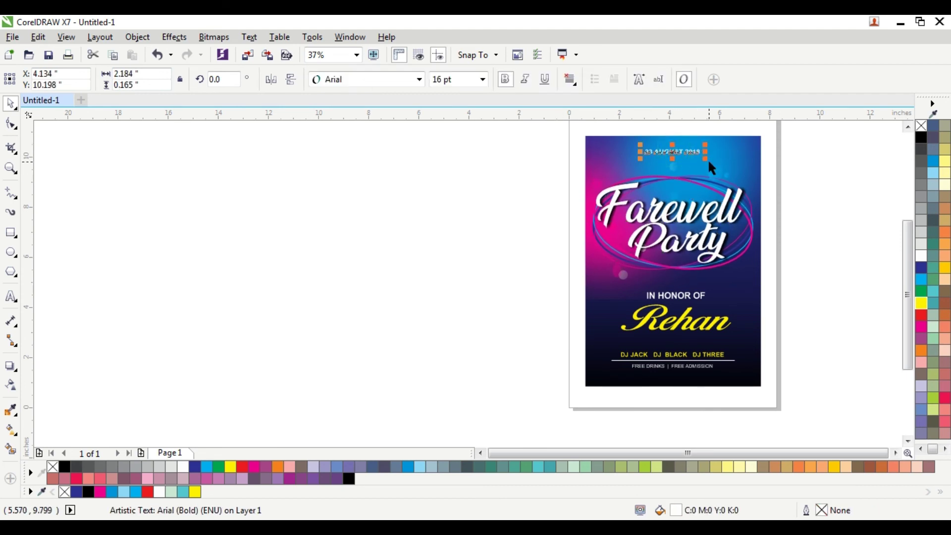
# Enlarge the "23 AUGUST 2018" heading to about 25 pt and move it down slightly toward the title
pyautogui.moveTo(705, 160); pyautogui.dragTo(722, 166)
pyautogui.moveTo(669, 154)
pyautogui.mouseDown()
pyautogui.moveTo(584, 397)
pyautogui.moveTo(675, 160)
pyautogui.mouseUp()
pyautogui.scroll(1, 685, 280)
pyautogui.click(873, 234)
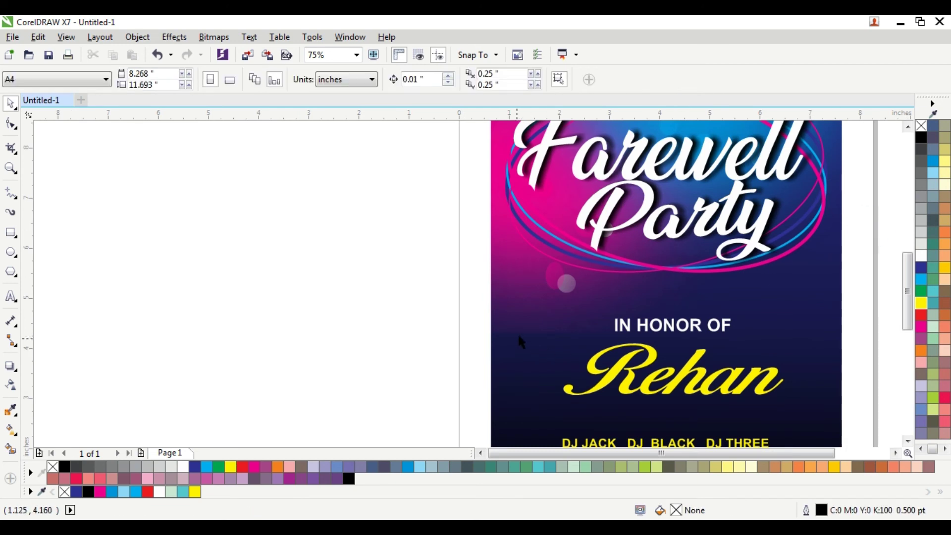
# Edit the background's PowerClip contents and apply a diagonal linear transparency fading the pink glow toward its lower right
pyautogui.doubleClick(515, 332)
pyautogui.click(527, 287)
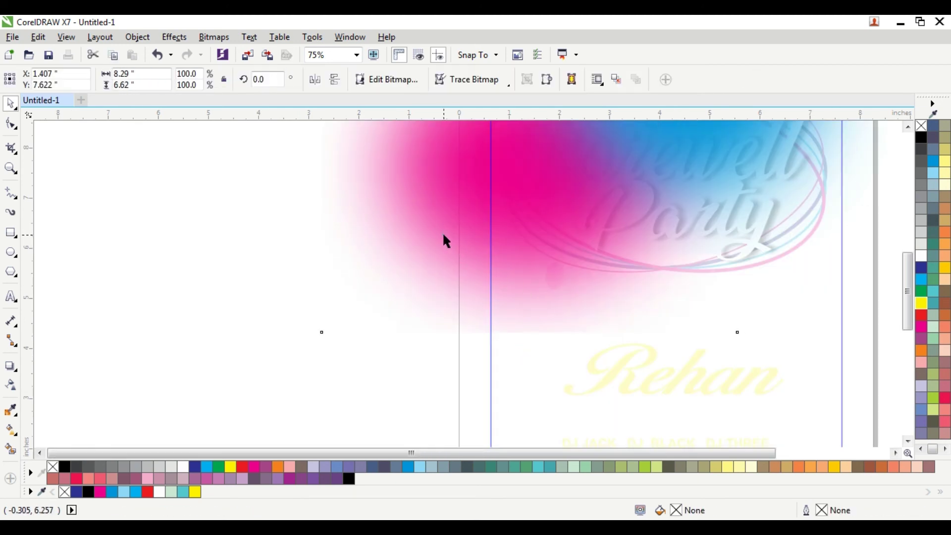
pyautogui.scroll(-1, 147, 279)
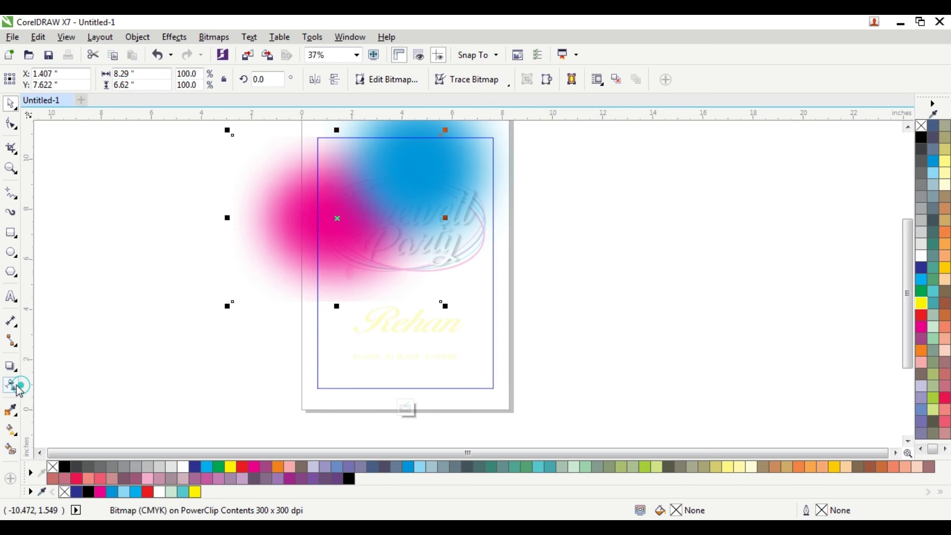
pyautogui.click(18, 388)
pyautogui.moveTo(281, 208); pyautogui.dragTo(348, 296)
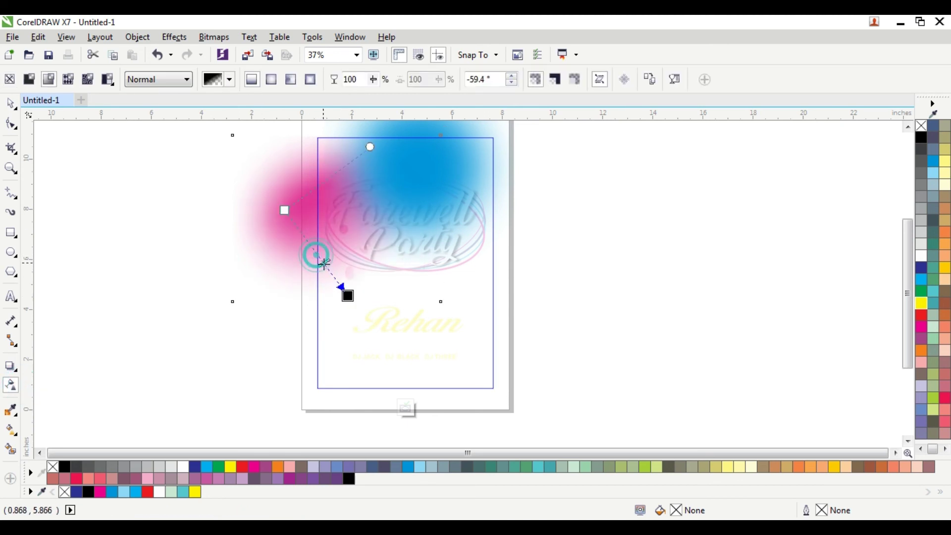
pyautogui.moveTo(284, 211); pyautogui.dragTo(317, 228)
pyautogui.click(407, 408)
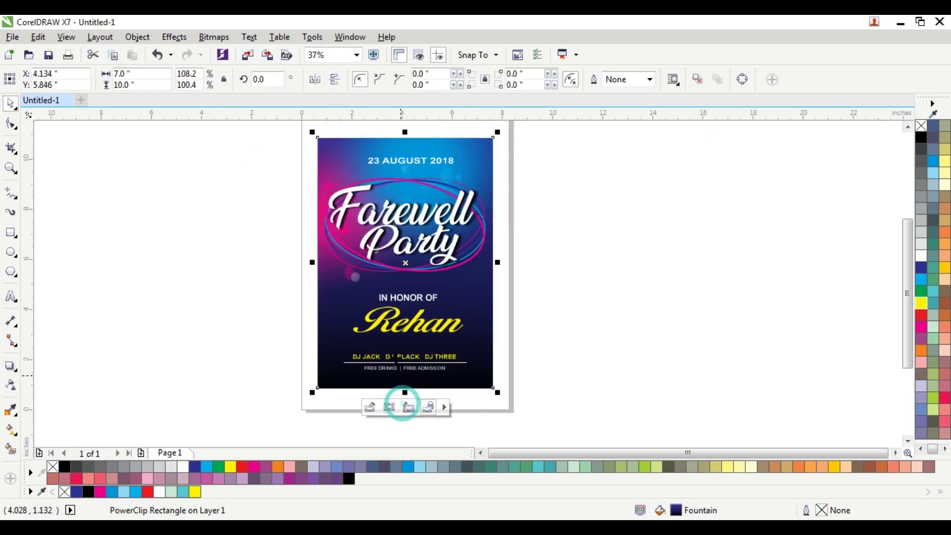
# Narrow the "23 AUGUST 2018" heading horizontally so its letters look less stretched
pyautogui.click(132, 185)
pyautogui.scroll(-1, 477, 250)
pyautogui.scroll(4, 475, 243)
pyautogui.scroll(-2, 478, 242)
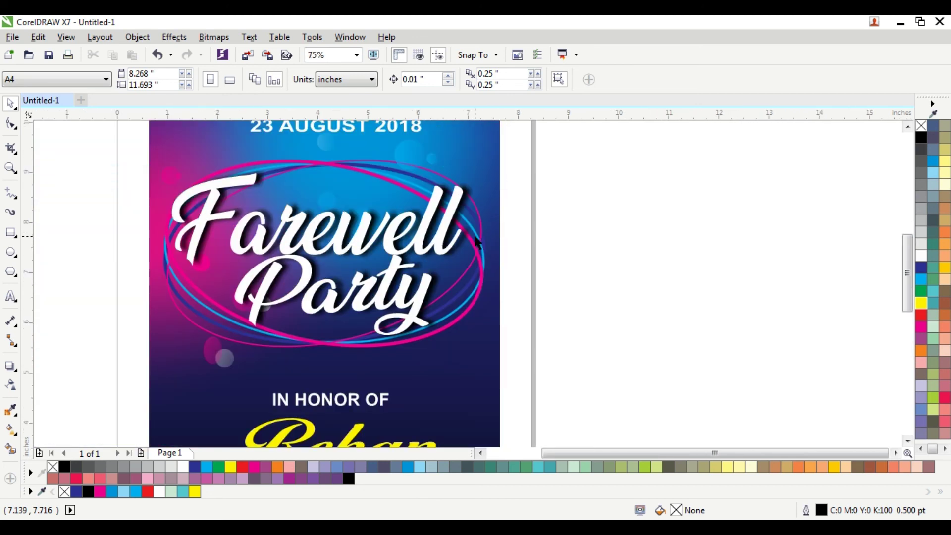
pyautogui.scroll(-2, 477, 242)
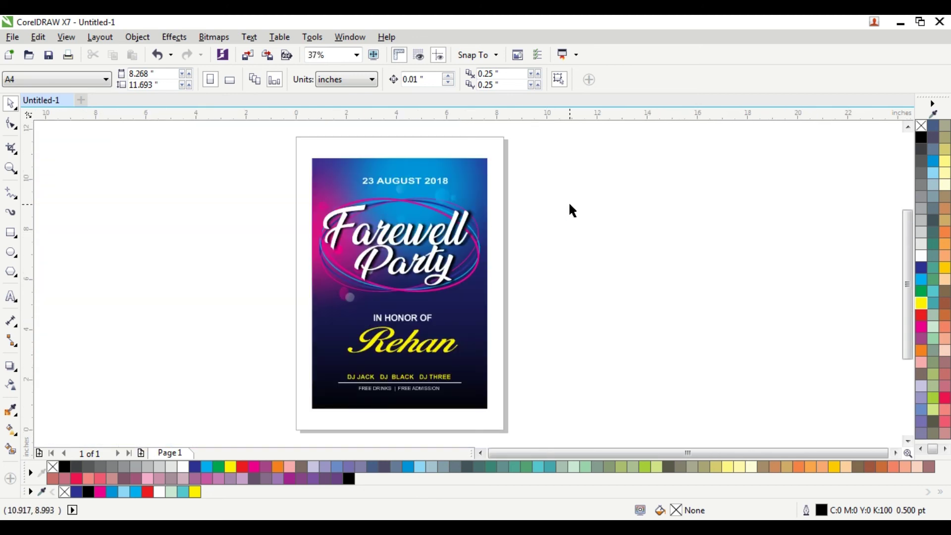
pyautogui.scroll(2, 411, 179)
pyautogui.click(392, 187)
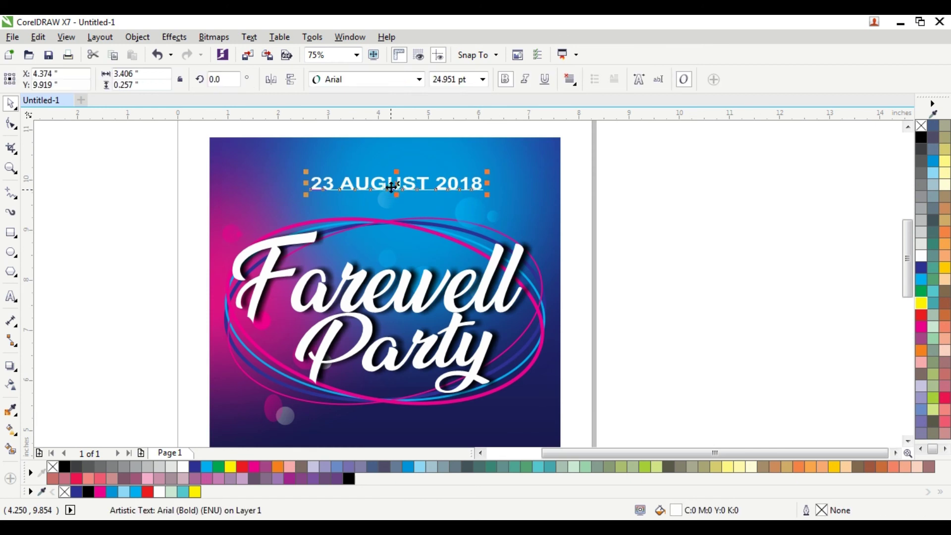
pyautogui.moveTo(487, 183); pyautogui.dragTo(473, 185)
pyautogui.press('space')
pyautogui.click(639, 193)
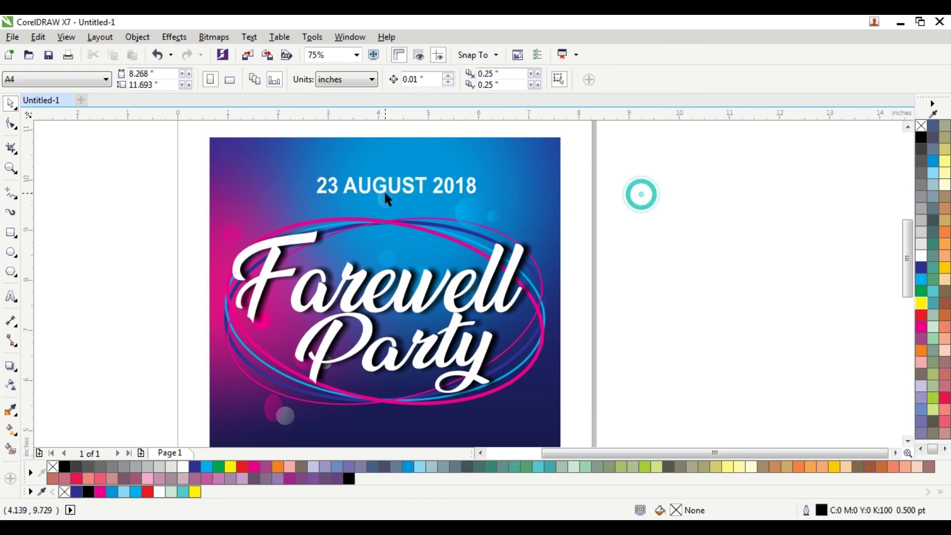
pyautogui.click(610, 178)
# Center the "23 AUGUST 2018" heading horizontally on the poster
pyautogui.scroll(-2, 612, 184)
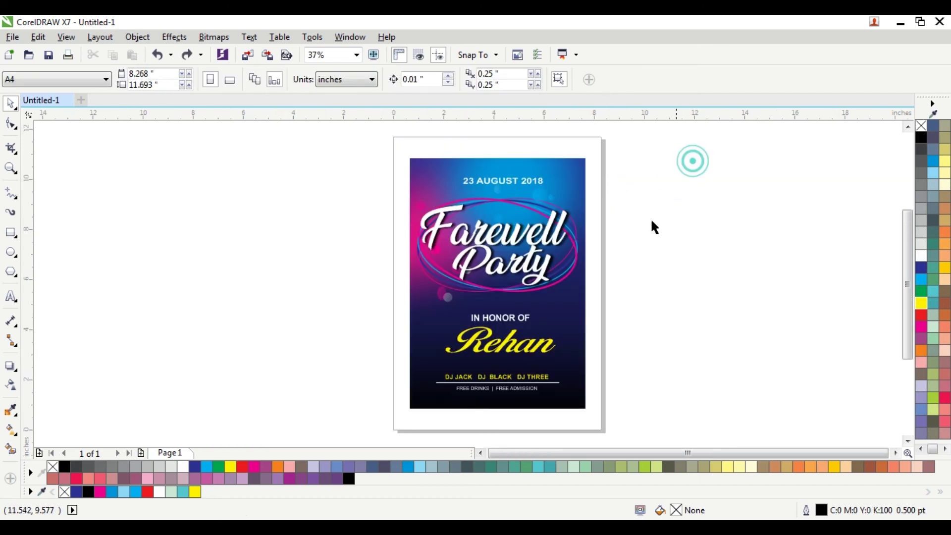
pyautogui.moveTo(658, 130); pyautogui.dragTo(418, 182)
pyautogui.keyDown('shift'); pyautogui.click(418, 182); pyautogui.keyUp('shift')
pyautogui.click(261, 218)
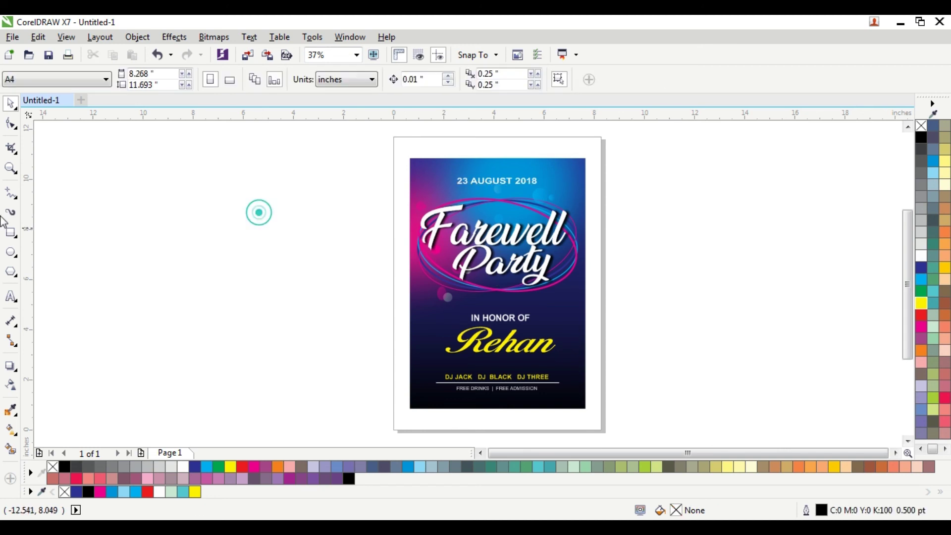
# Zoom in on the area enclosing the whole poster to review the design
pyautogui.click(11, 168)
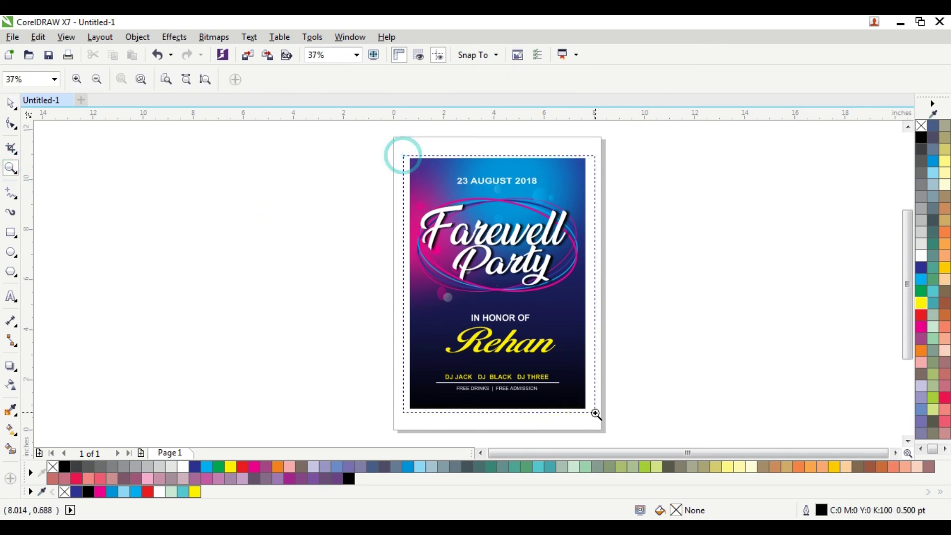